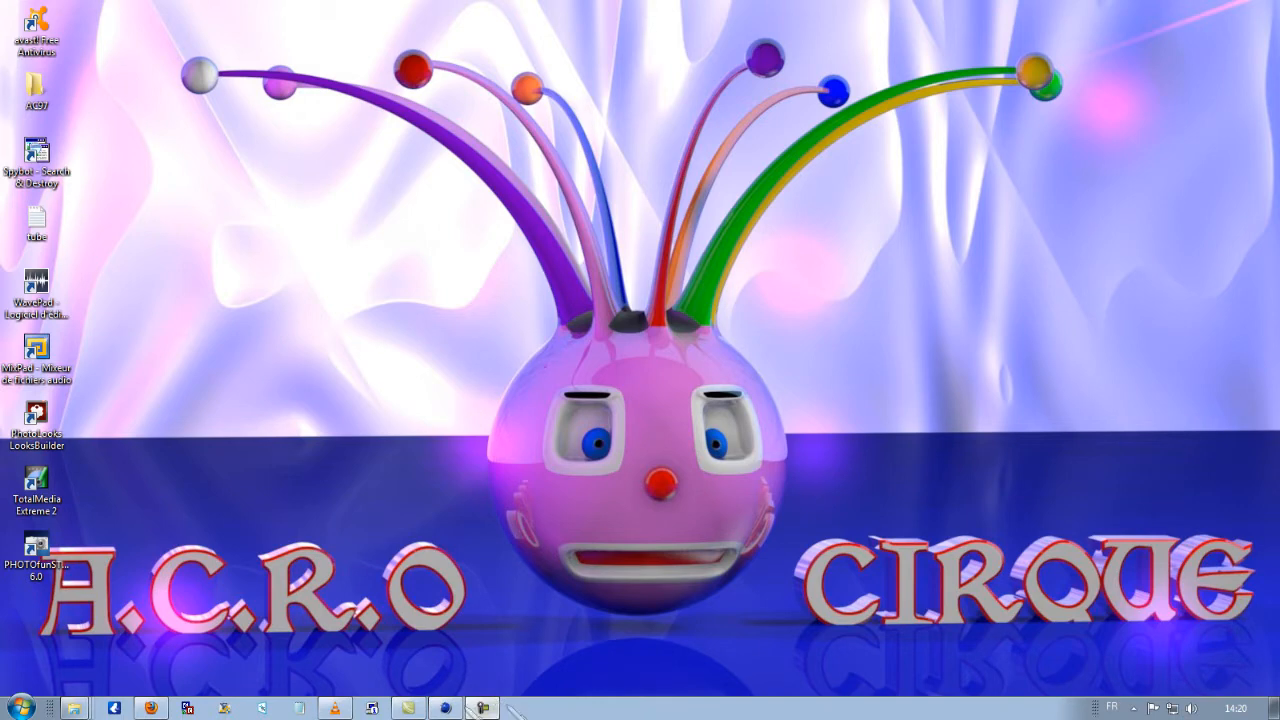
Watch the intro cube et balle.mov video in VLC and switch to CINEMA 4D
left_click(337, 665)
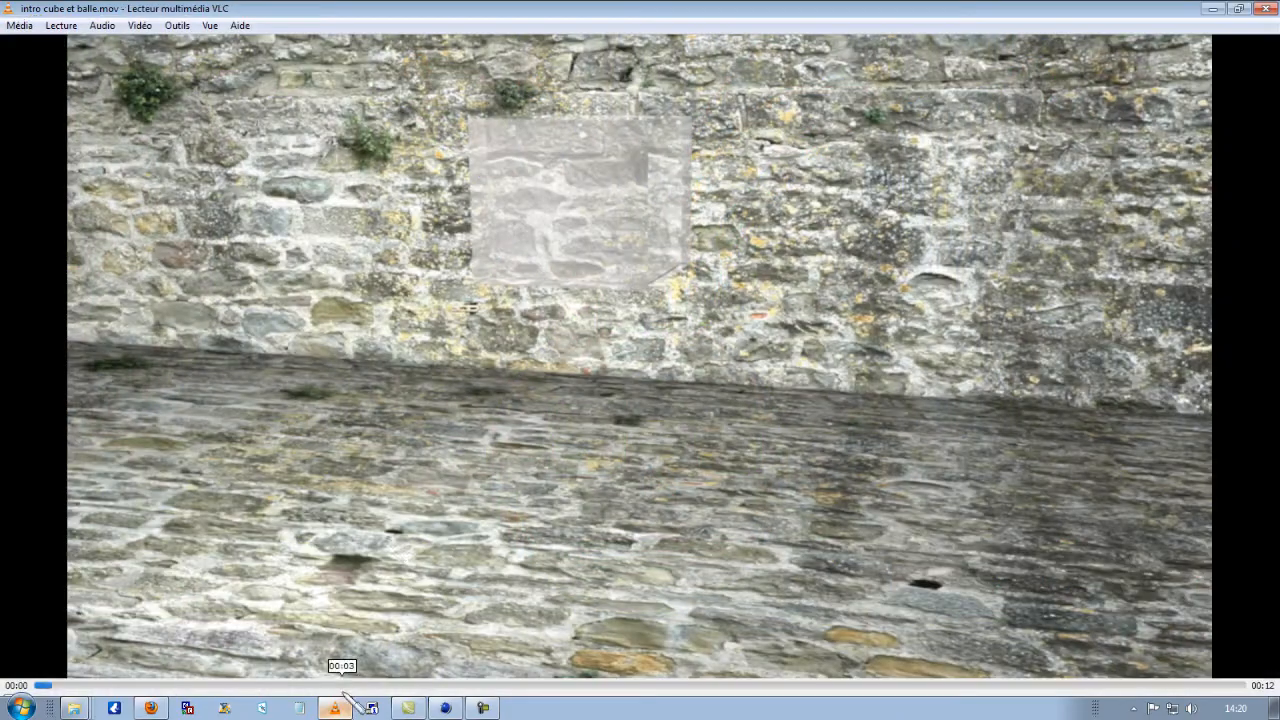
left_click(16, 705)
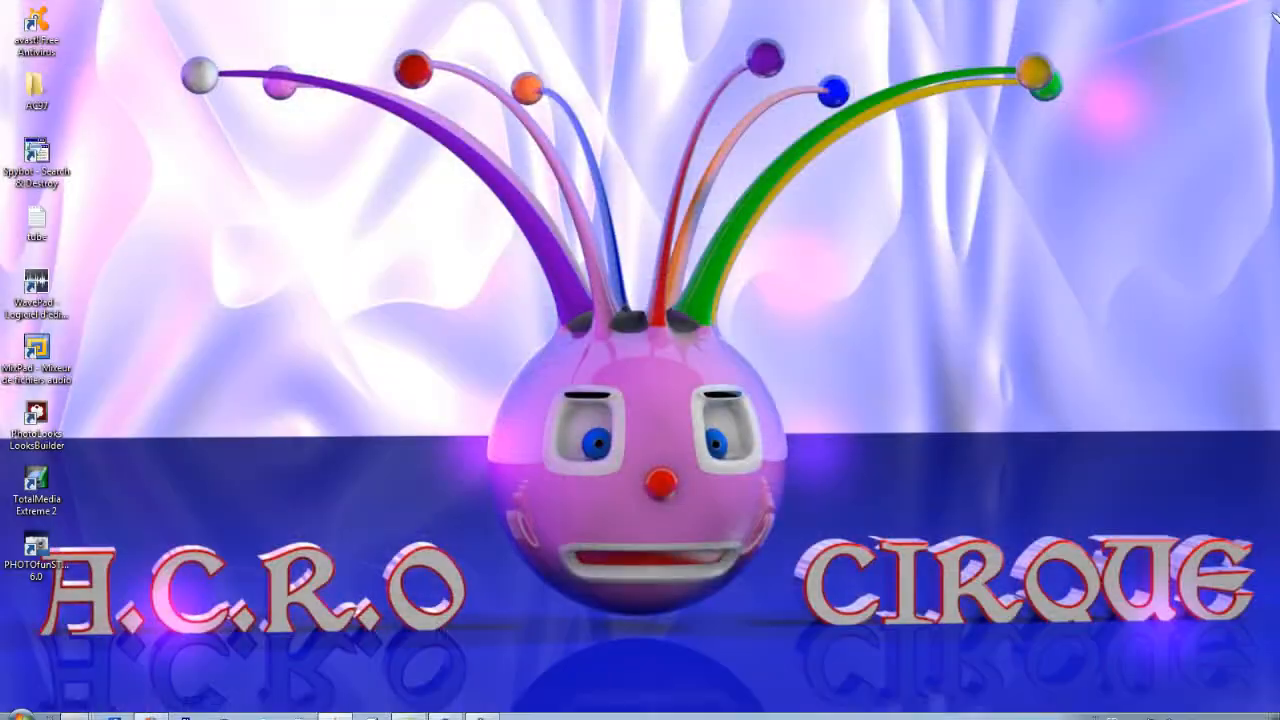
left_click(1266, 8)
left_click(447, 708)
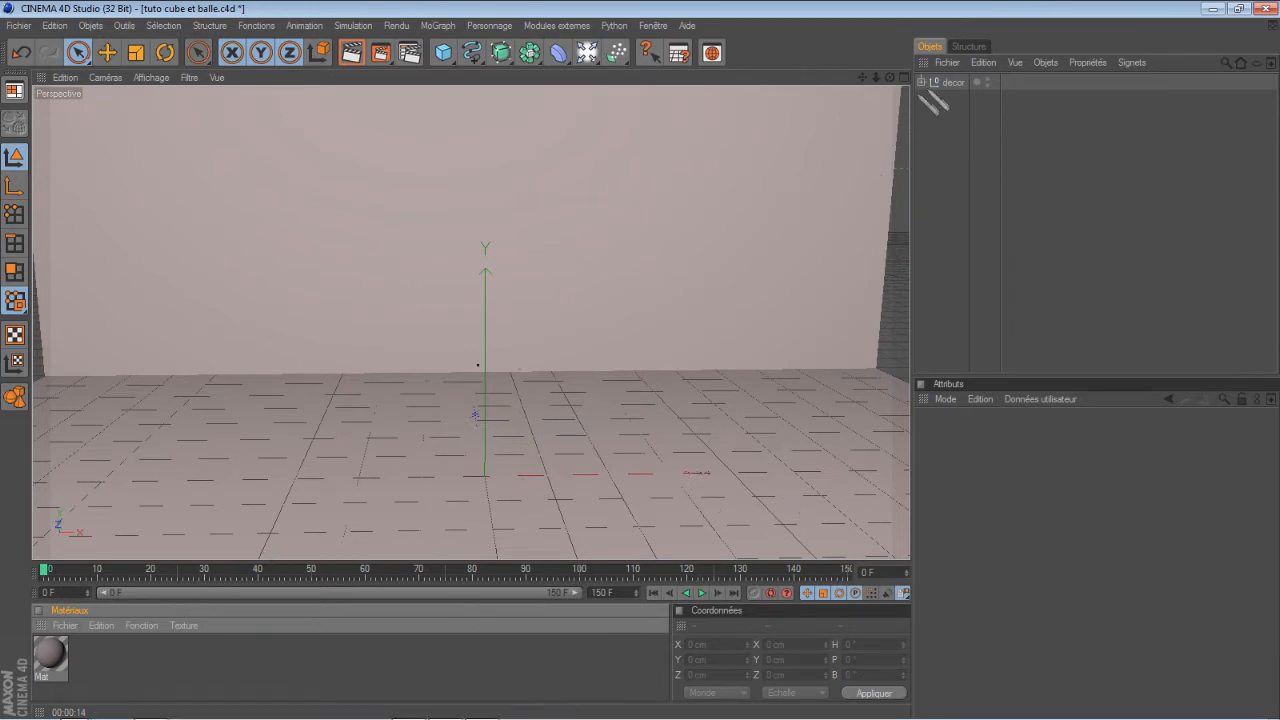
Examine the lights and surfaces contained in the decor group
left_click(921, 82)
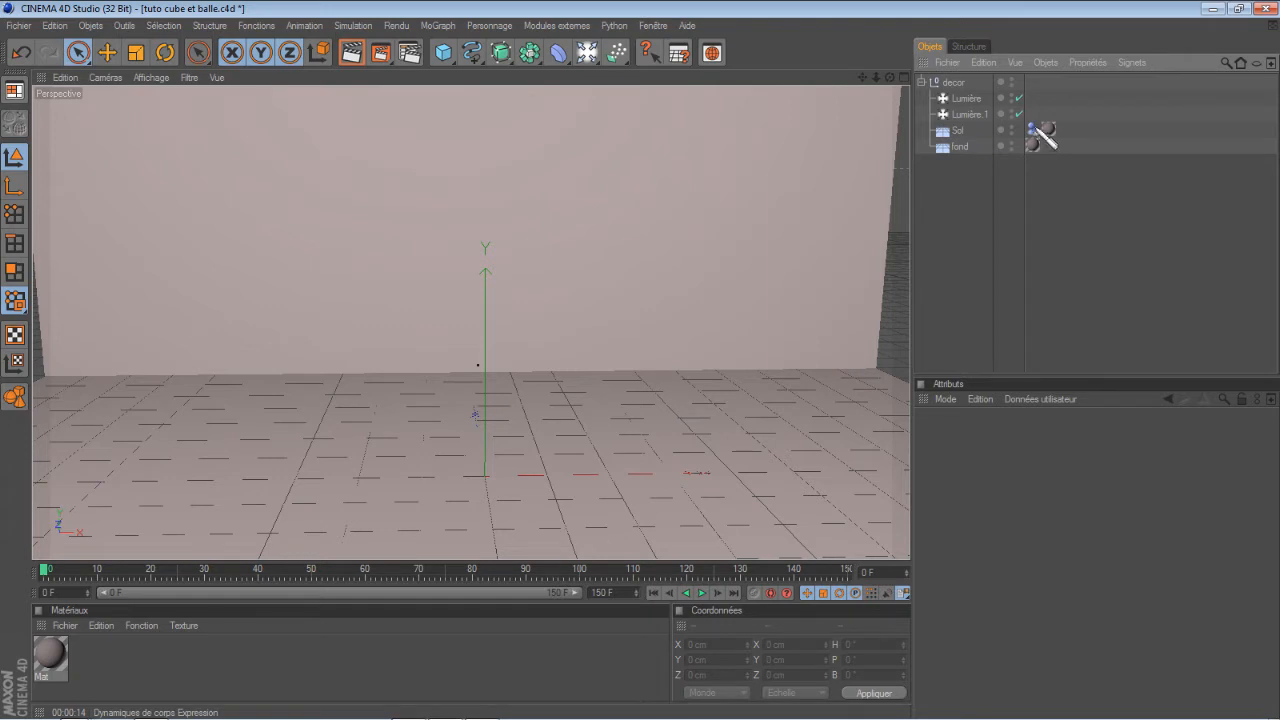
left_click(922, 82)
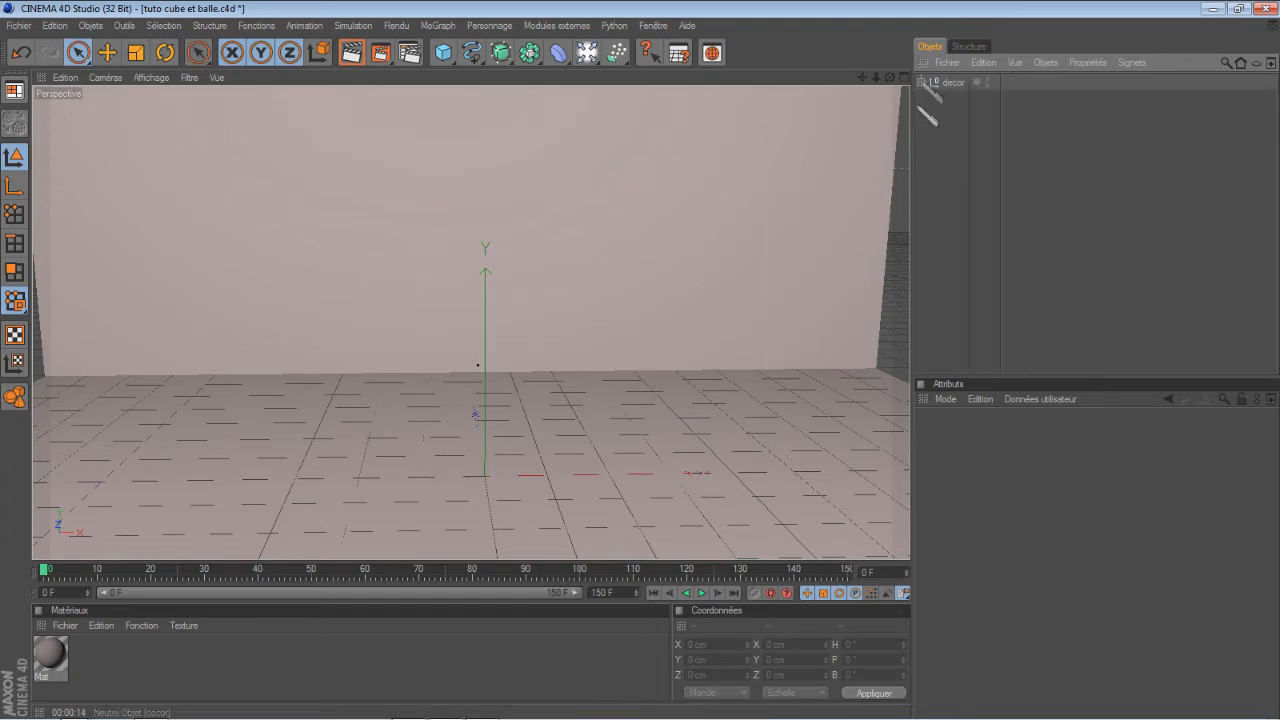
Add a 200 cm cube to the scene and raise it above the floor to about 389 cm in Y
left_click_drag(889, 78, 641, 361)
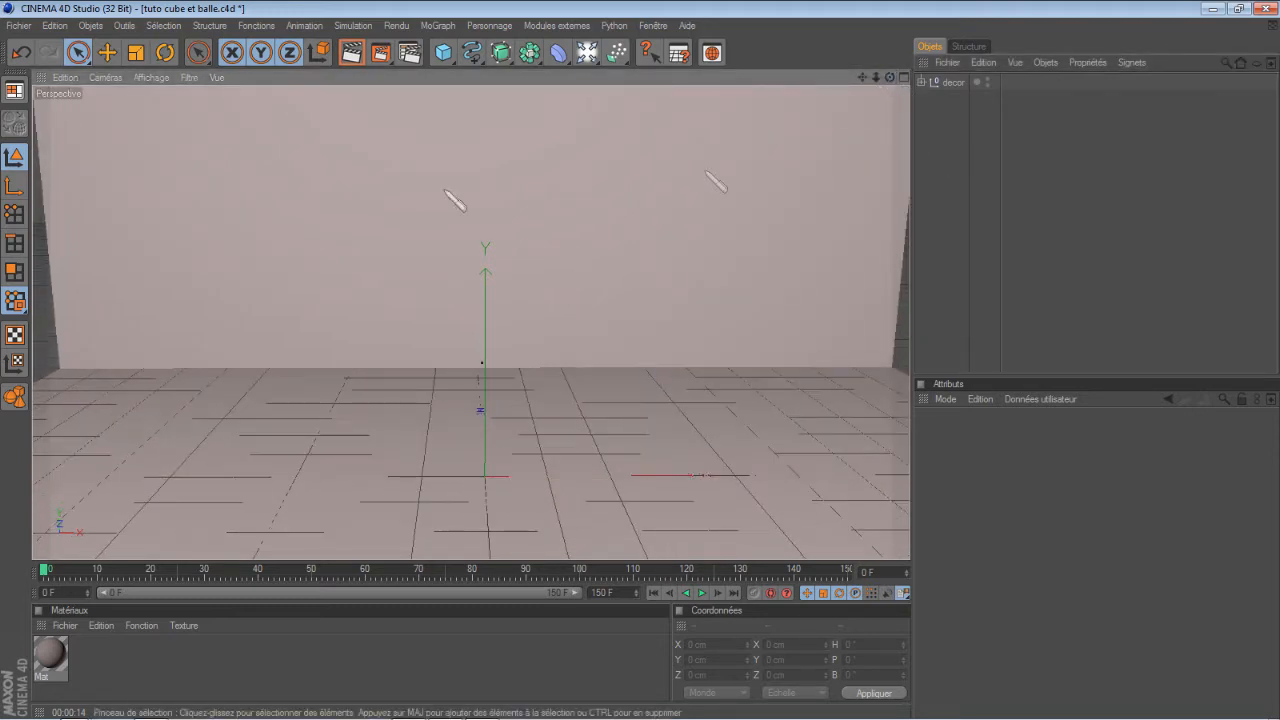
left_click(457, 68)
left_click(474, 64)
left_click_drag(488, 355, 641, 361)
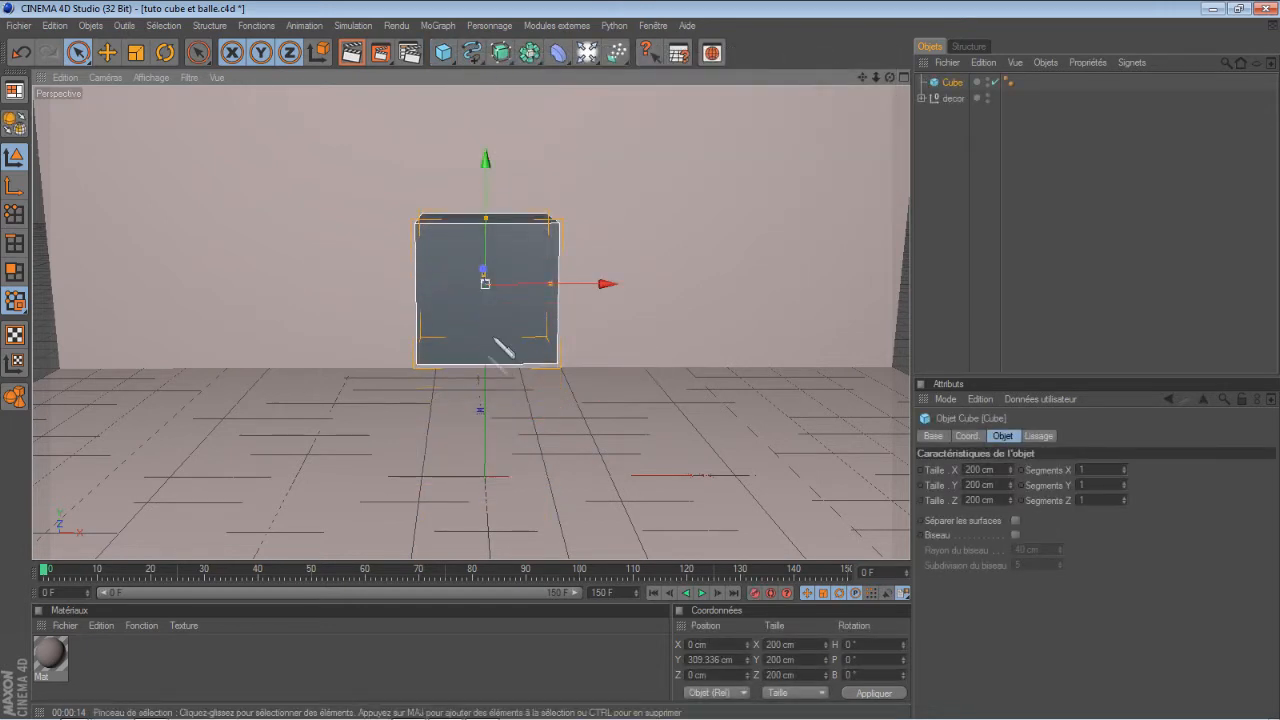
left_click_drag(486, 165, 486, 111)
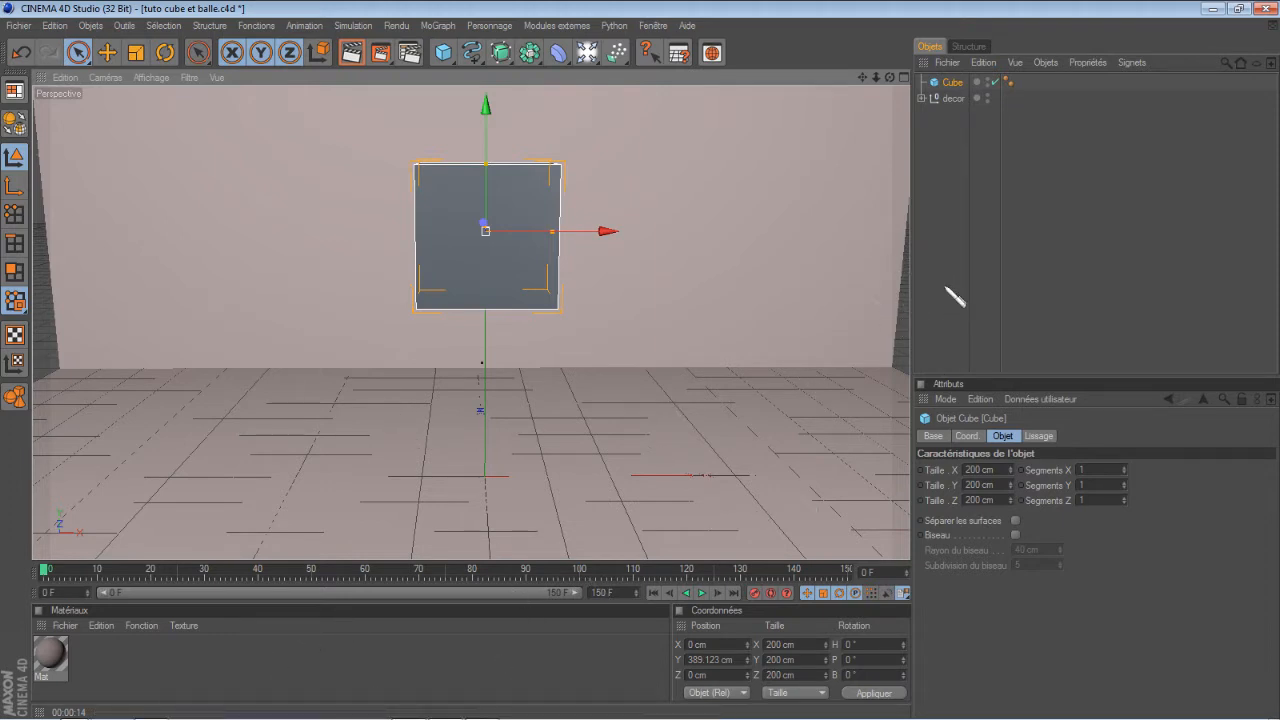
left_click(944, 204)
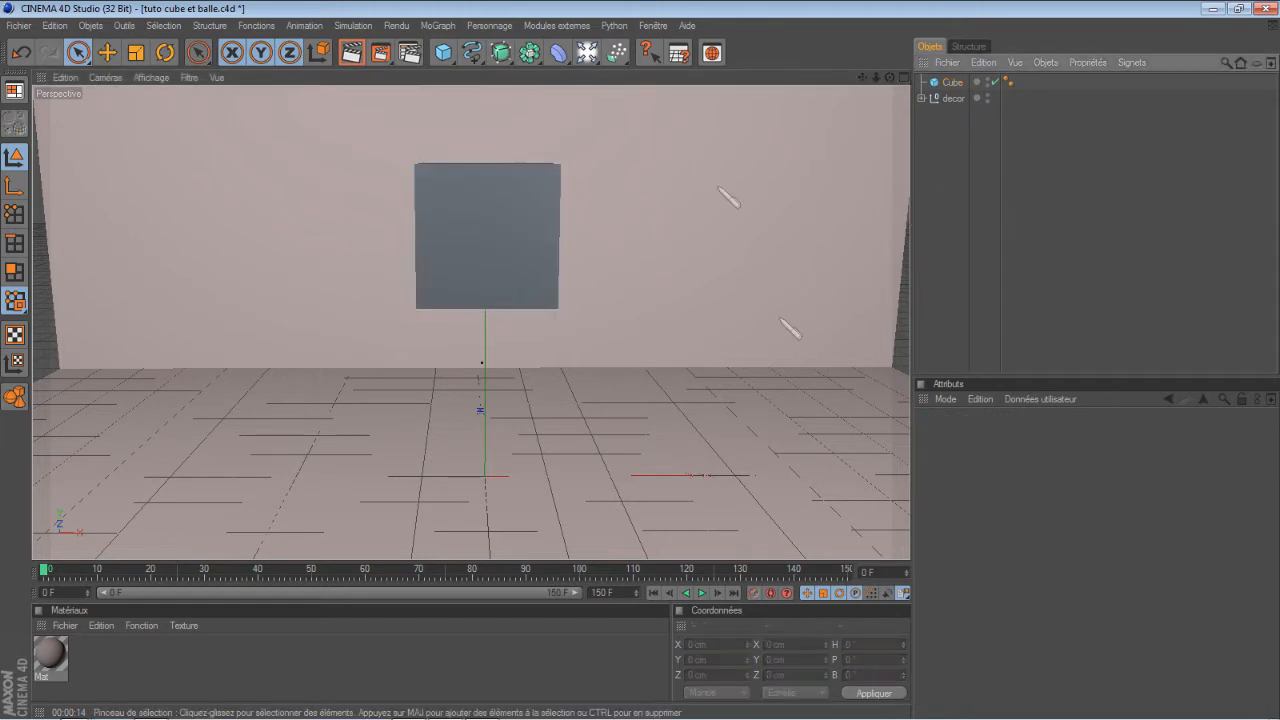
Add a particle emitter beneath the cube, at about 187 cm in Y, and set its heading rotation to -90°
left_click_drag(628, 65, 672, 70)
left_click_drag(488, 361, 488, 247)
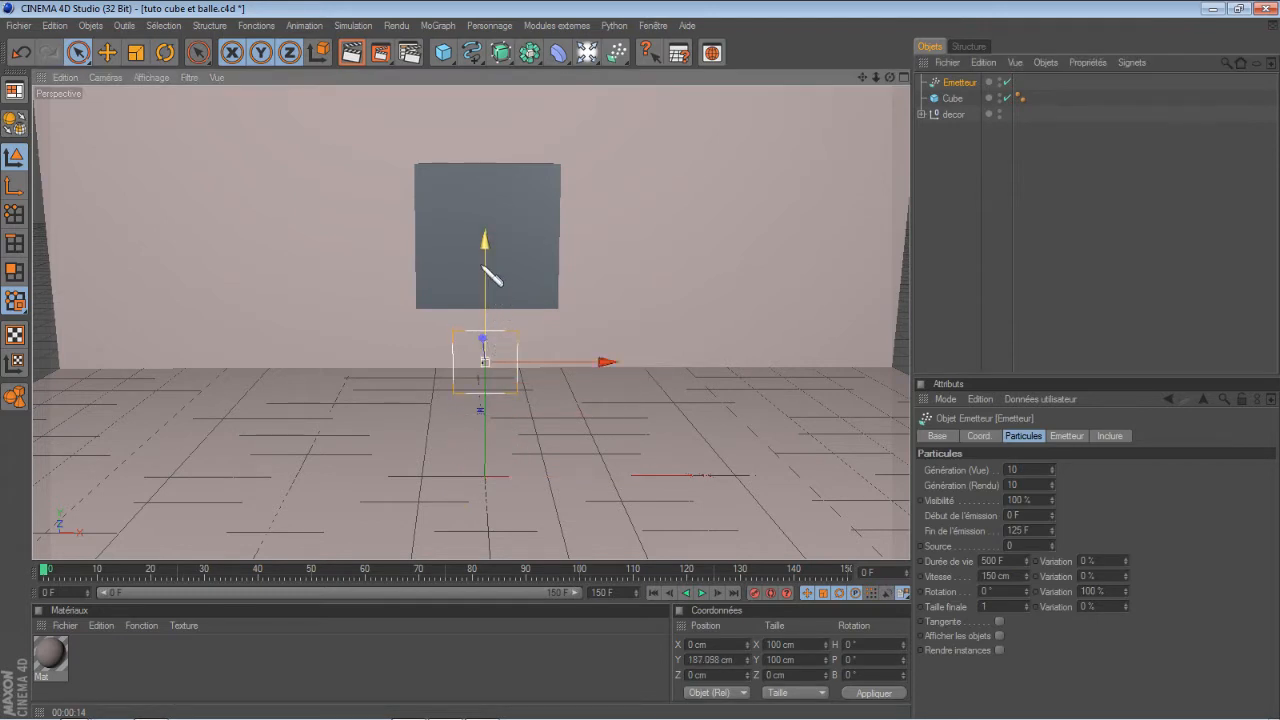
left_click(166, 52)
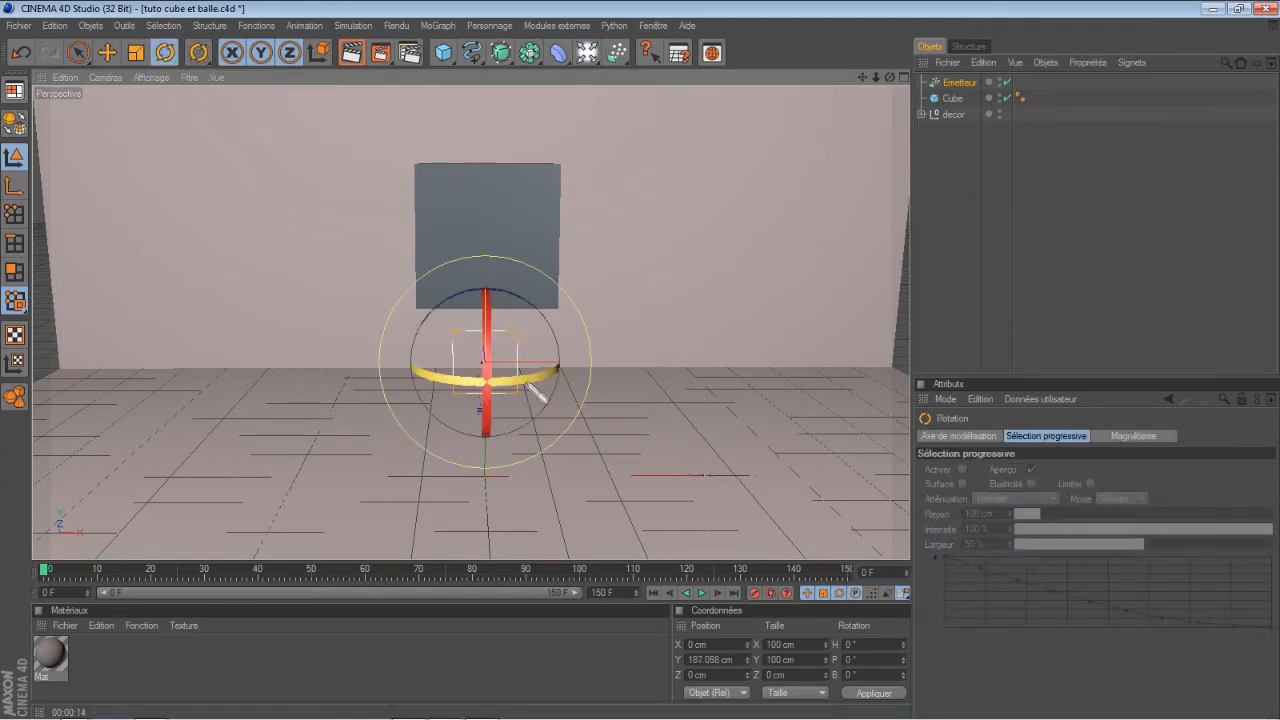
left_click_drag(530, 391, 440, 392)
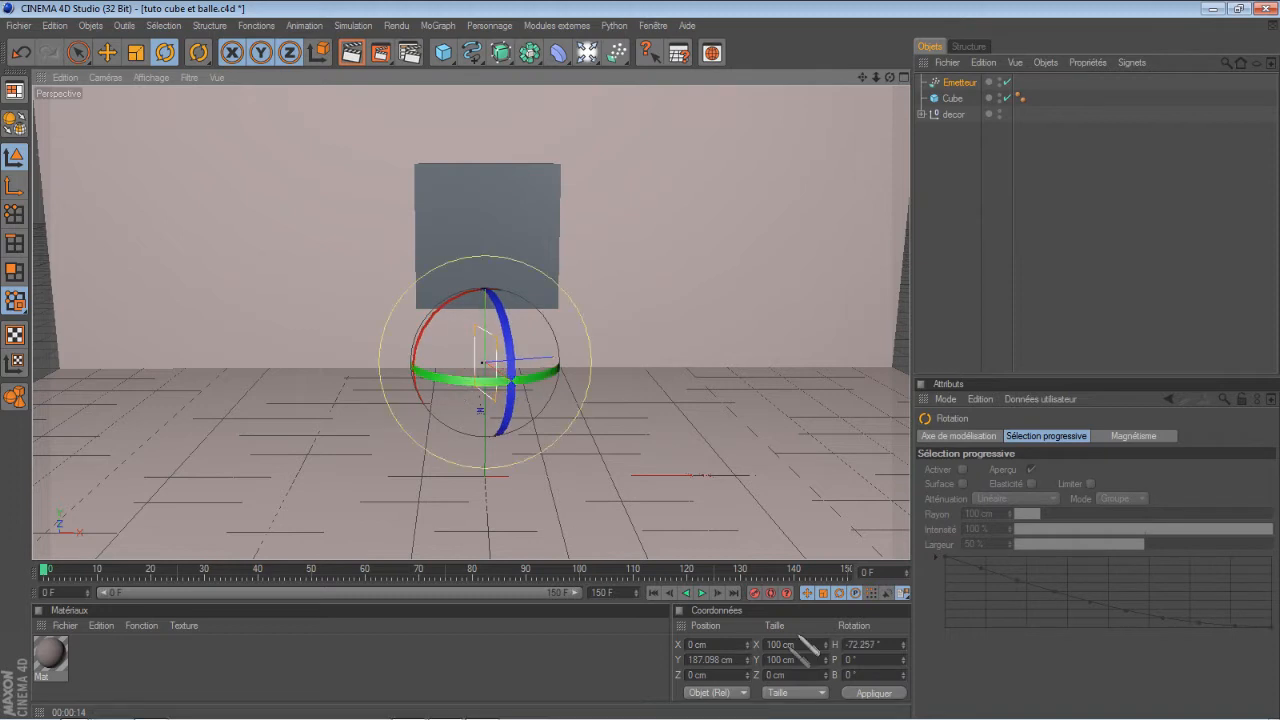
left_click(888, 645)
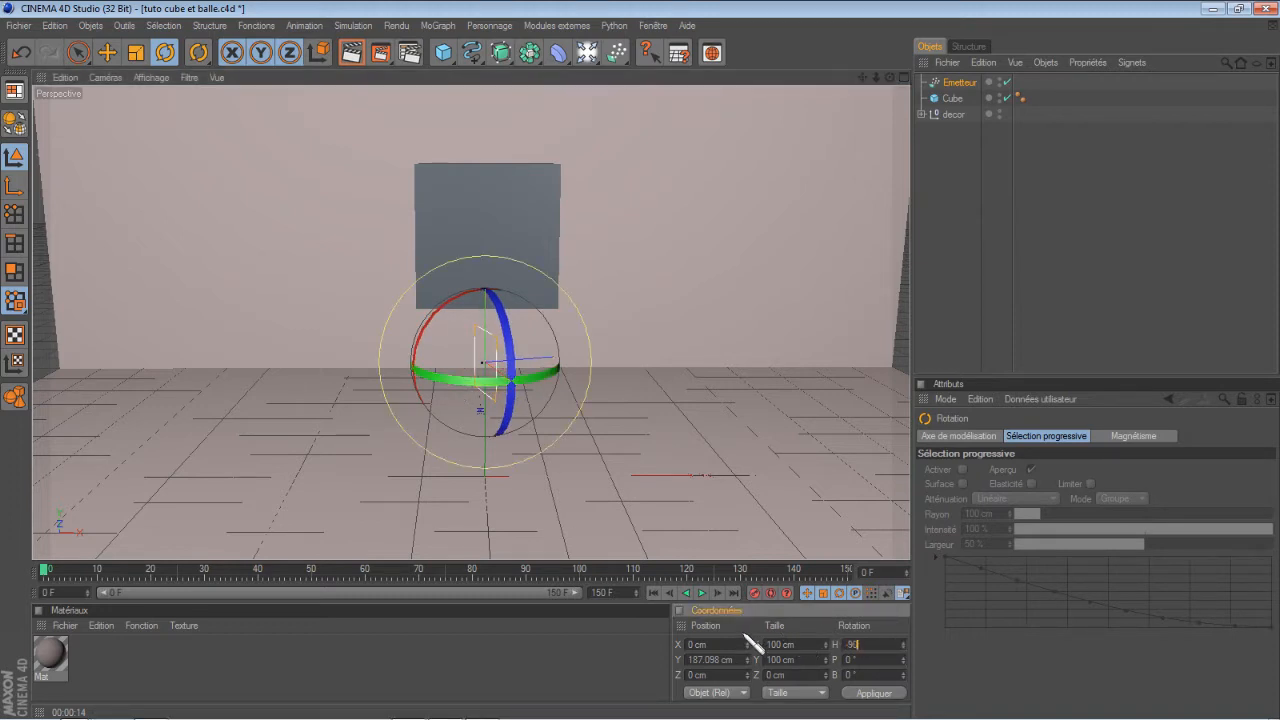
key("Return")
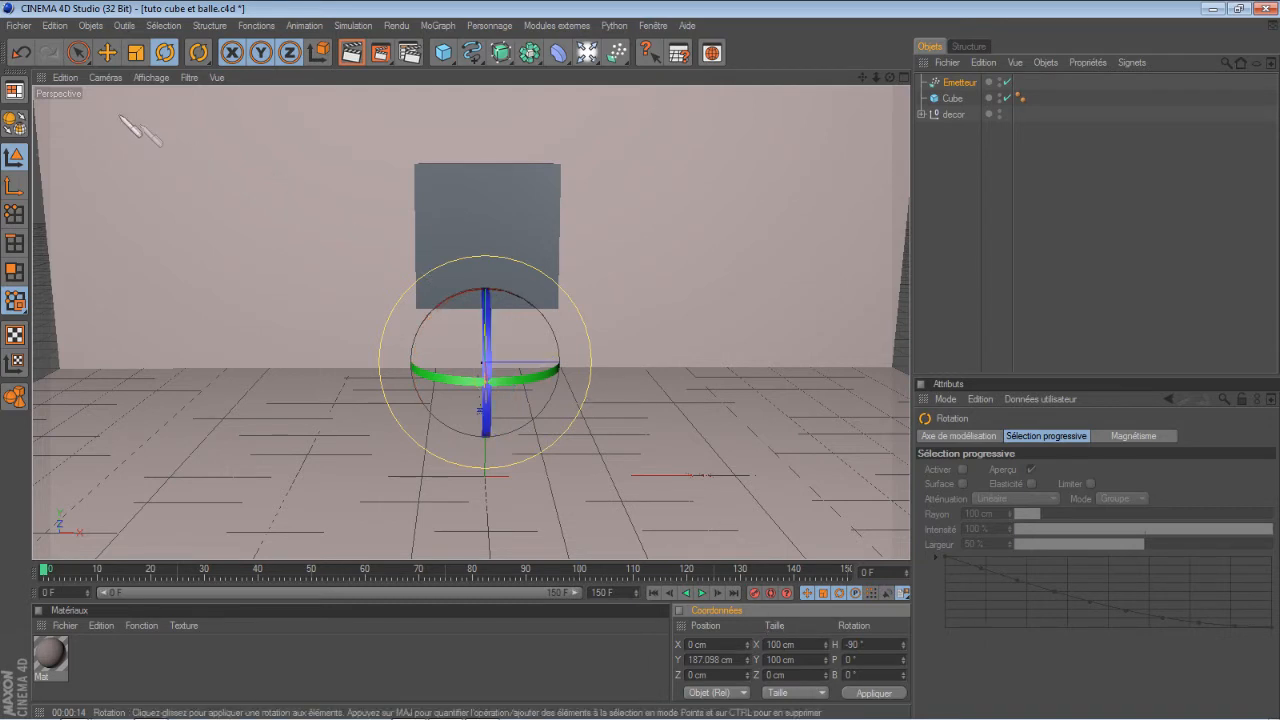
Move the emitter beside the upper part of the cube, to about X -122 cm and Y 446 cm
left_click(107, 52)
left_click_drag(566, 363, 454, 363)
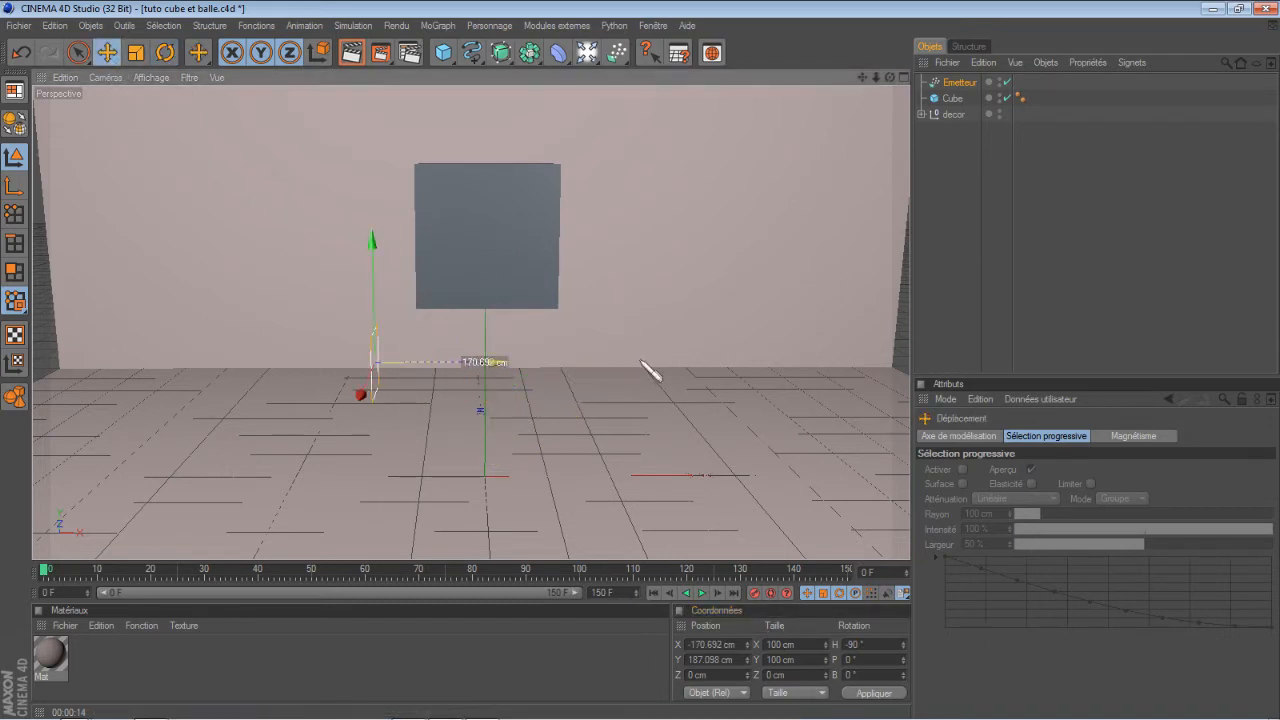
left_click_drag(374, 286, 371, 117)
left_click_drag(415, 193, 642, 362)
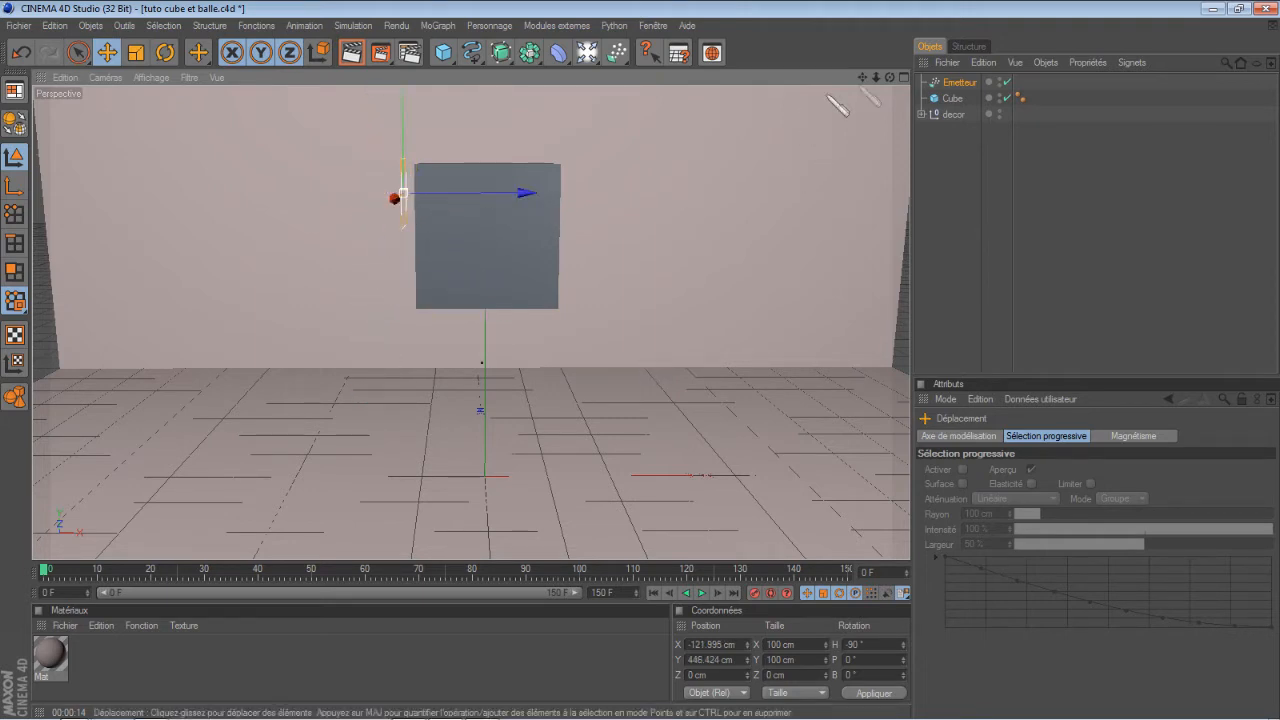
Using the four-view layout, place the emitter just inside the cube's side at about X -92 cm, Y 432 cm and Z 47 cm
left_click(905, 77)
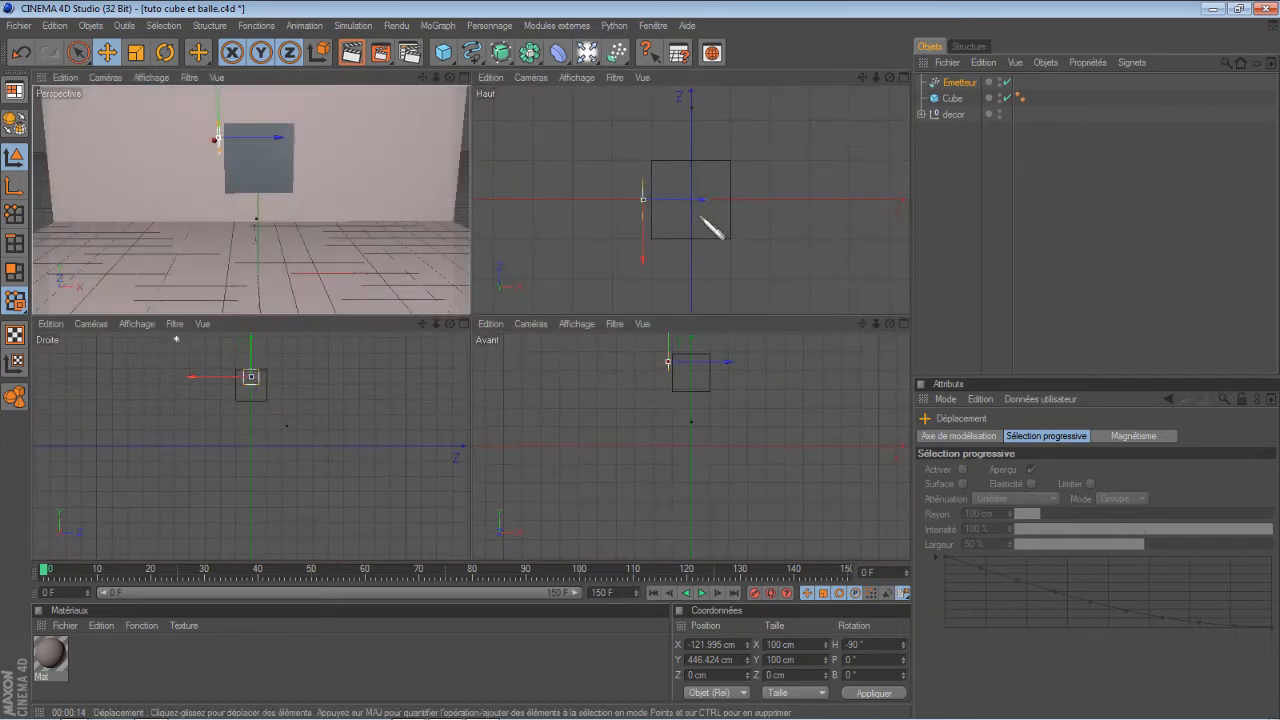
left_click_drag(680, 198, 645, 320)
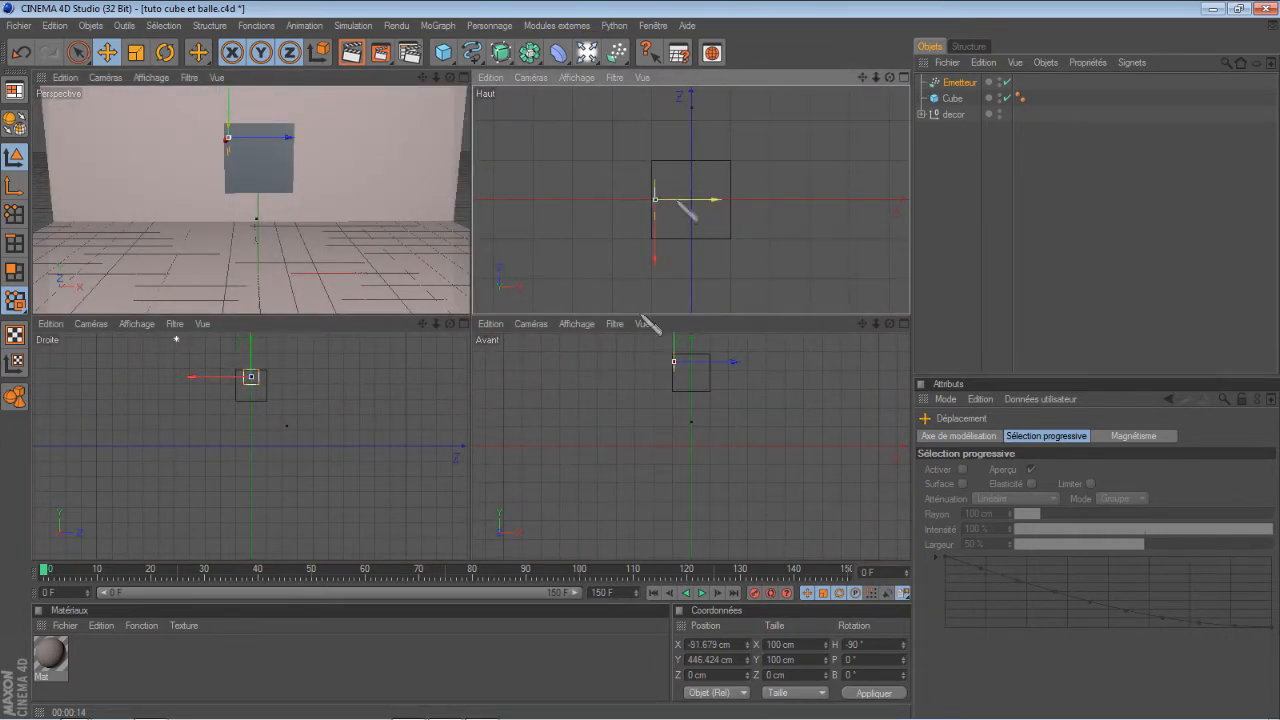
left_click_drag(674, 338, 654, 367)
left_click_drag(245, 388, 481, 365)
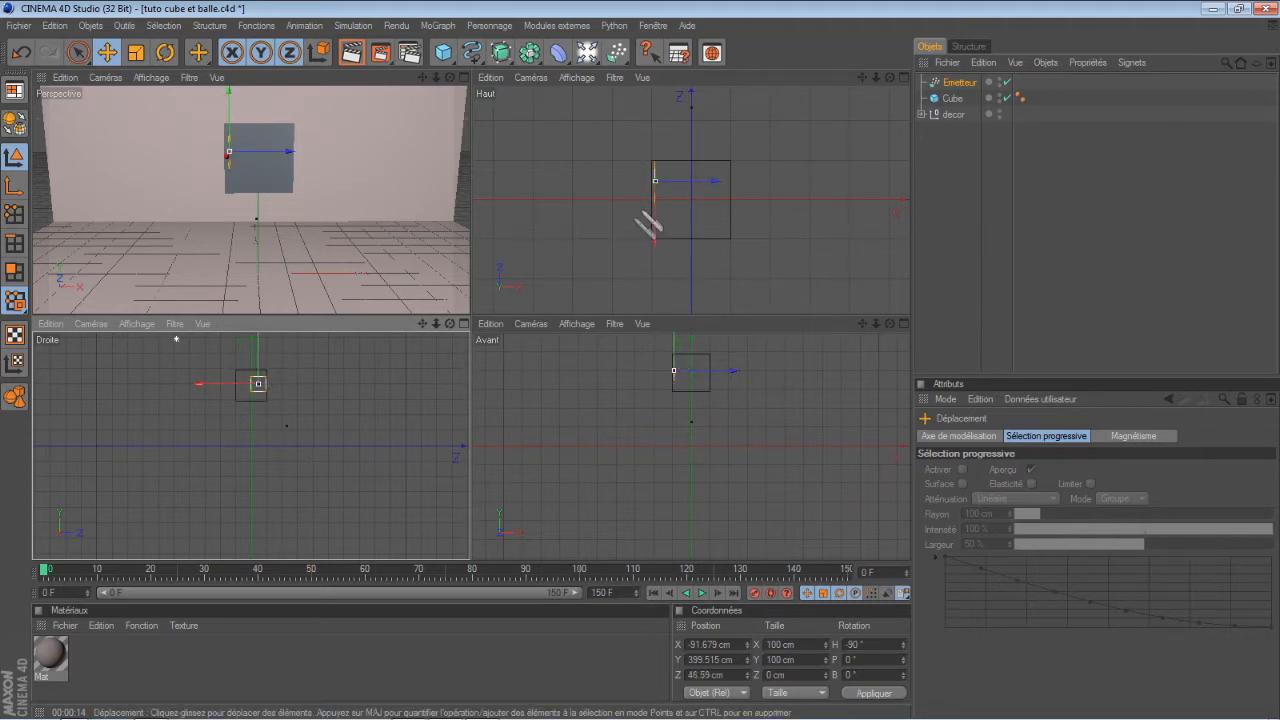
left_click_drag(234, 113, 479, 320)
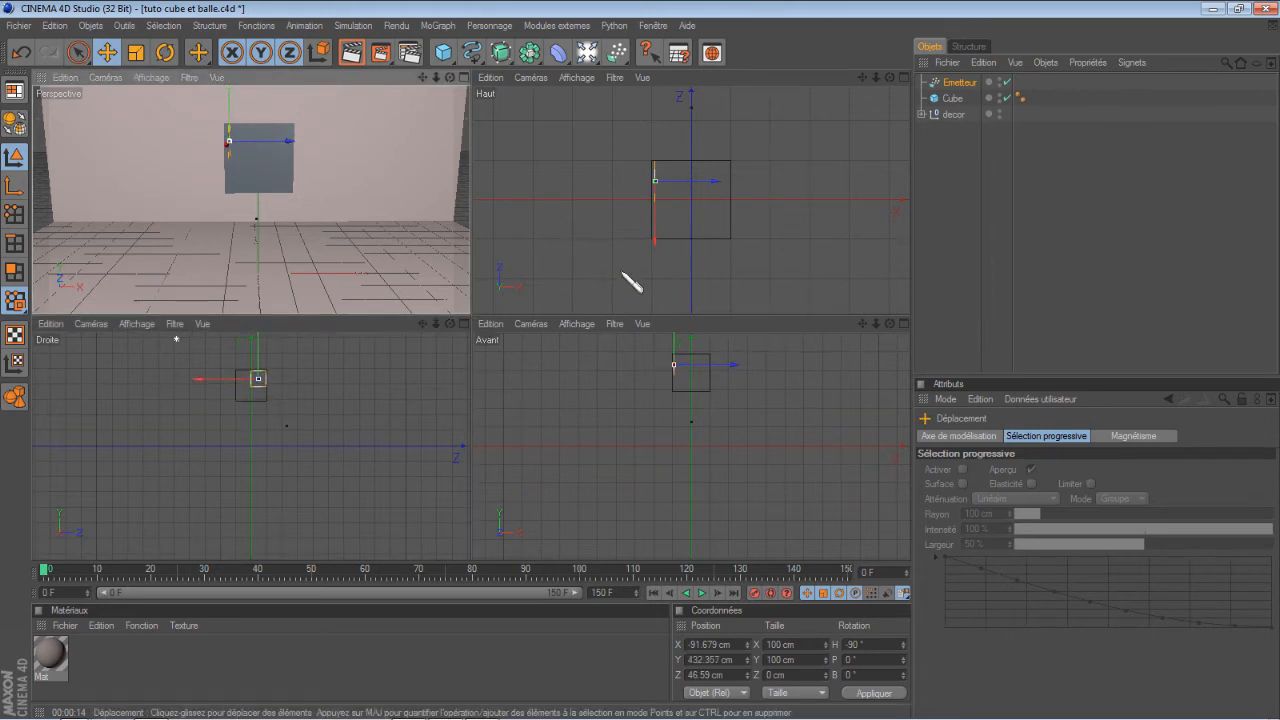
left_click(462, 77)
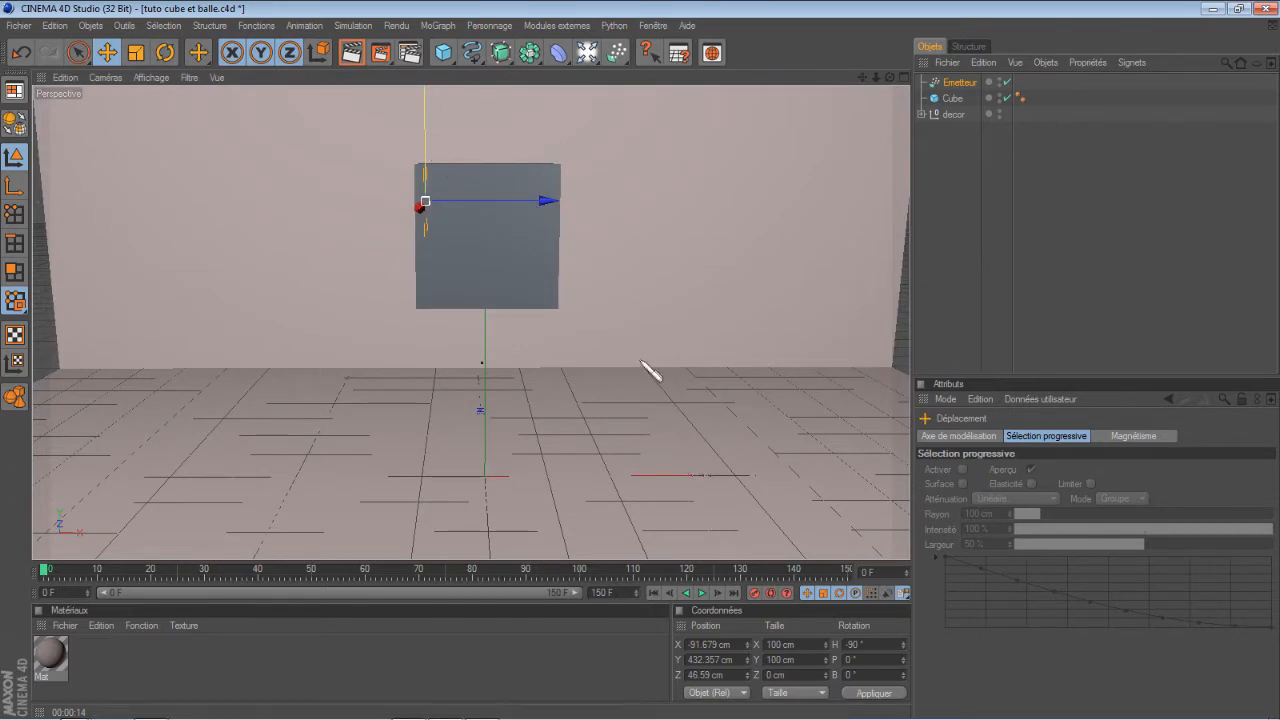
left_click(966, 222)
left_click(969, 95)
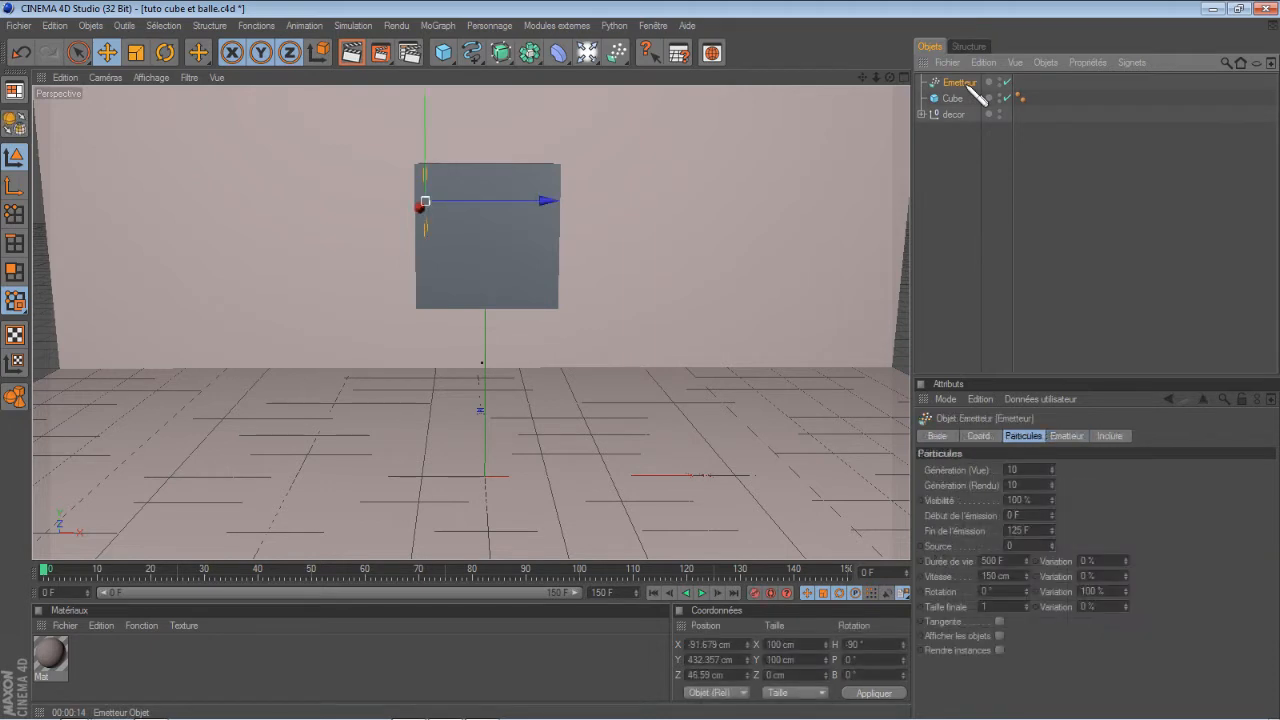
left_click(963, 157)
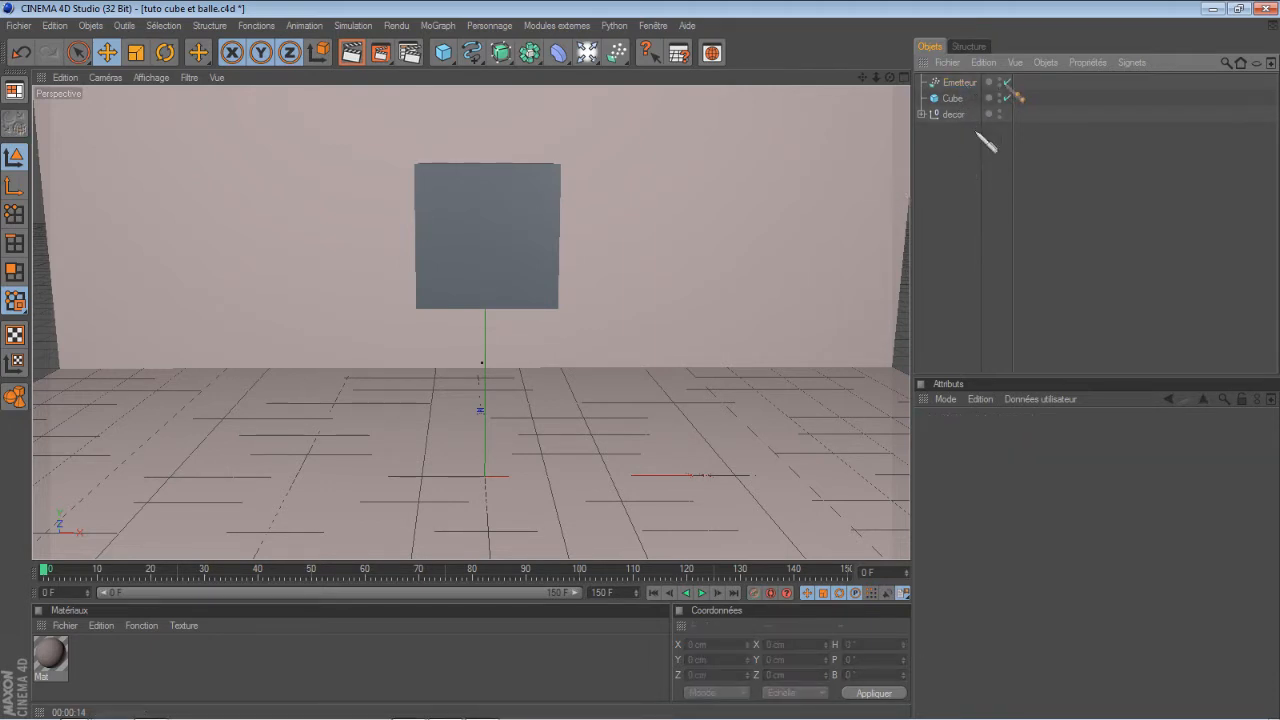
Add a sphere in the middle of the cube at about Y 388 cm and set its radius to 10 cm
left_click_drag(458, 62, 590, 64)
left_click_drag(490, 365, 646, 364)
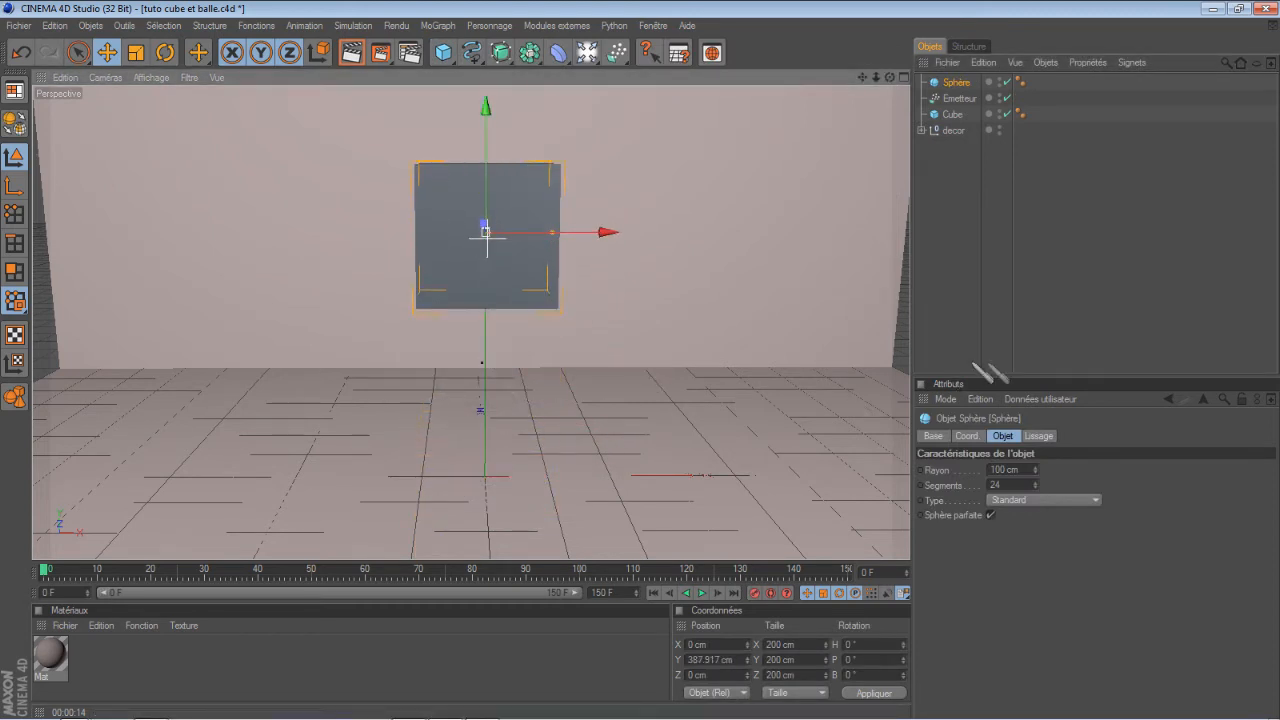
left_click(1010, 469)
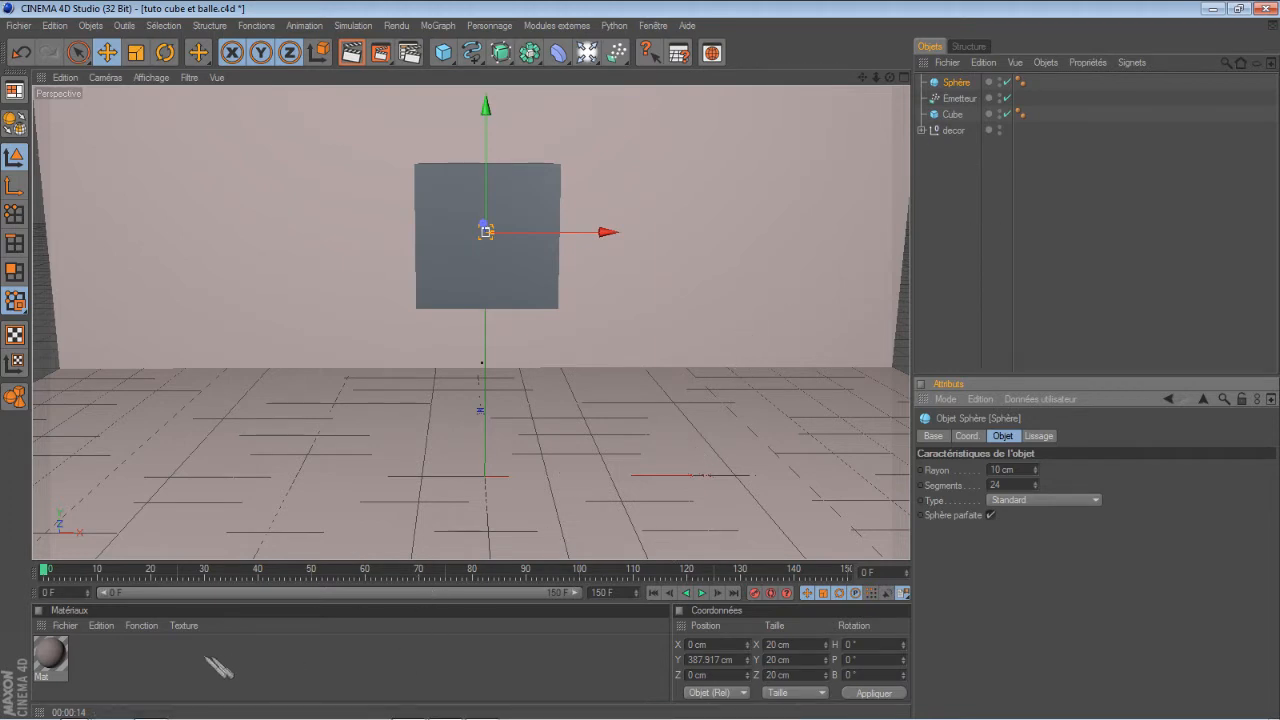
Make the sphere a child of the Emetteur object and give it a Dynamiques de corps tag
left_click(962, 88)
left_click_drag(960, 98, 955, 103)
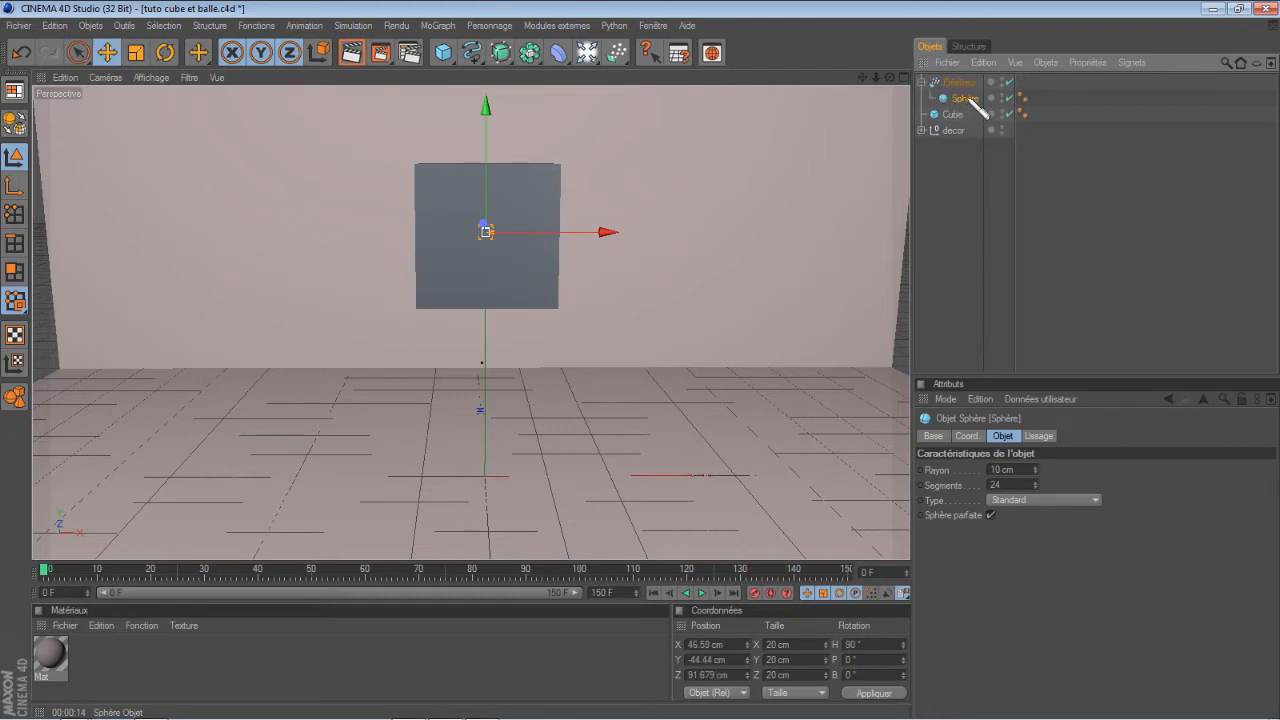
right_click(972, 104)
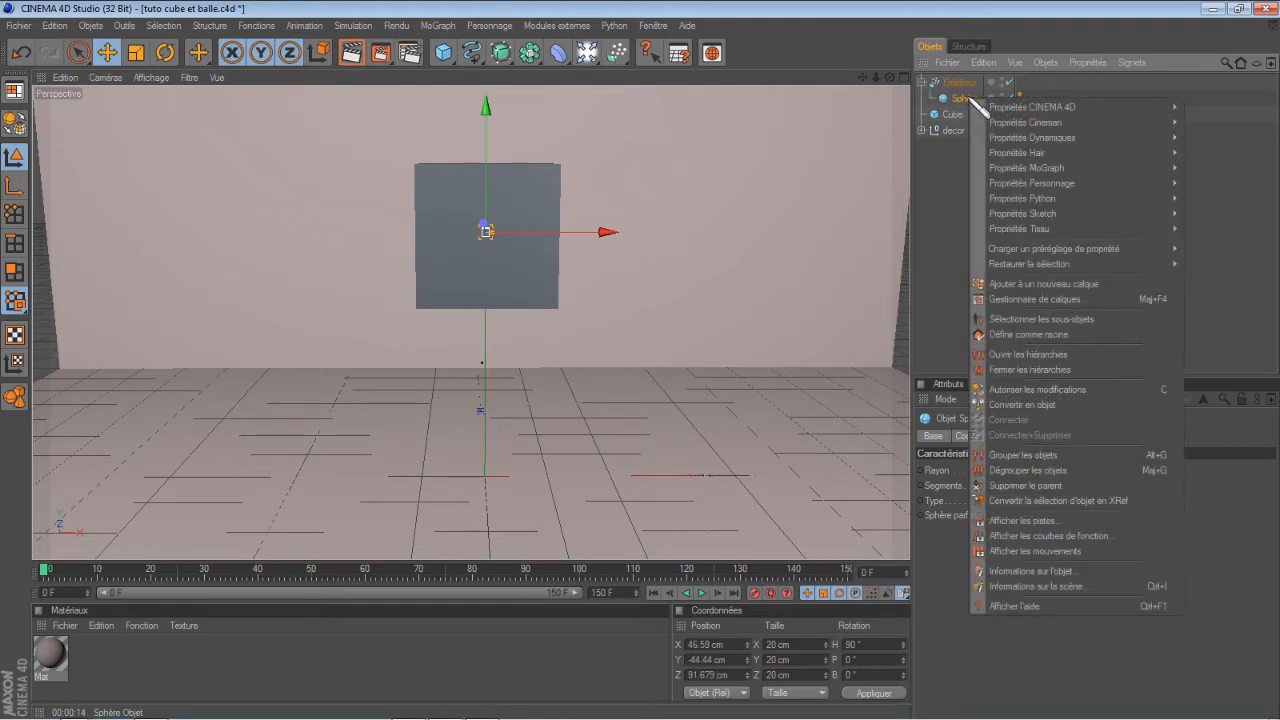
mouse_move(1000, 137)
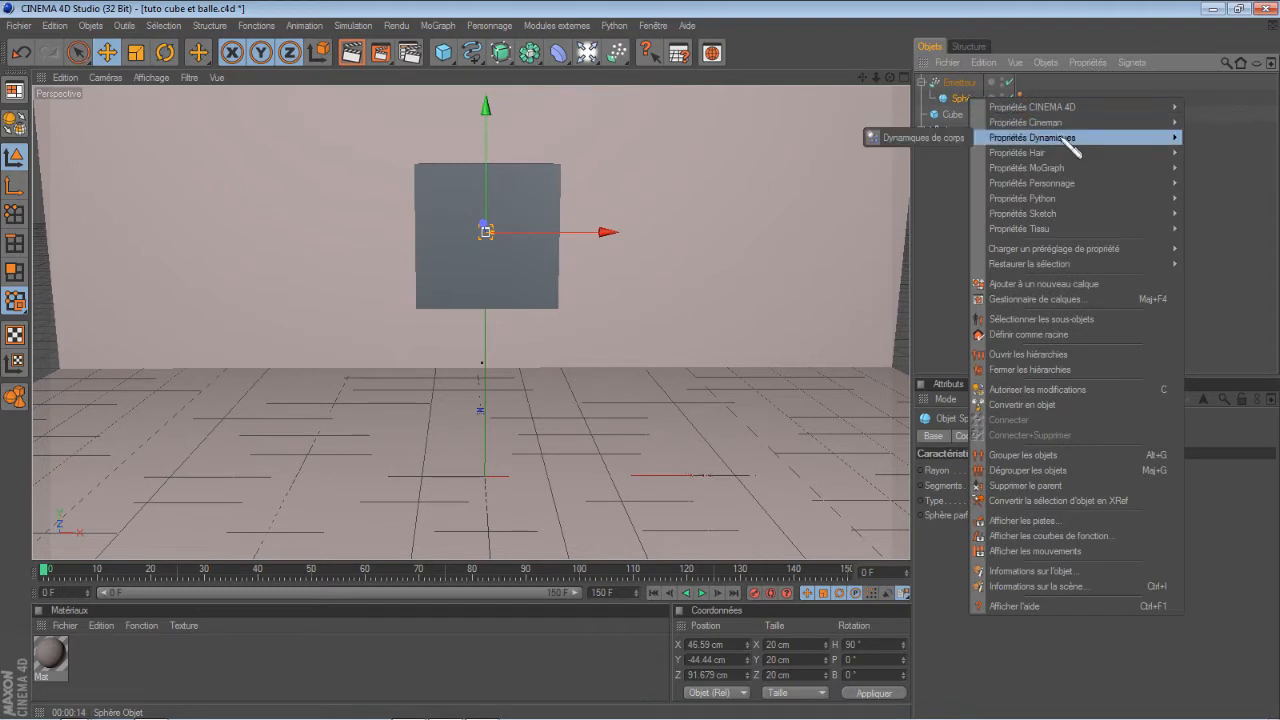
left_click(930, 137)
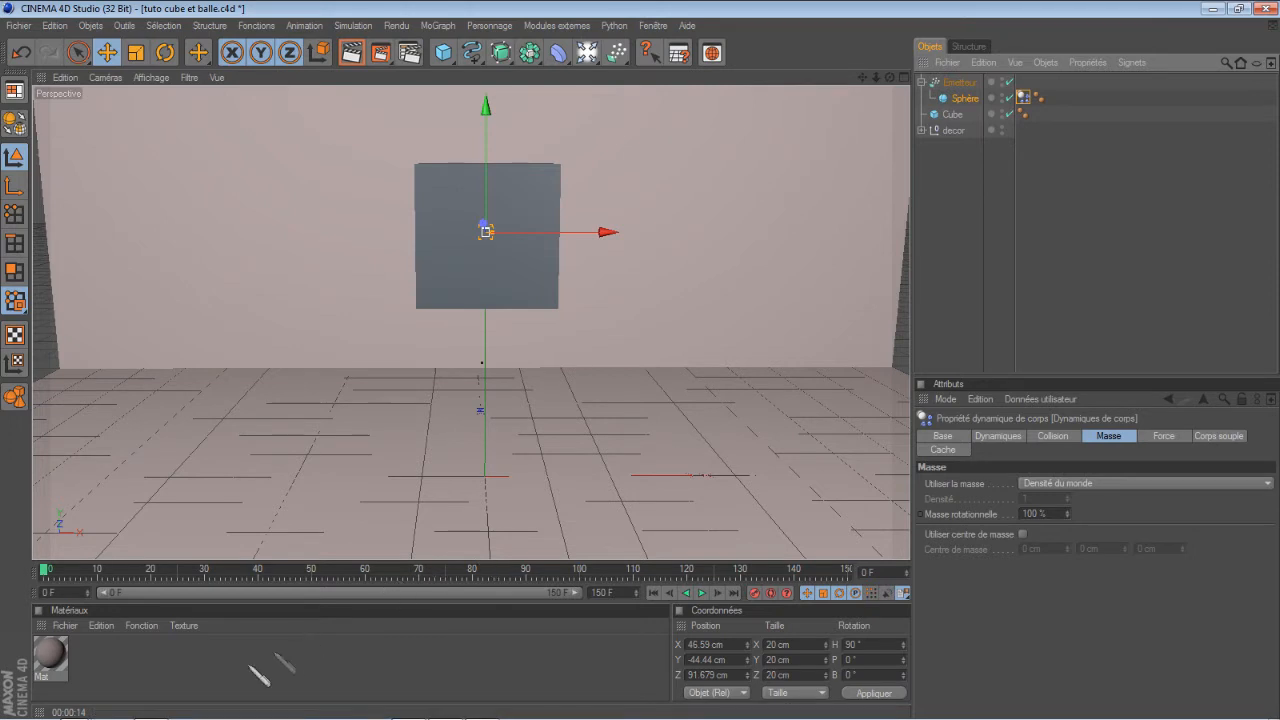
Create a new material and set its colour to bright blue, RGB 6, 2, 249
double_click(240, 676)
double_click(56, 657)
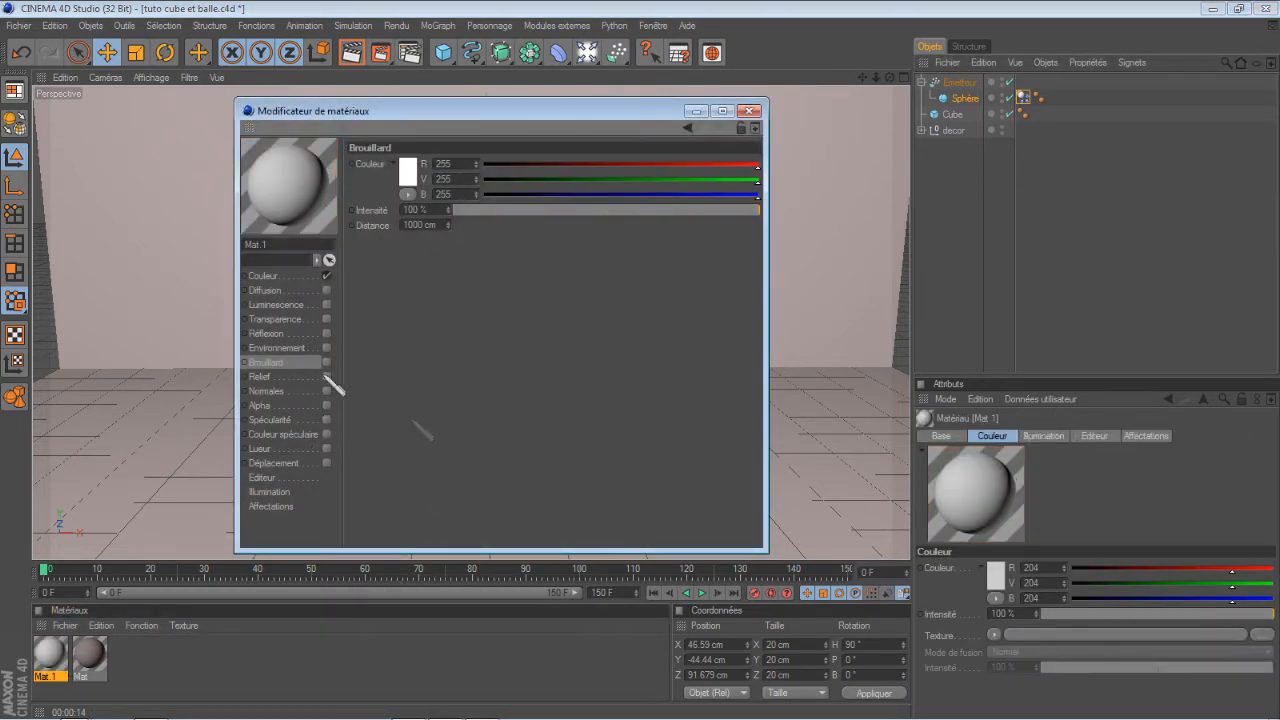
left_click(265, 276)
left_click(432, 172)
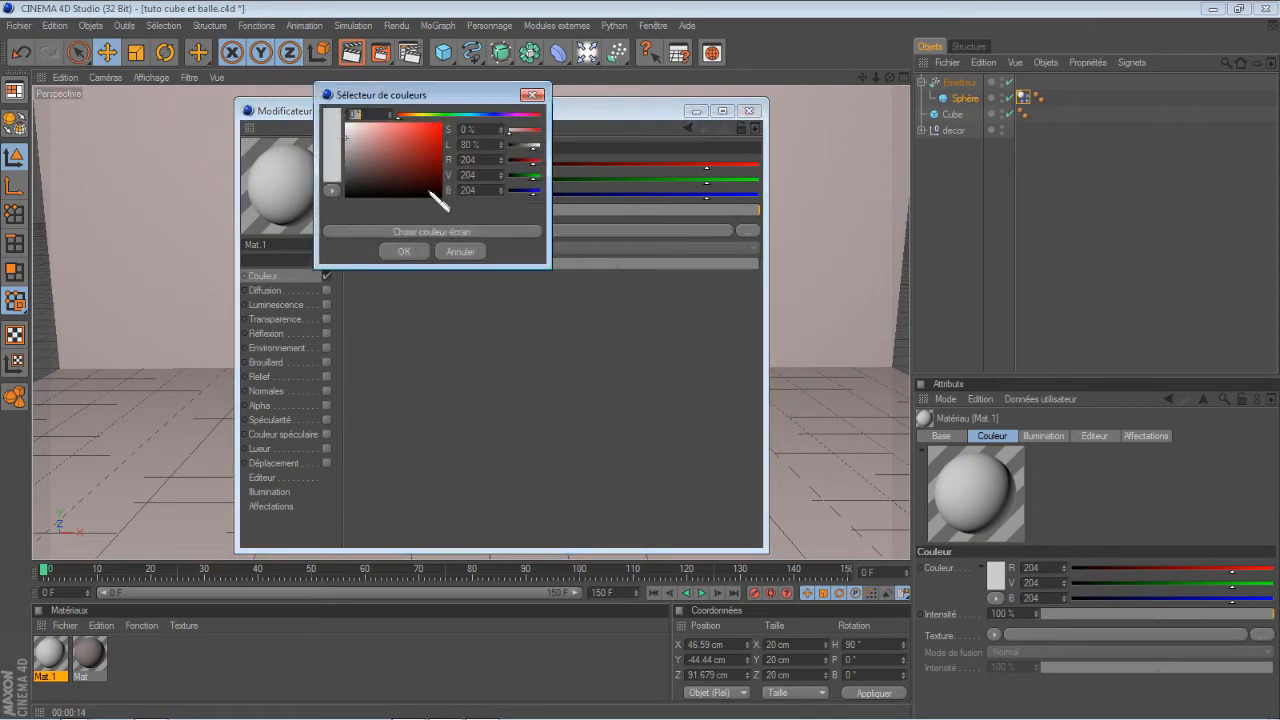
left_click(494, 116)
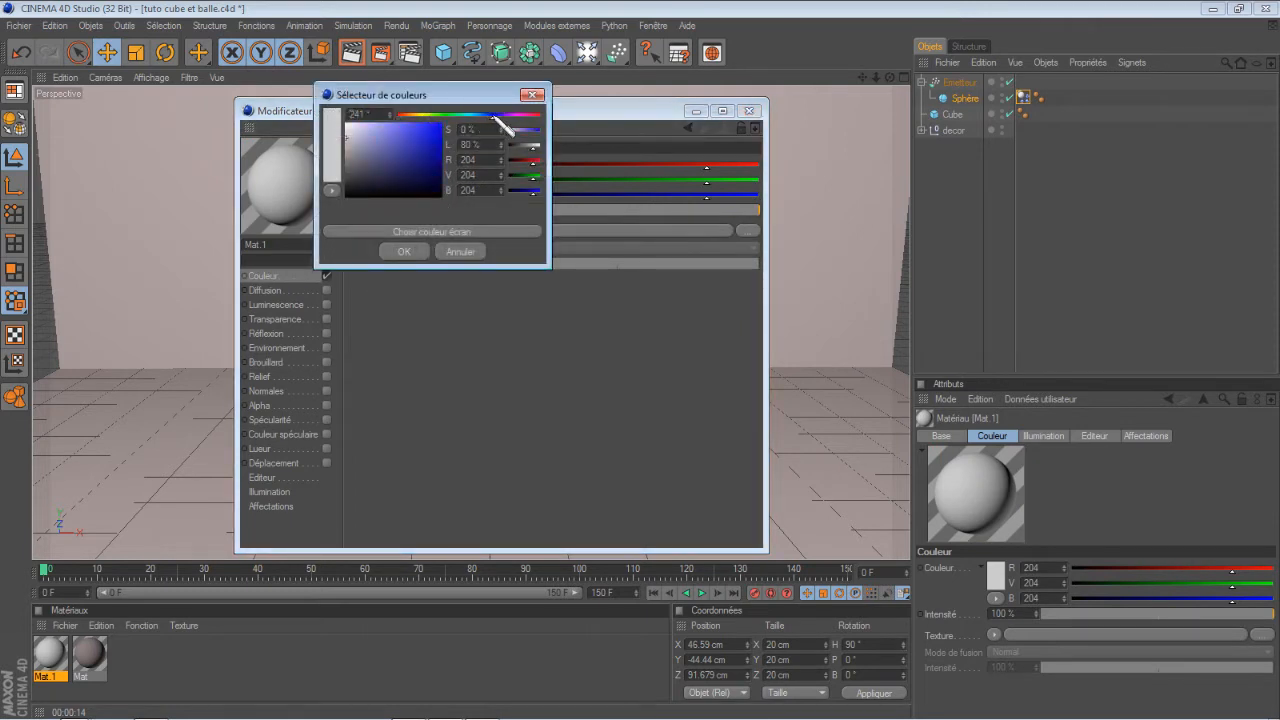
left_click_drag(440, 145, 449, 129)
left_click(410, 251)
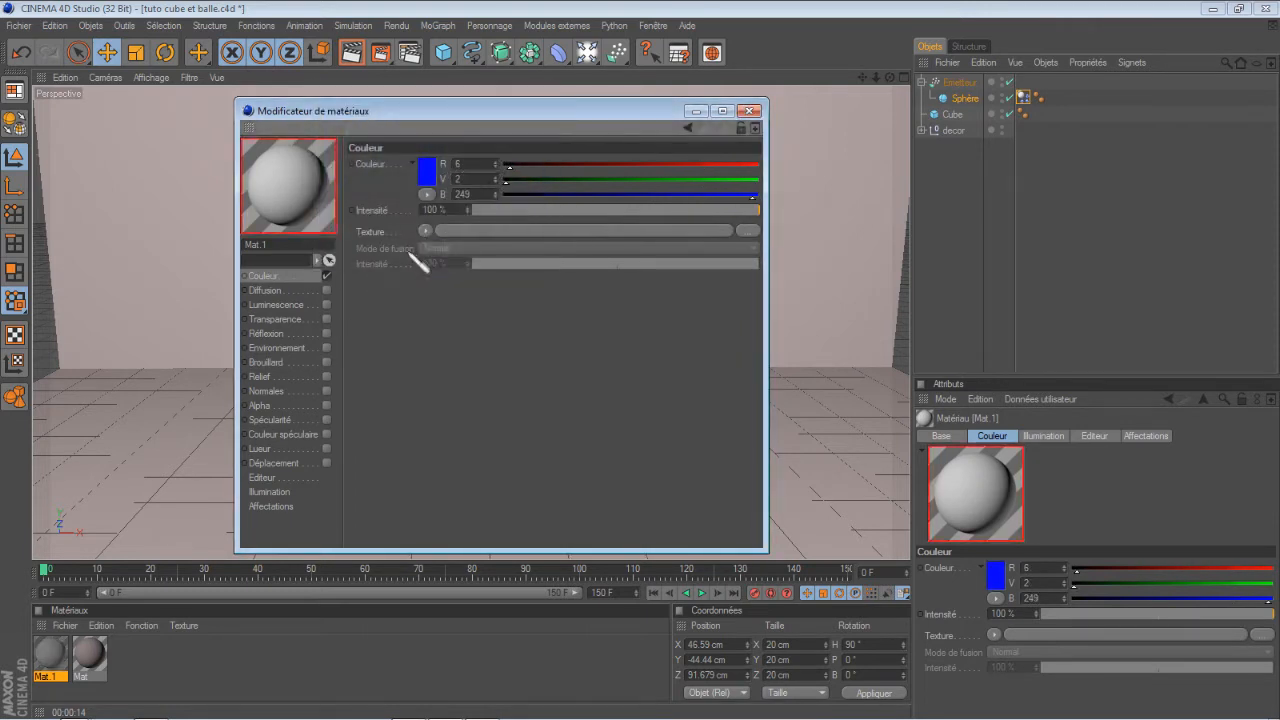
Set the blue material's colour intensity to 200 %
left_click(451, 210)
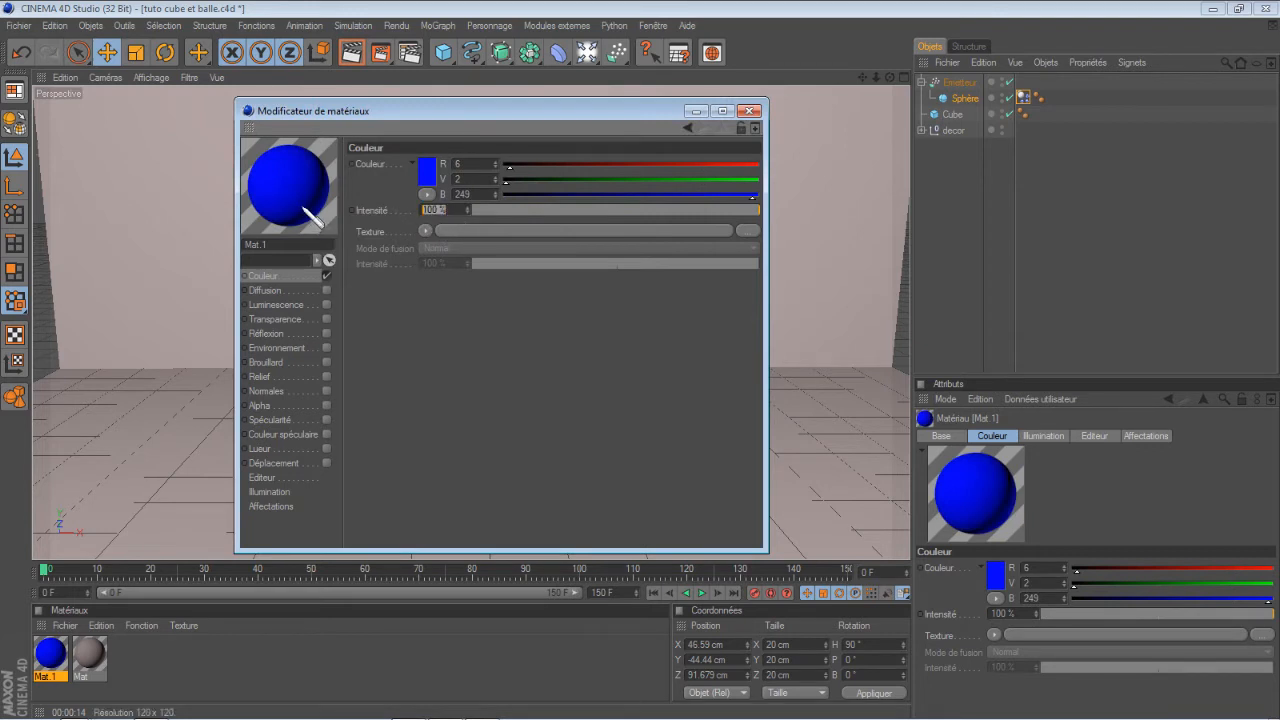
type("200")
key("Return")
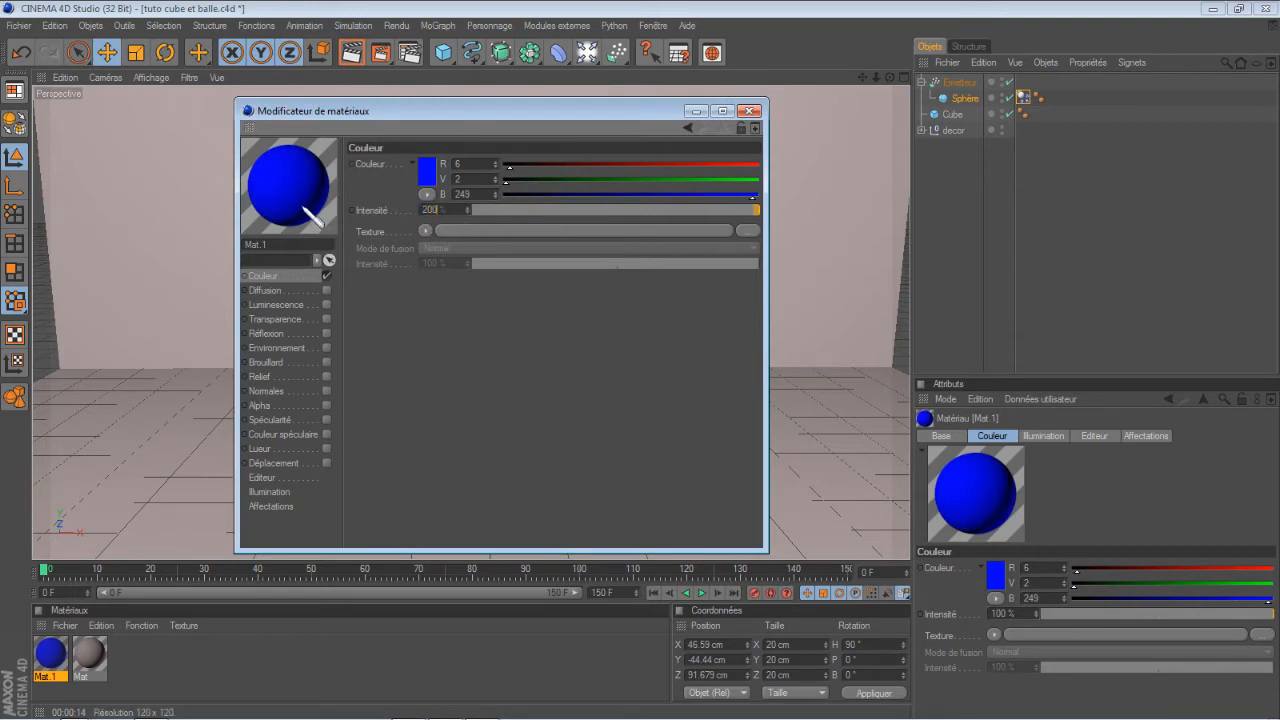
Apply the blue material to the sphere and duplicate the sphere twice, keeping all three spheres as children of Emetteur
left_click(752, 111)
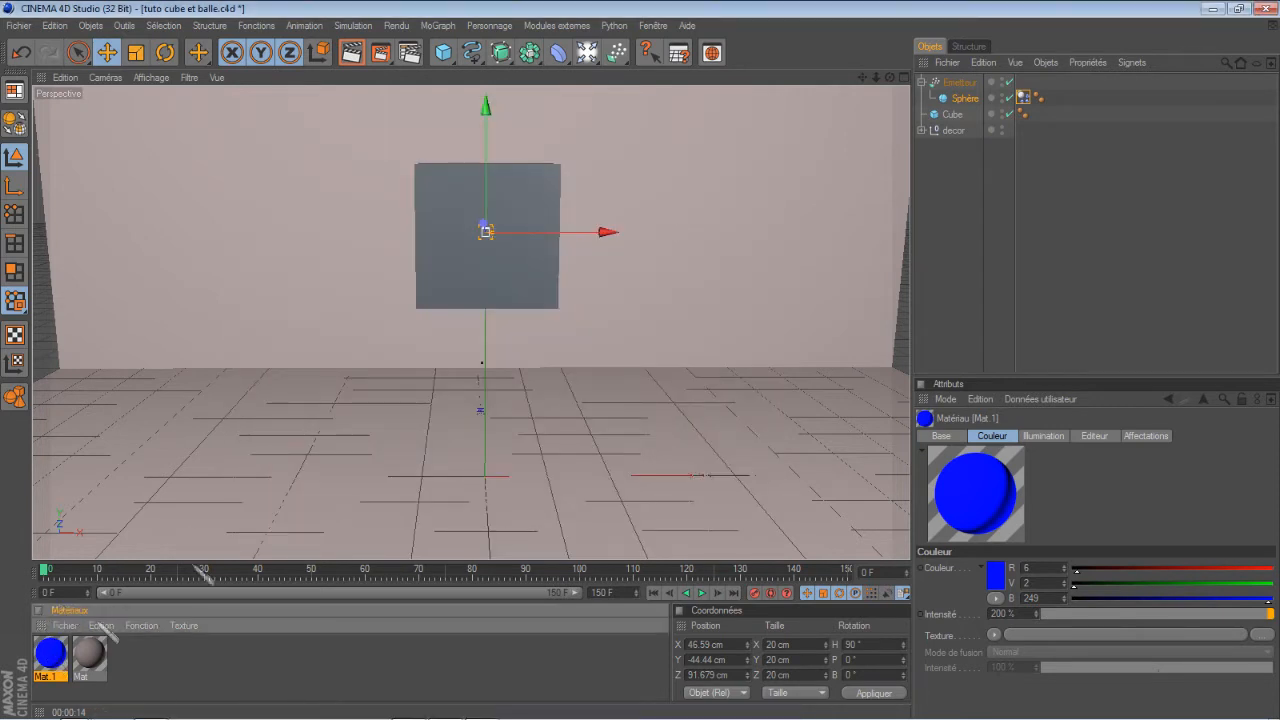
left_click_drag(984, 100, 990, 100)
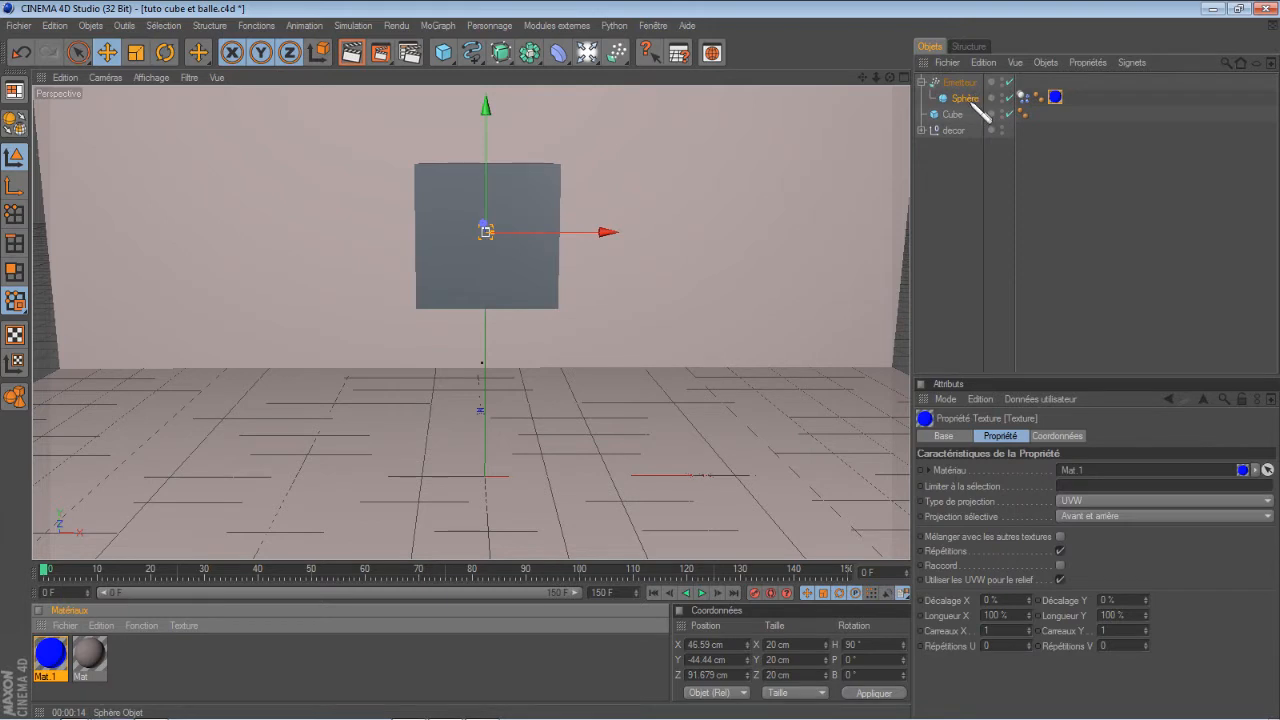
left_click_drag(974, 104, 986, 133, "ctrl")
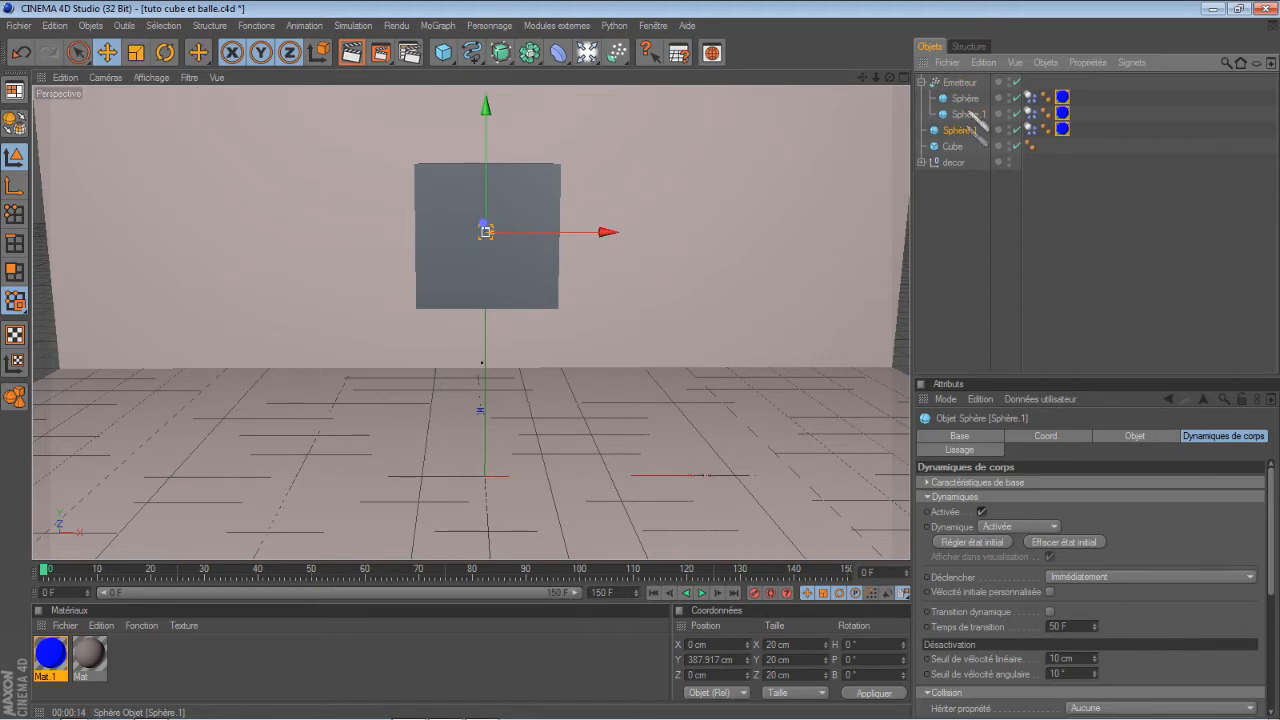
left_click_drag(985, 92, 986, 94)
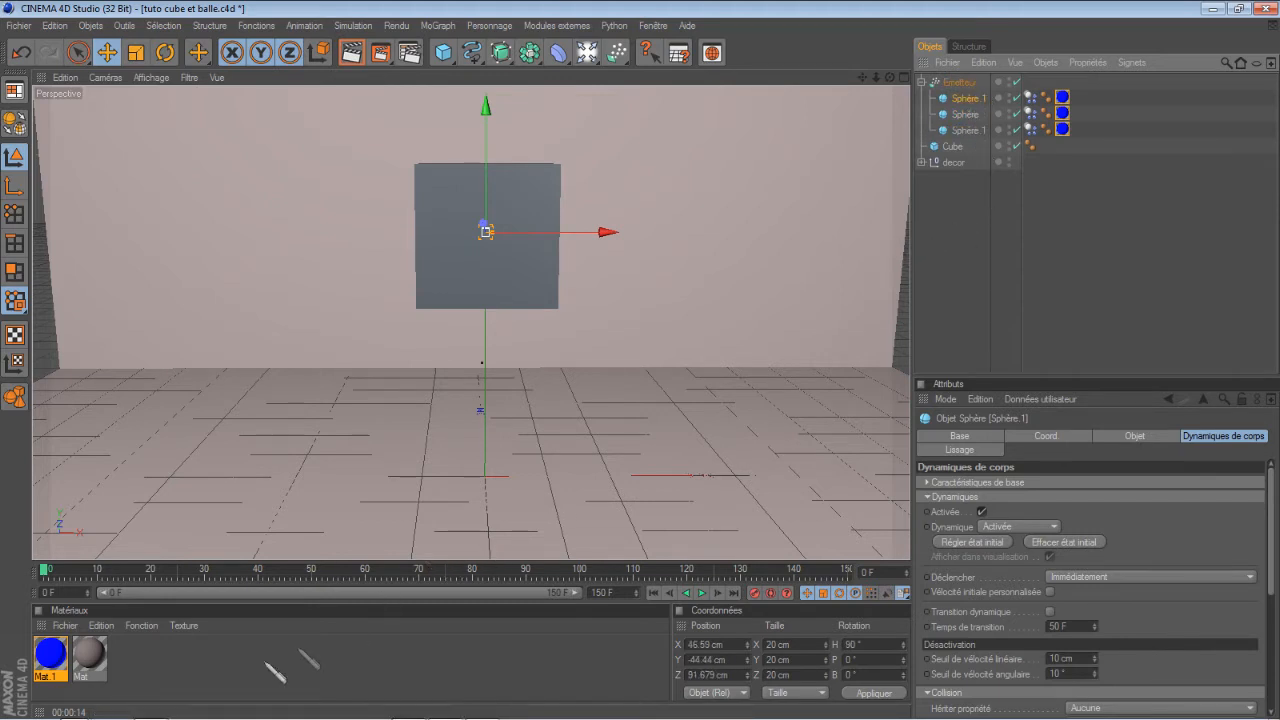
Create two new materials and make Mat.2 yellow, RGB 249, 208, 4, with specularity turned off
double_click(260, 675)
double_click(260, 675)
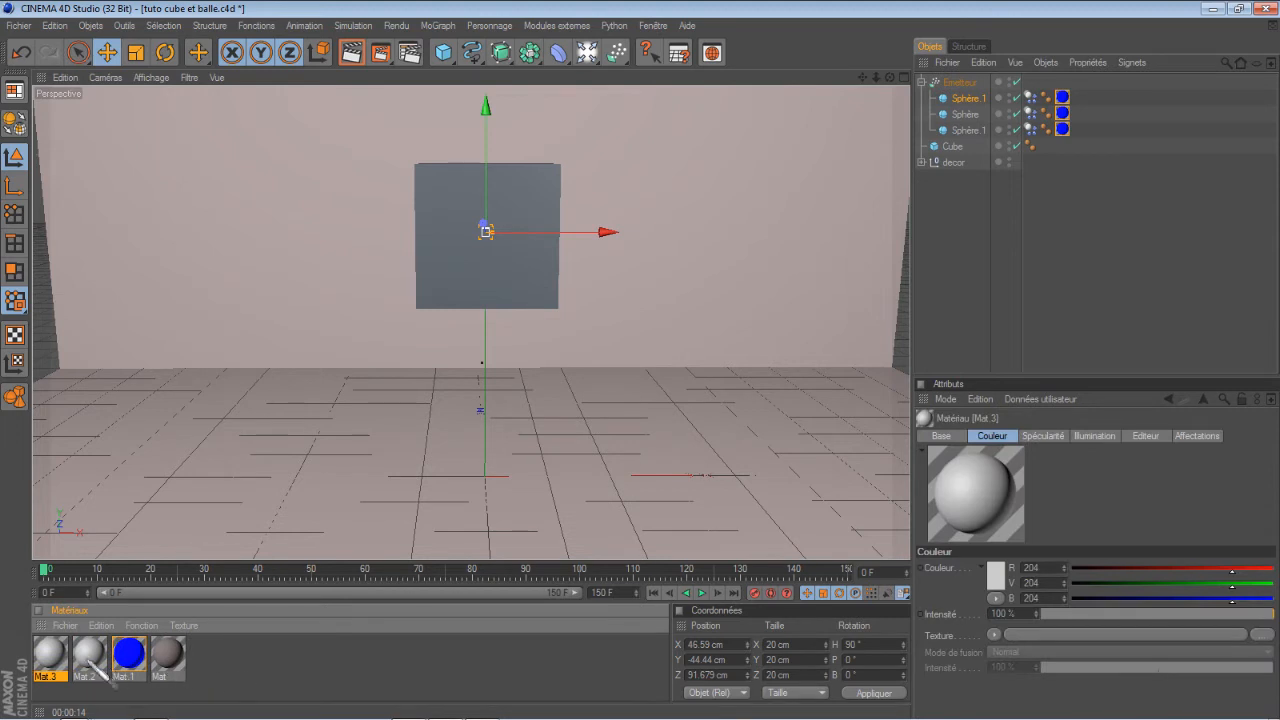
double_click(90, 655)
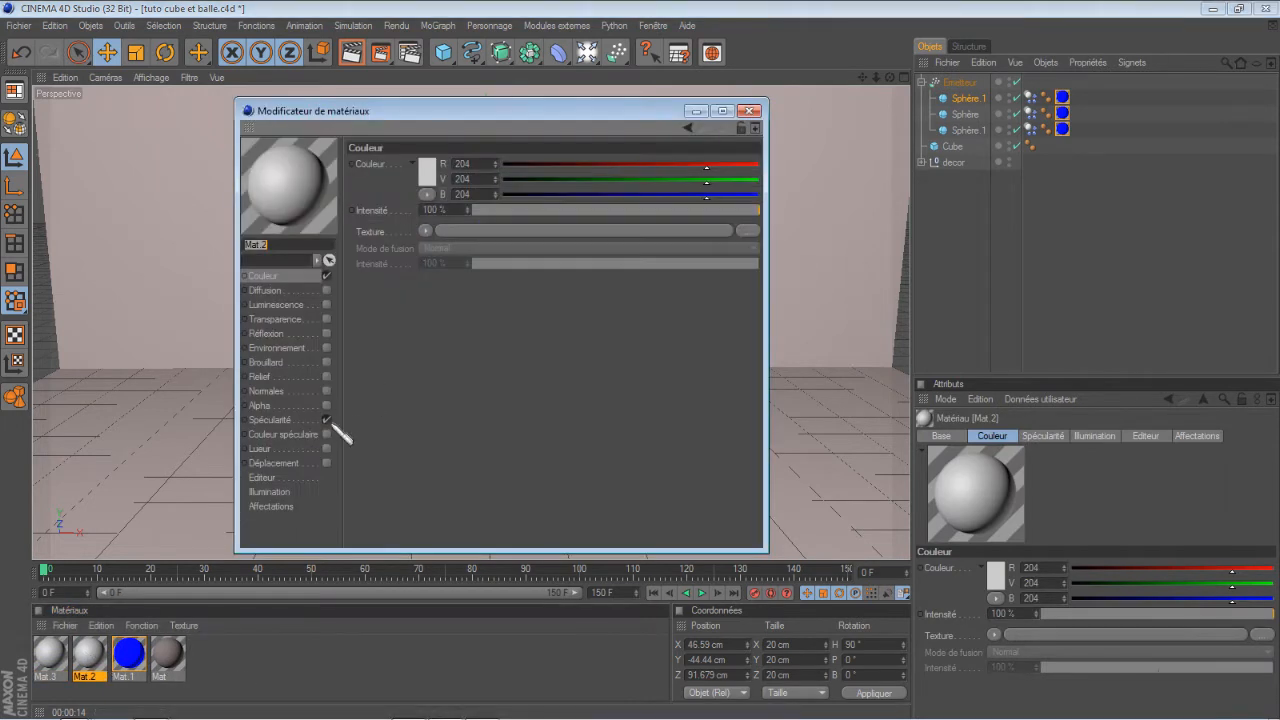
left_click(327, 420)
left_click(428, 172)
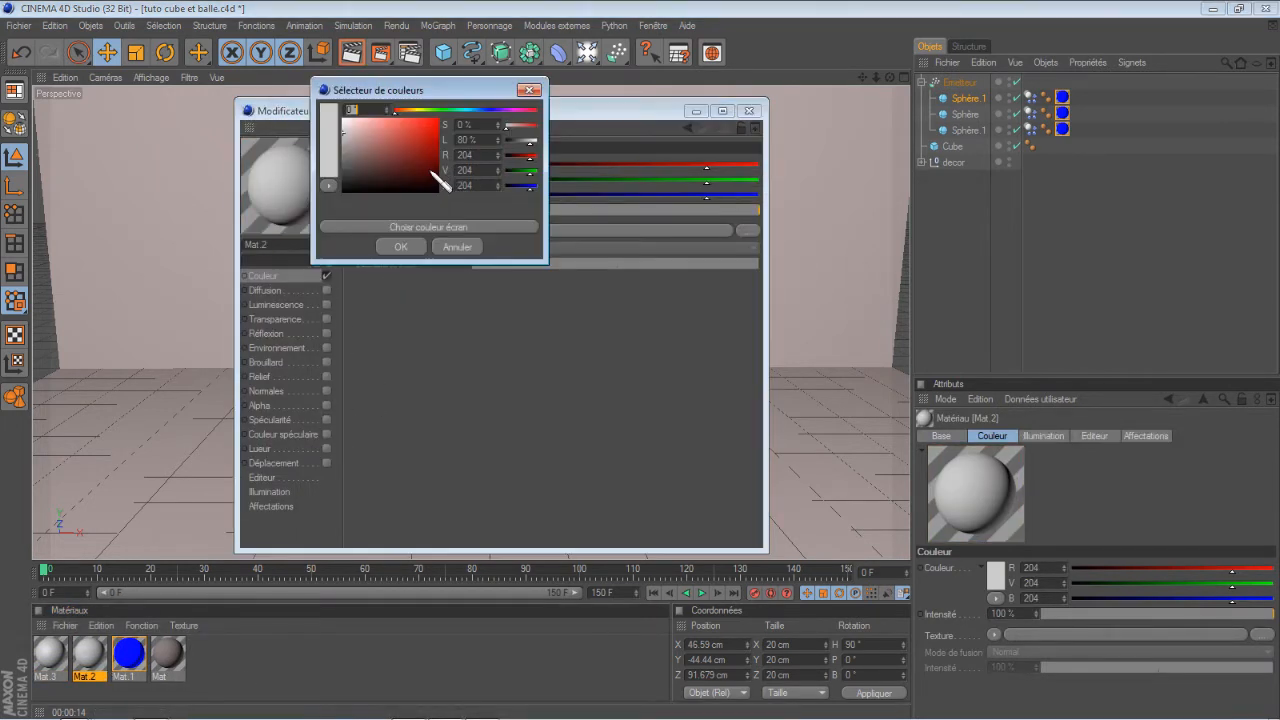
left_click(418, 111)
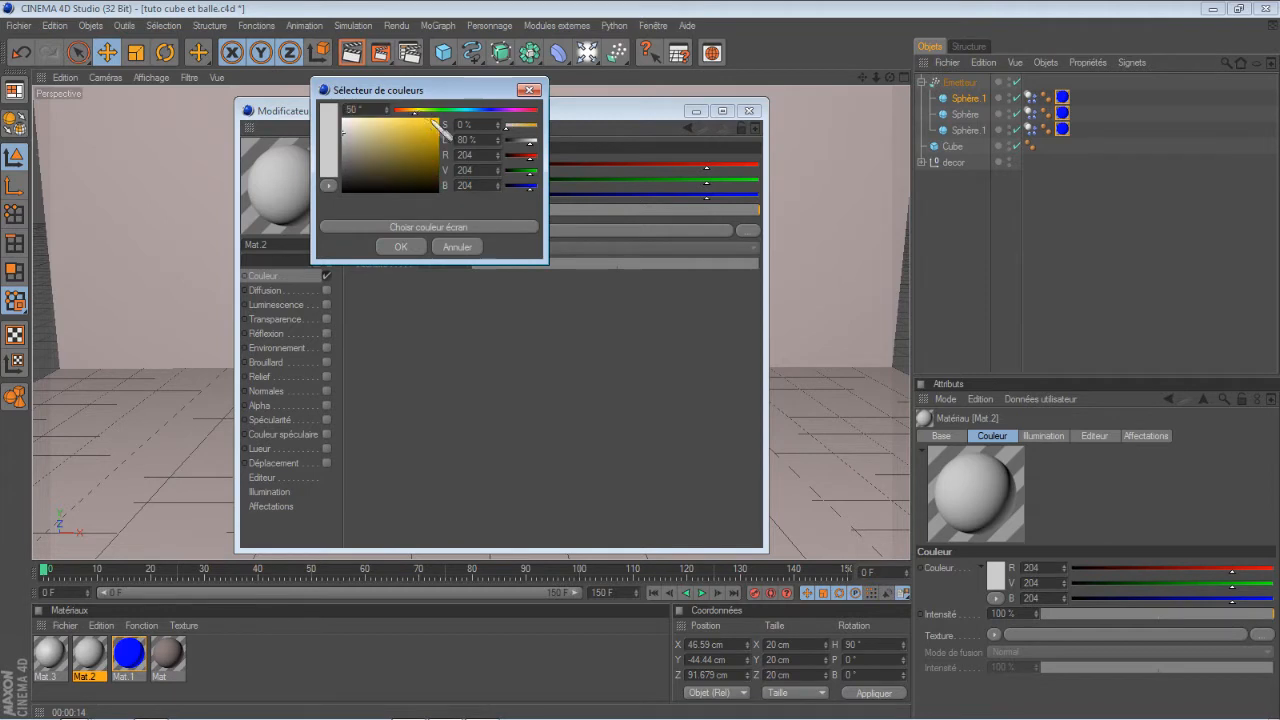
left_click(438, 120)
left_click(402, 247)
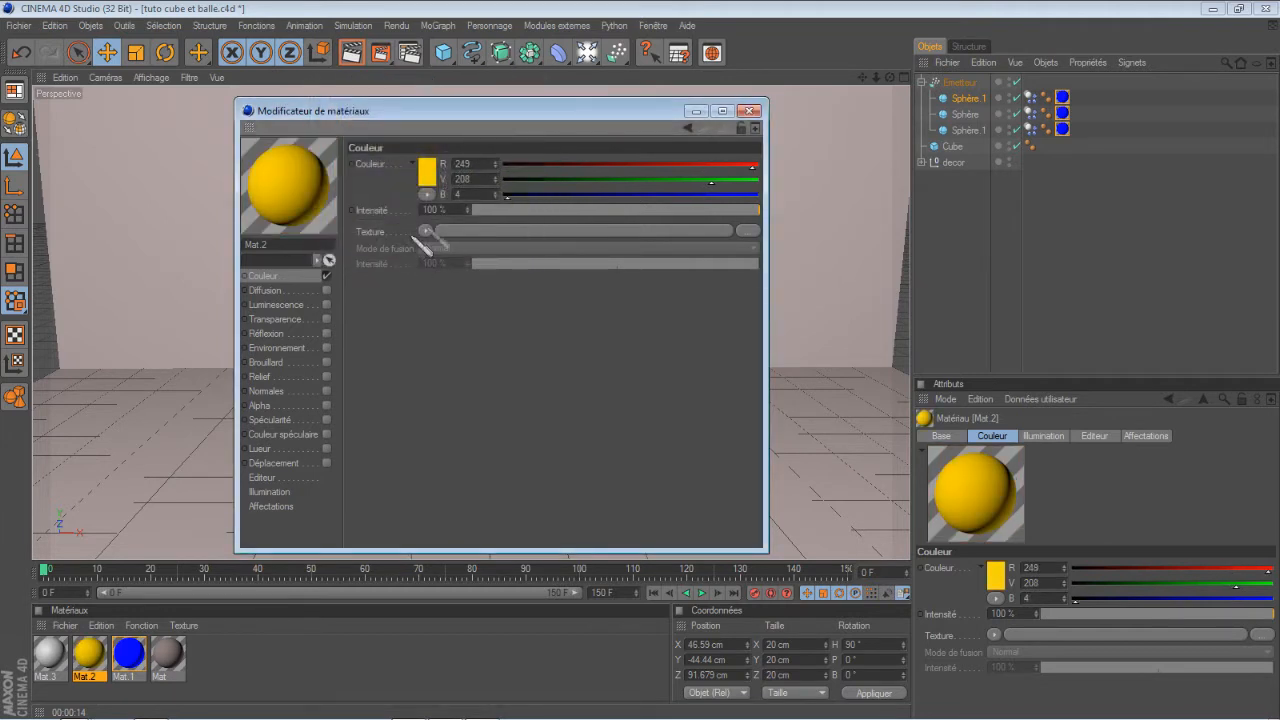
Set the yellow material's colour intensity to 200 % and assign it to the second sphere under Emetteur
left_click(441, 208)
type("200")
key("Return")
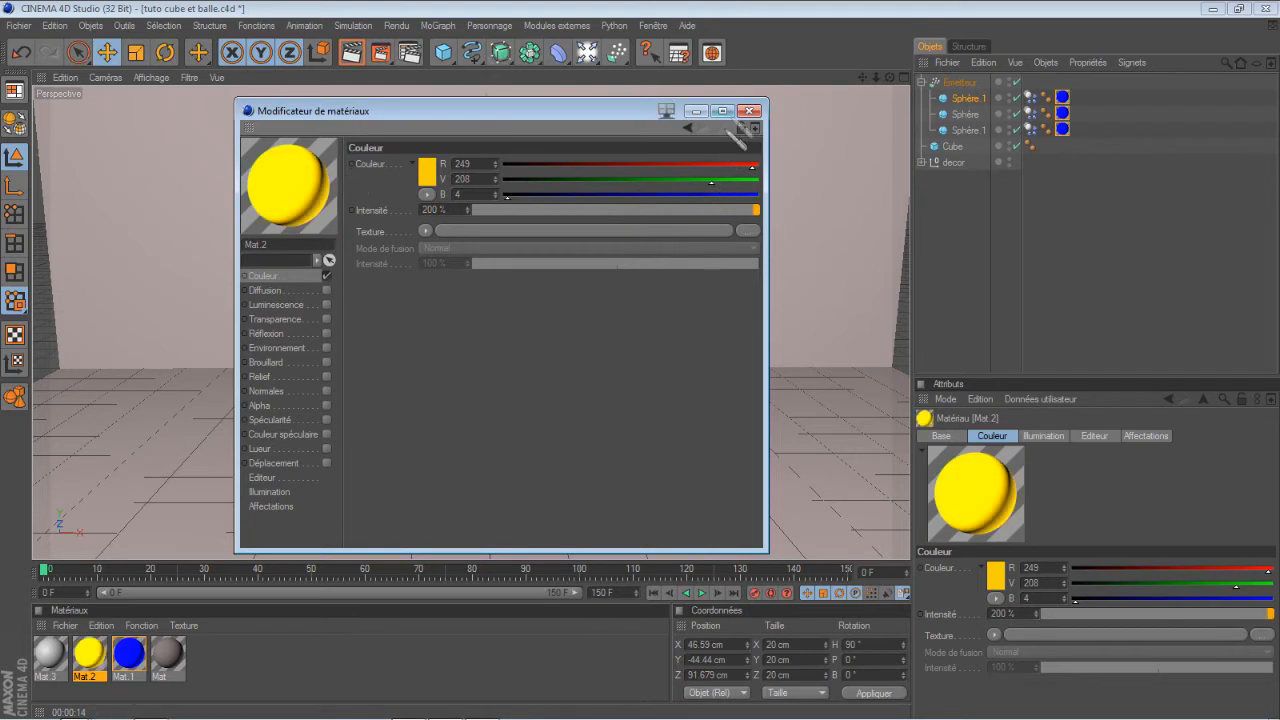
left_click(752, 110)
left_click_drag(113, 667, 996, 180)
left_click_drag(1066, 113, 1063, 114)
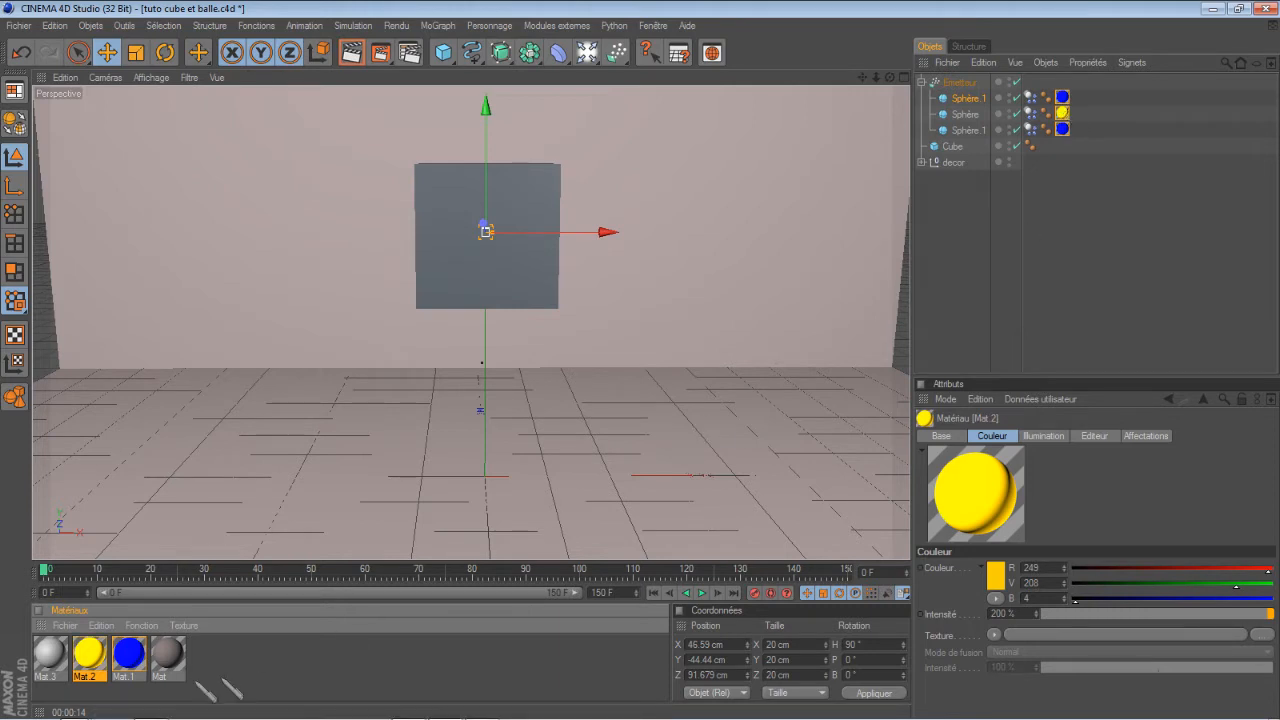
Turn off specularity on Mat.3 and set its colour to red, RGB 244, 2, 2
double_click(52, 655)
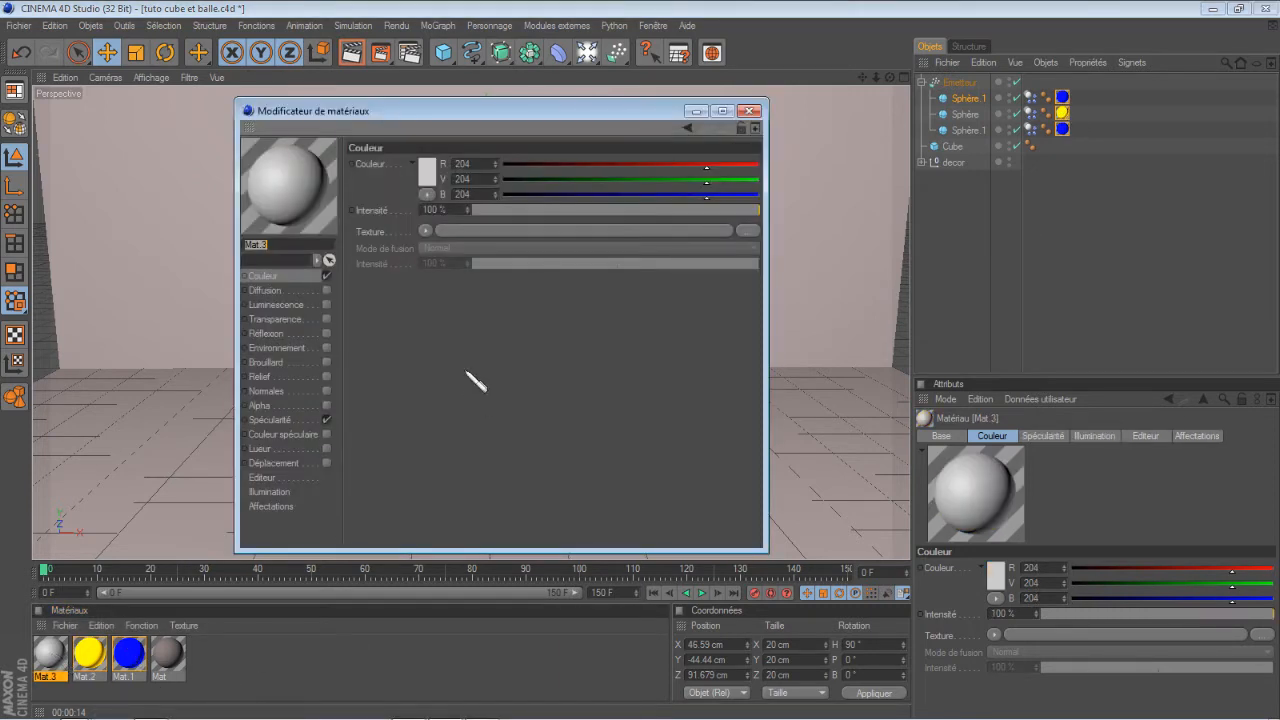
left_click(326, 420)
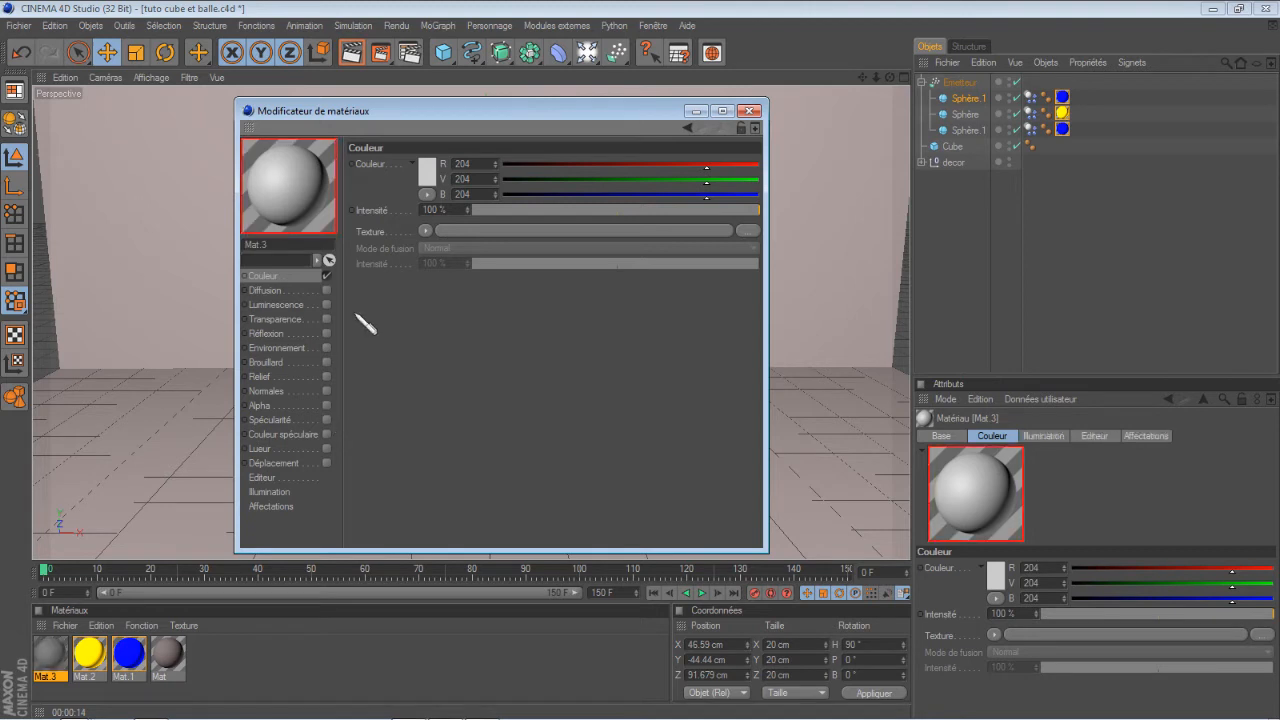
left_click(431, 162)
left_click(430, 166)
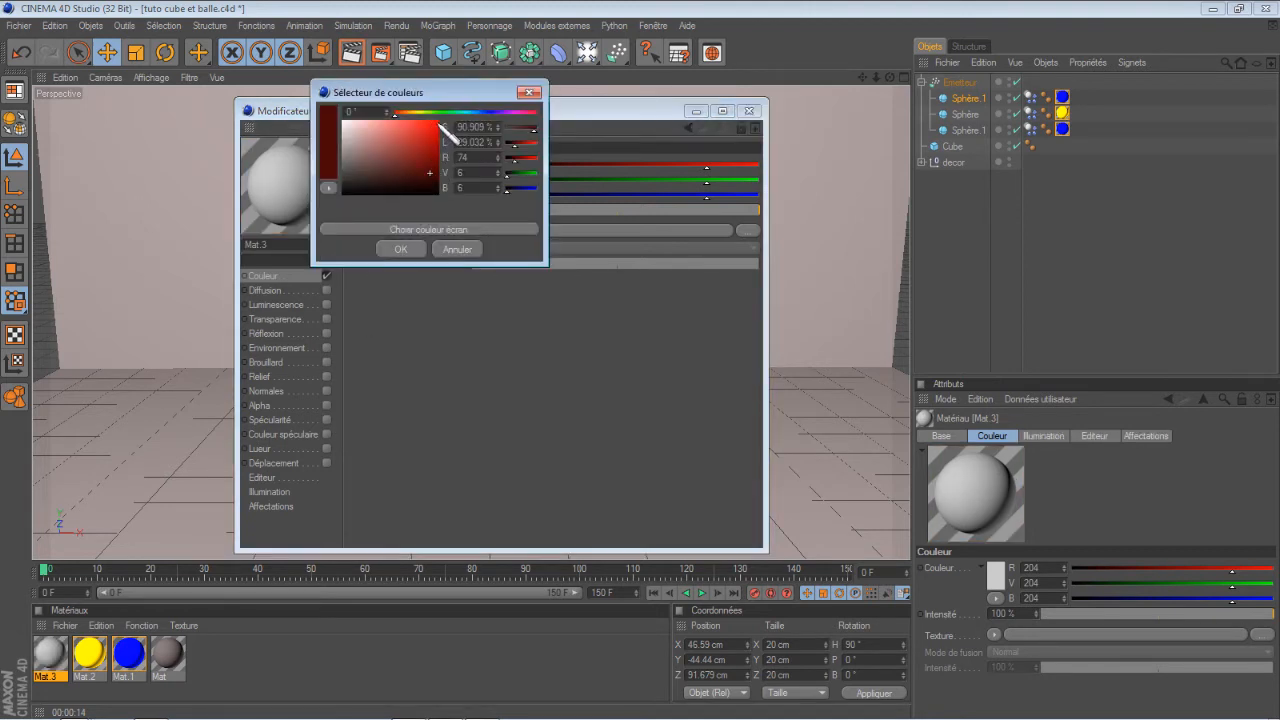
left_click(437, 124)
left_click(410, 249)
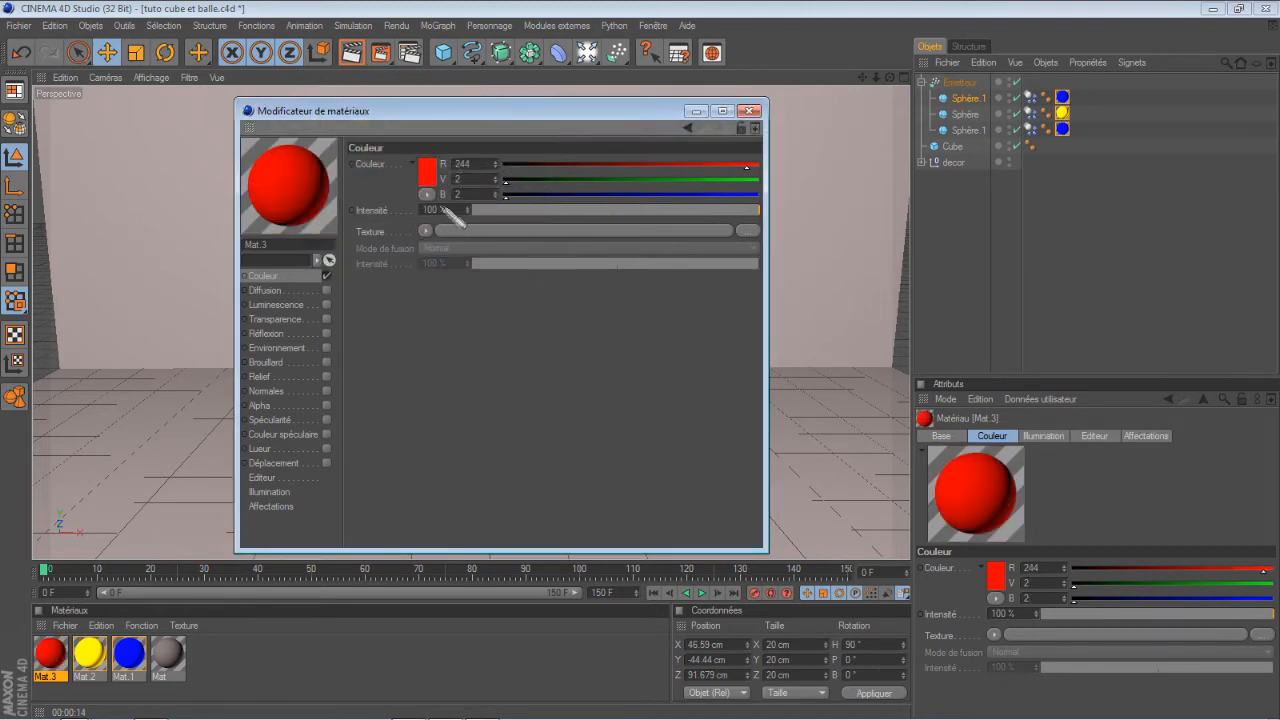
Set the red material's colour intensity to 200 % and assign it to the third sphere under Emetteur
left_click(440, 209)
type("200")
key("Return")
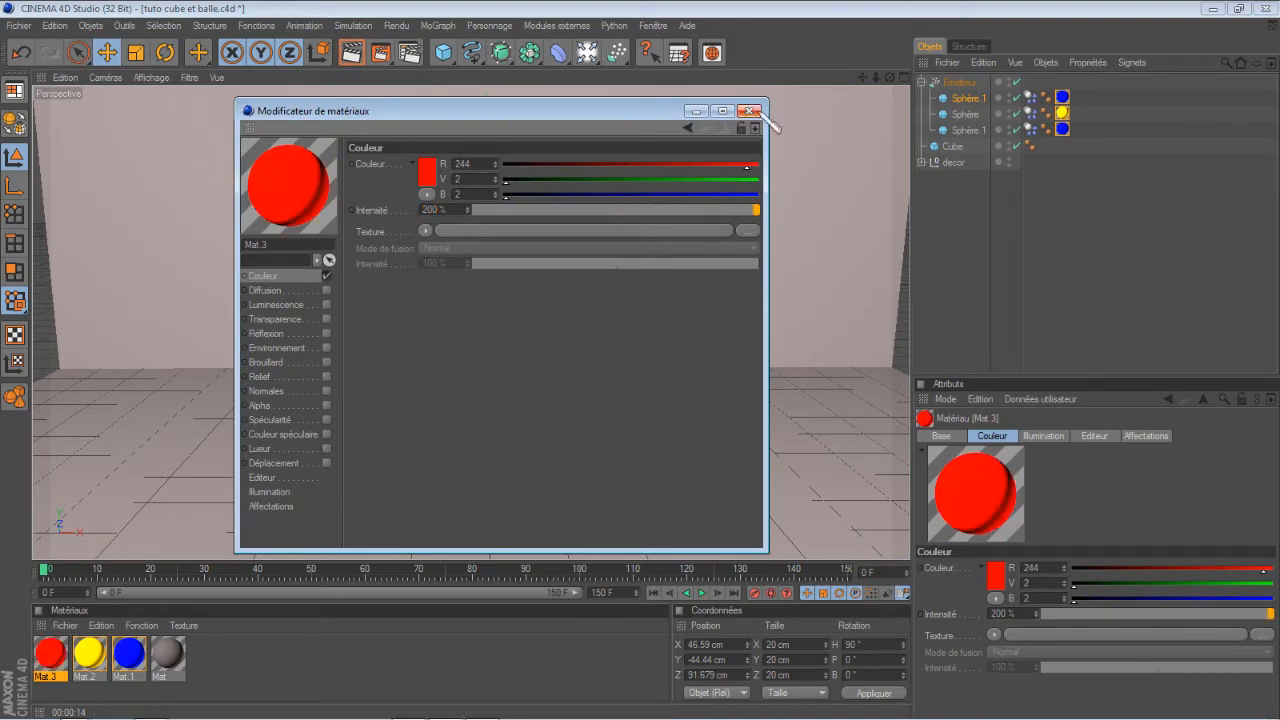
left_click(752, 110)
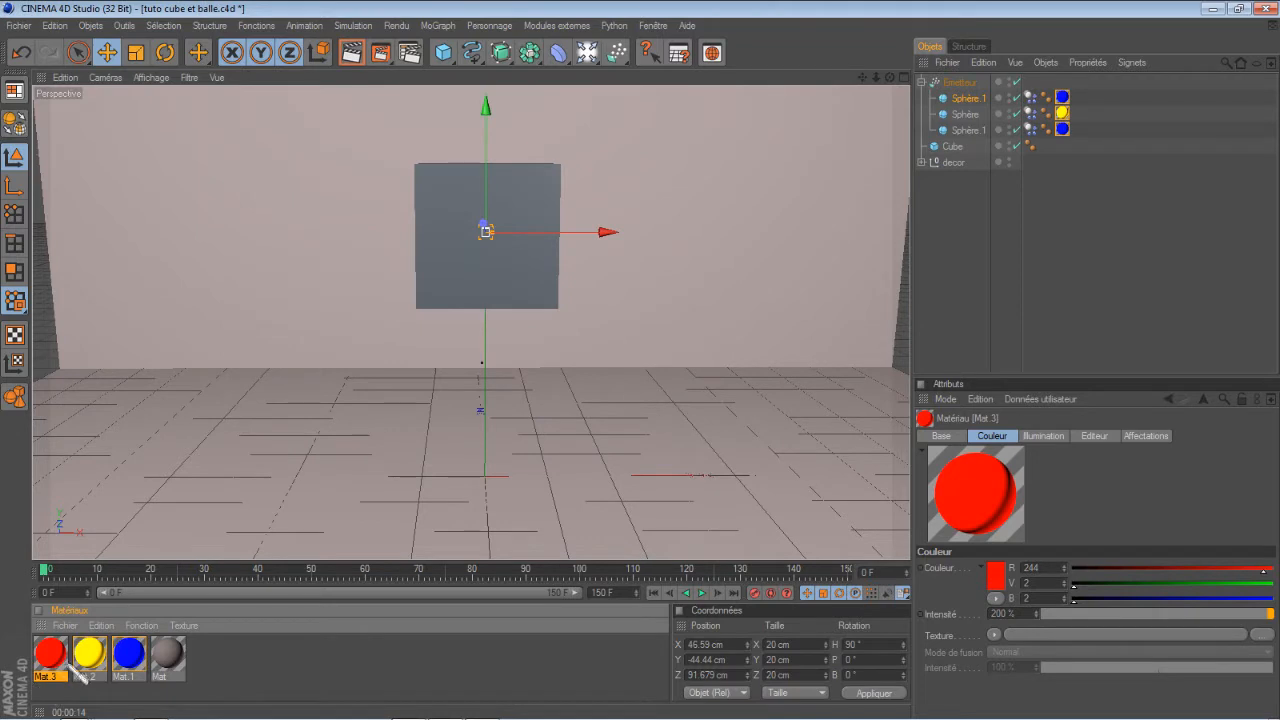
left_click_drag(1071, 134, 1064, 130)
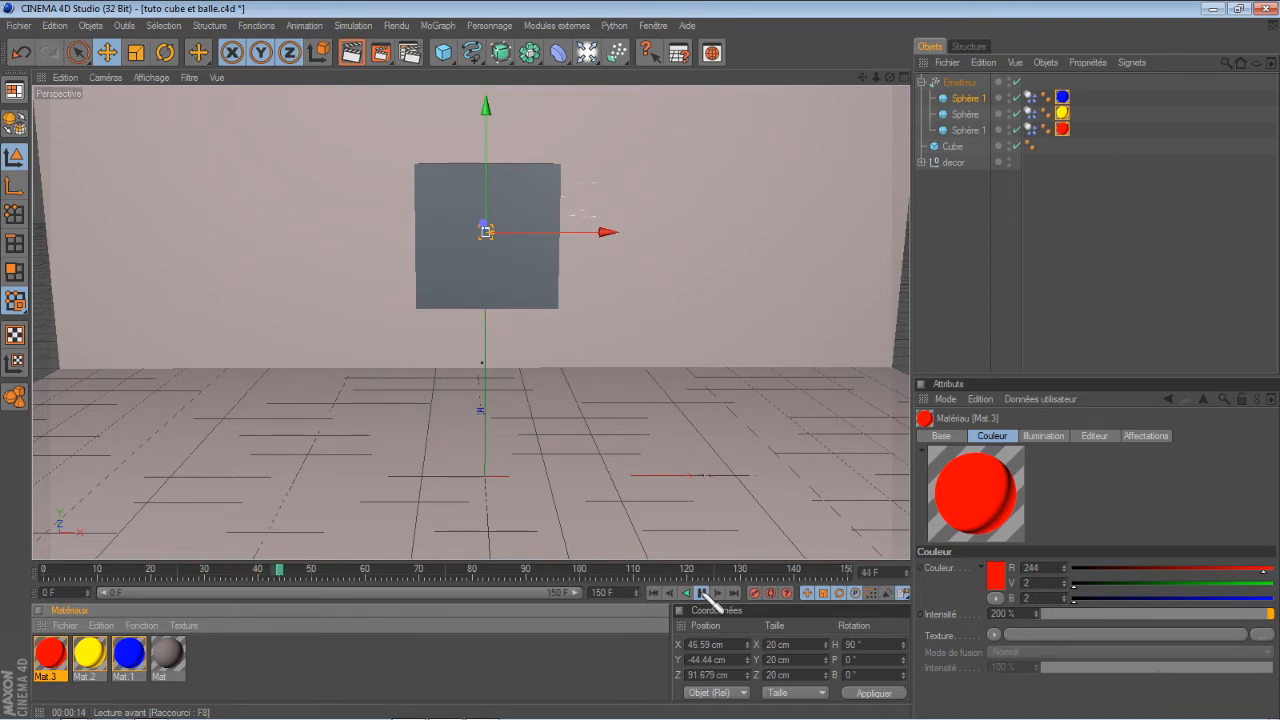
Stop the animation preview at its first frame and enable Afficher les objets for the Emetteur object's particles
left_click(703, 593)
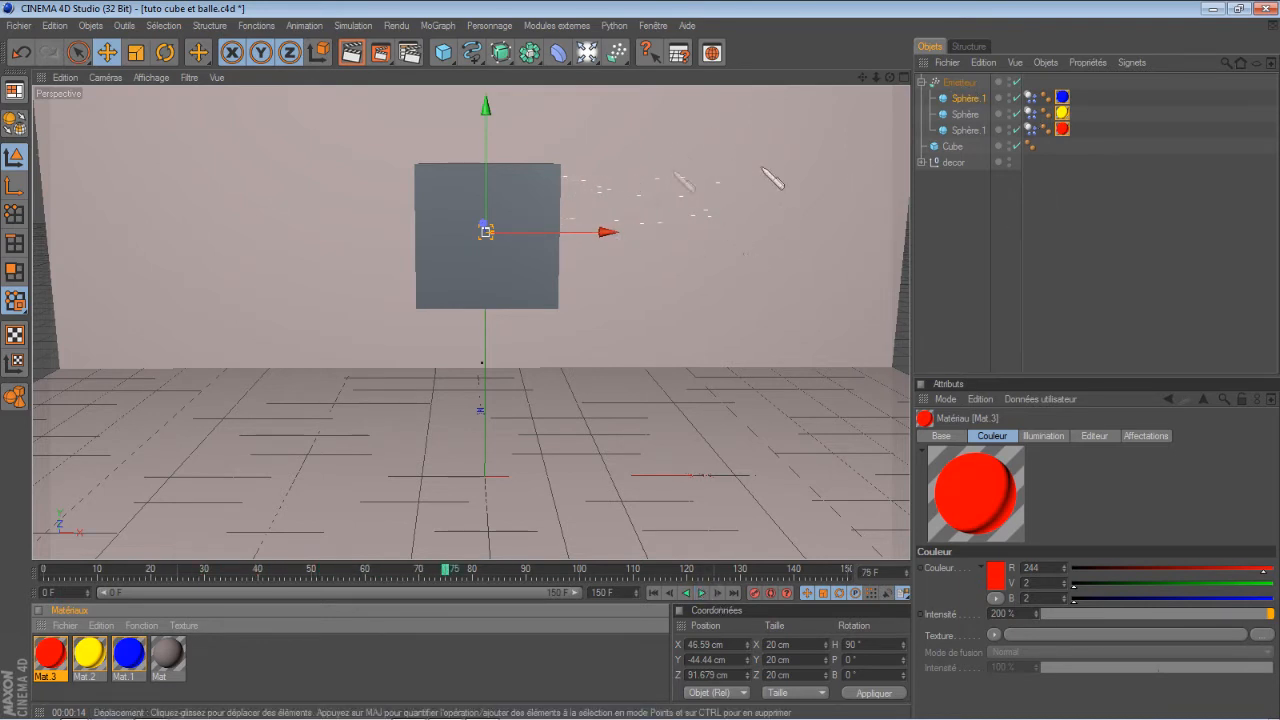
left_click(654, 593)
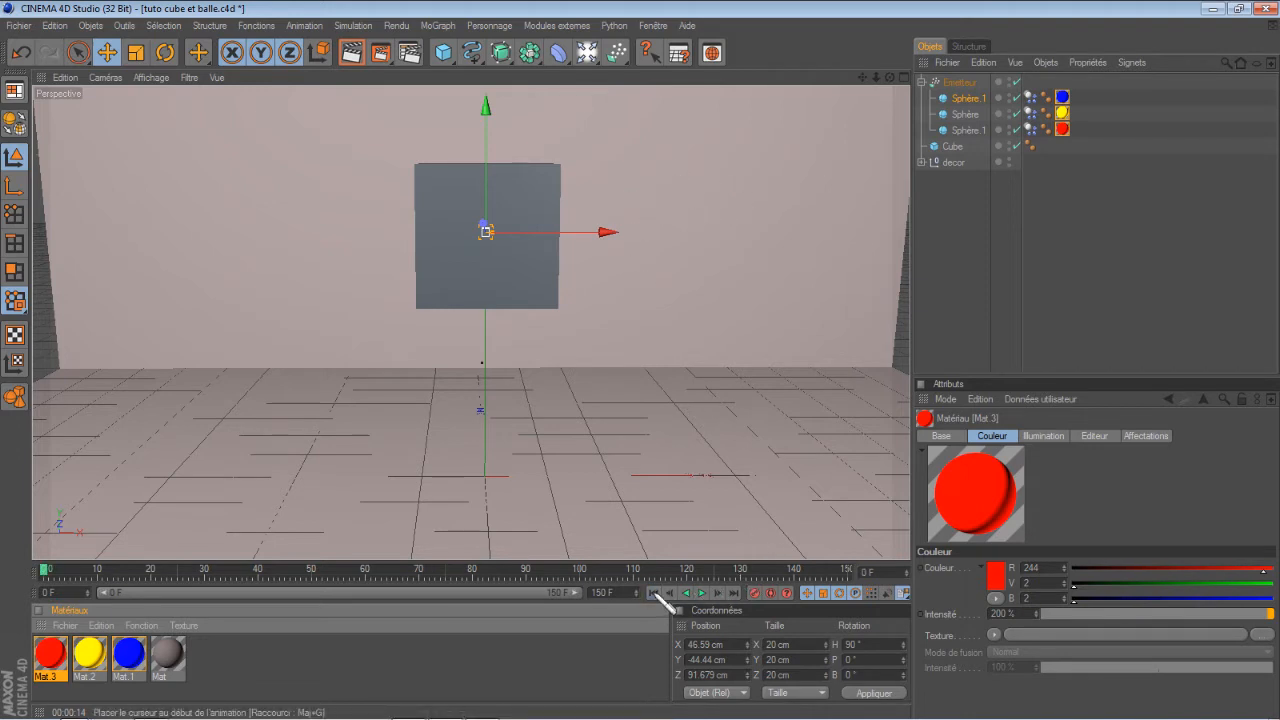
left_click(962, 84)
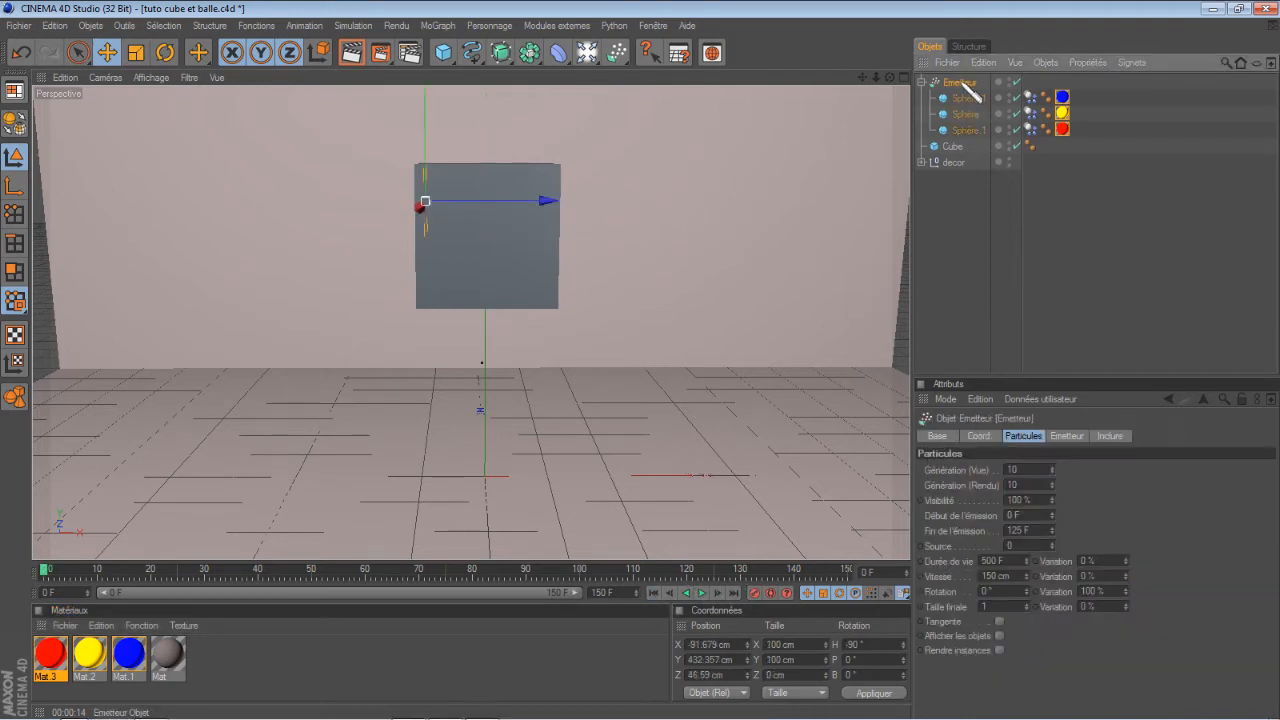
left_click(999, 636)
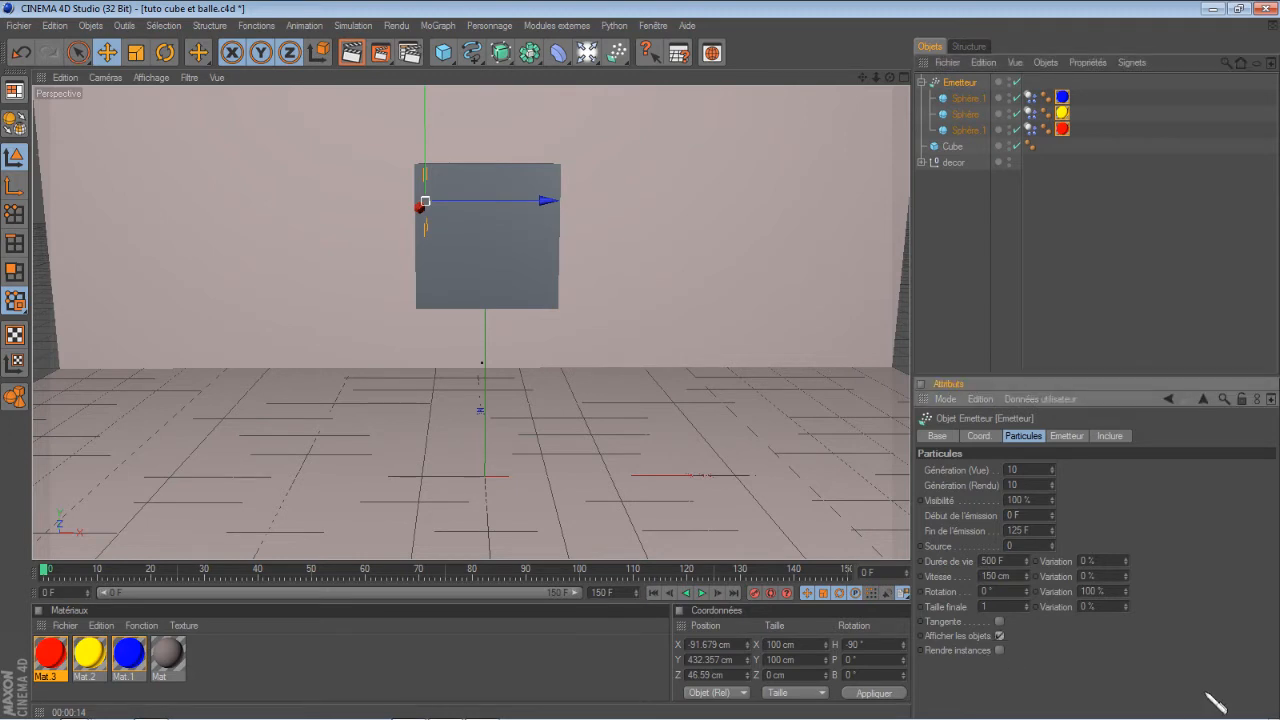
Play the animation to check the emitted coloured spheres and return to frame 0
left_click(703, 593)
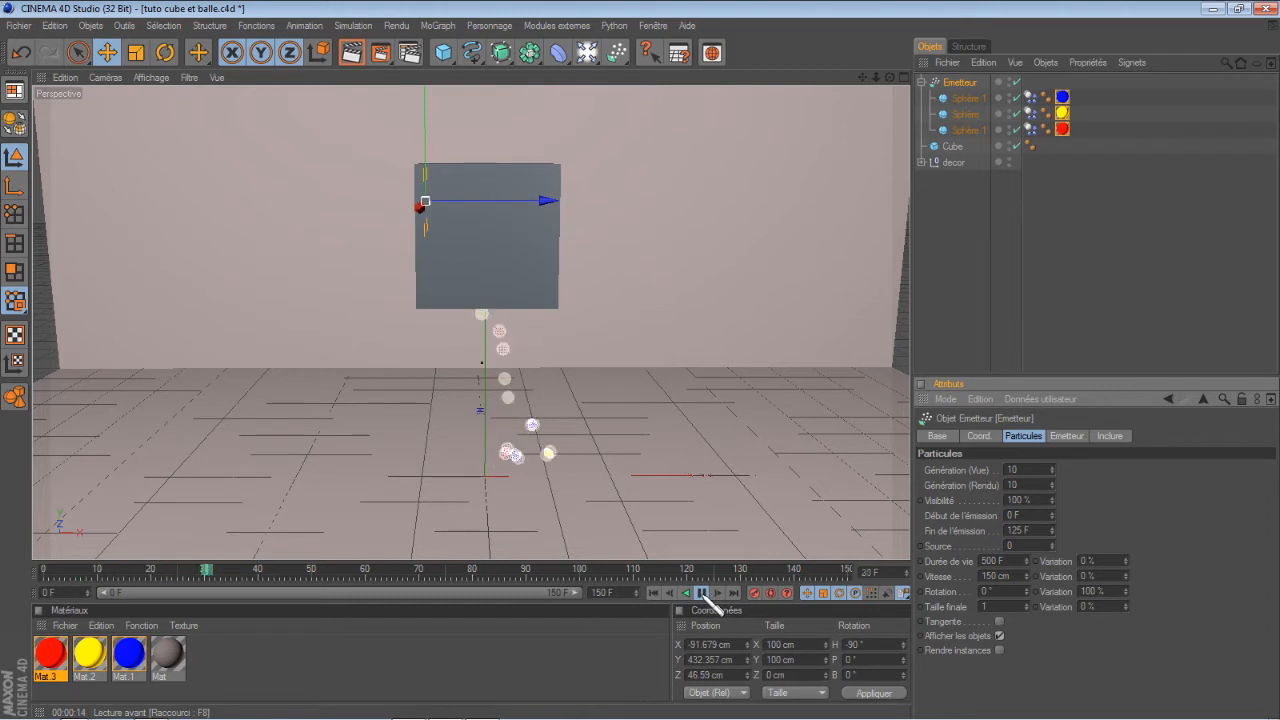
left_click(930, 301)
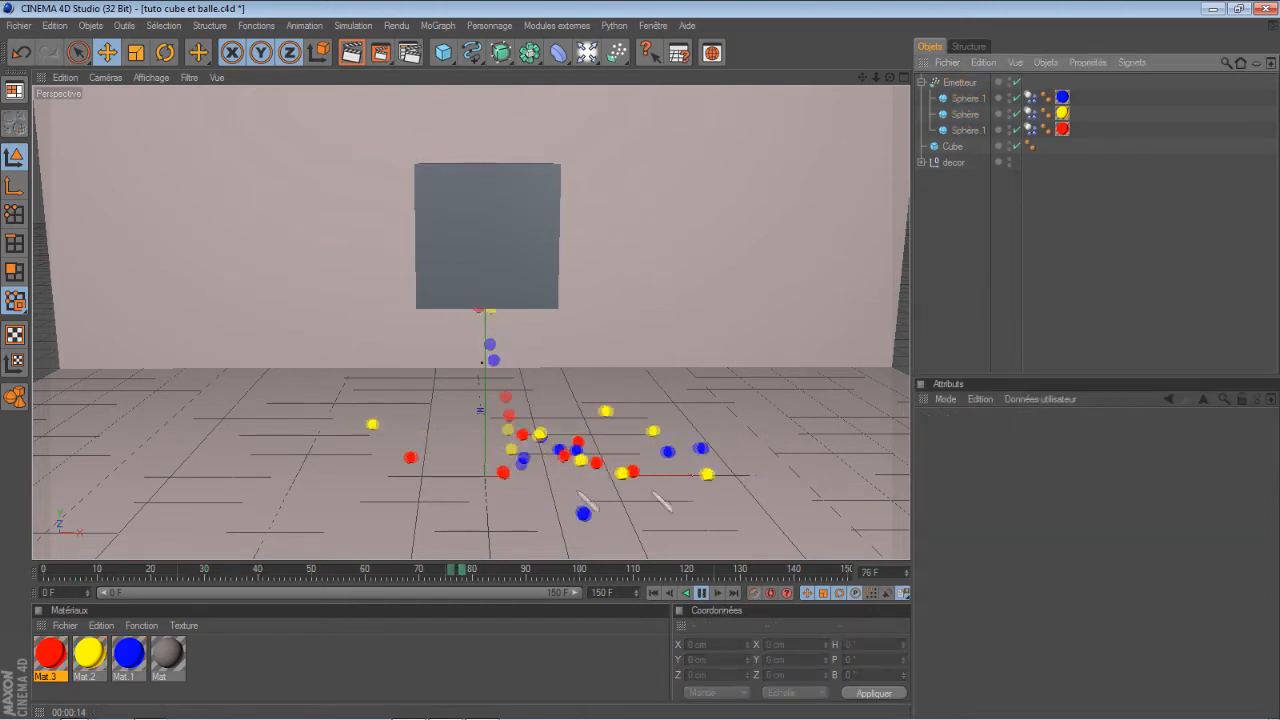
left_click(652, 593)
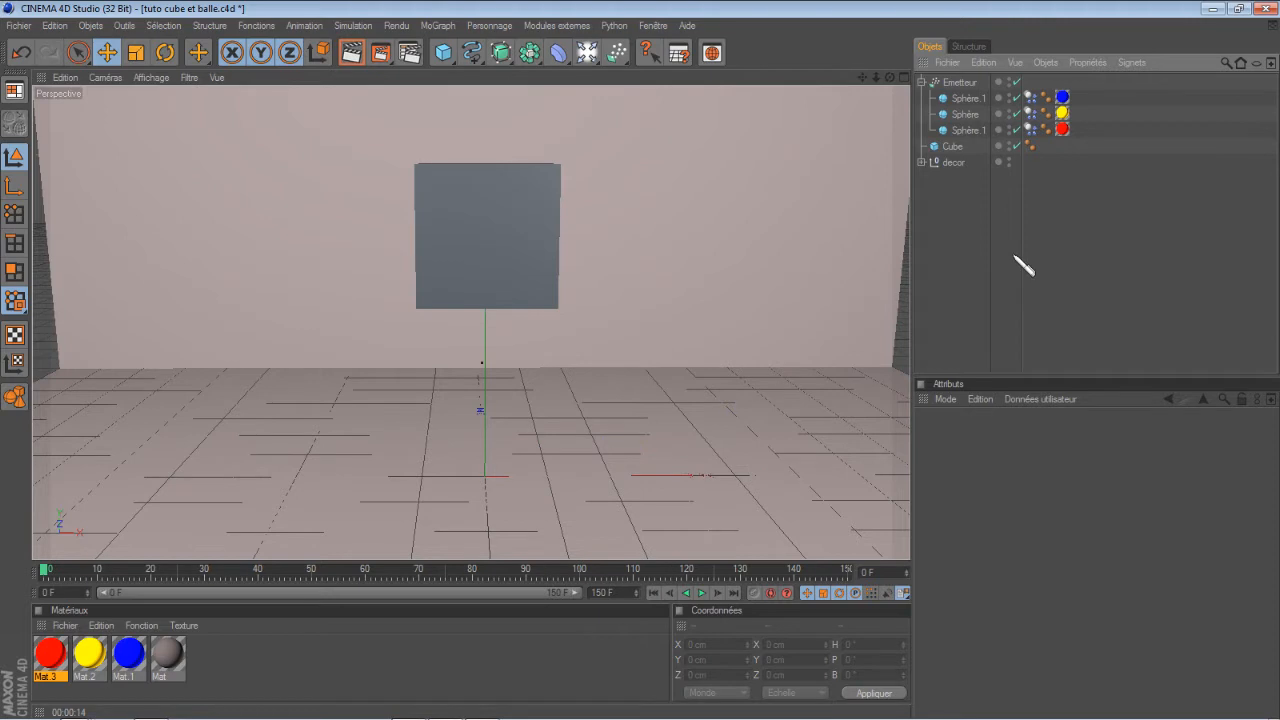
Set the emitter's Génération (Vue) and Génération (Rendu) to 40 and open its Vitesse value for editing
left_click(963, 83)
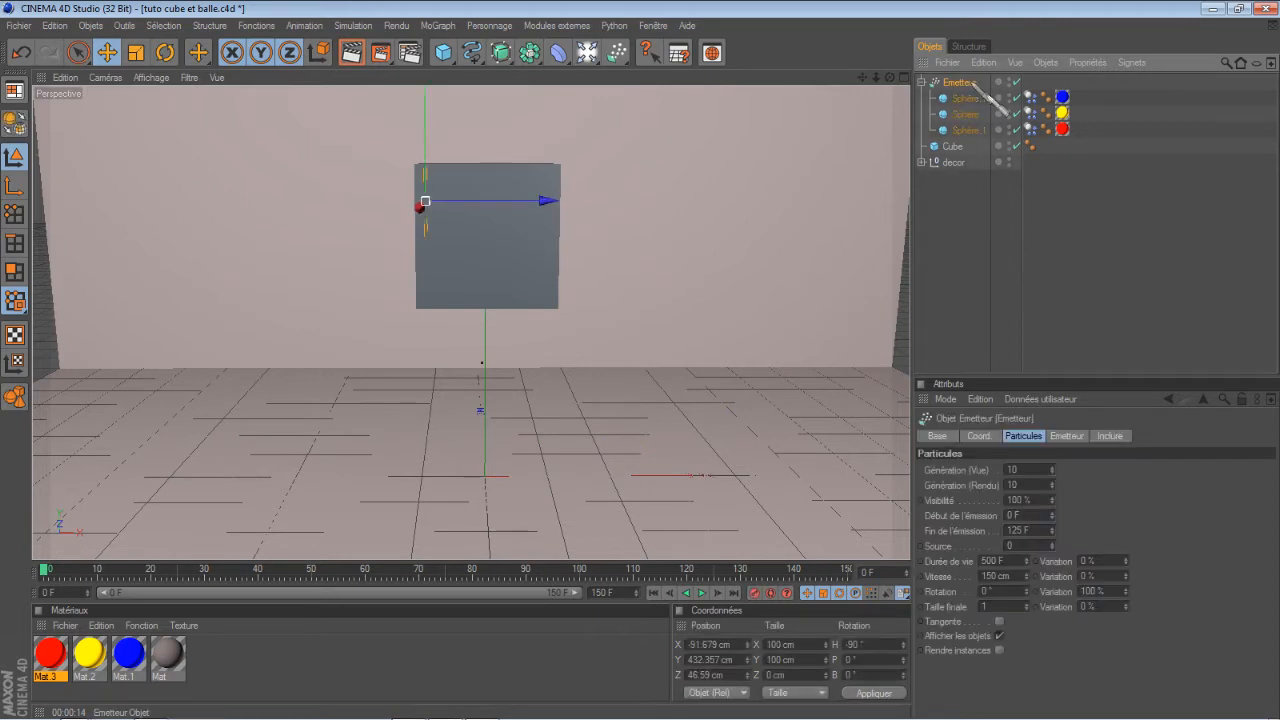
left_click(1025, 470)
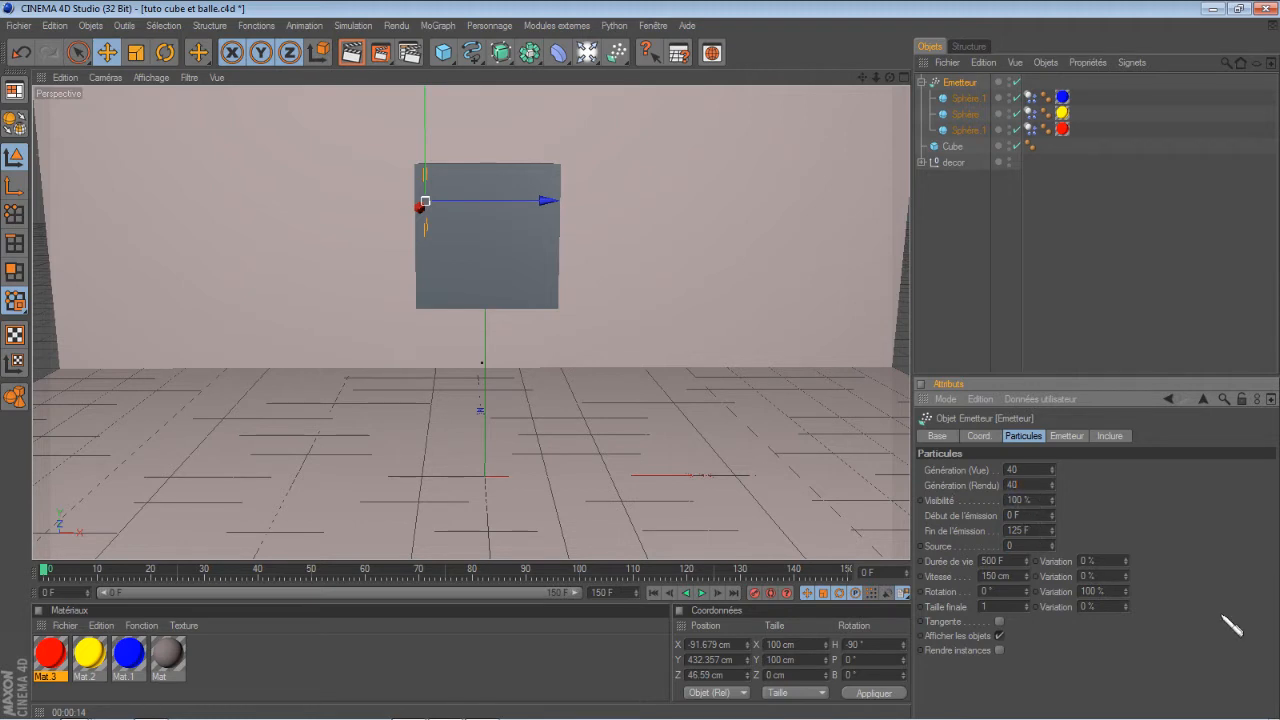
left_click(1003, 577)
left_click(965, 293)
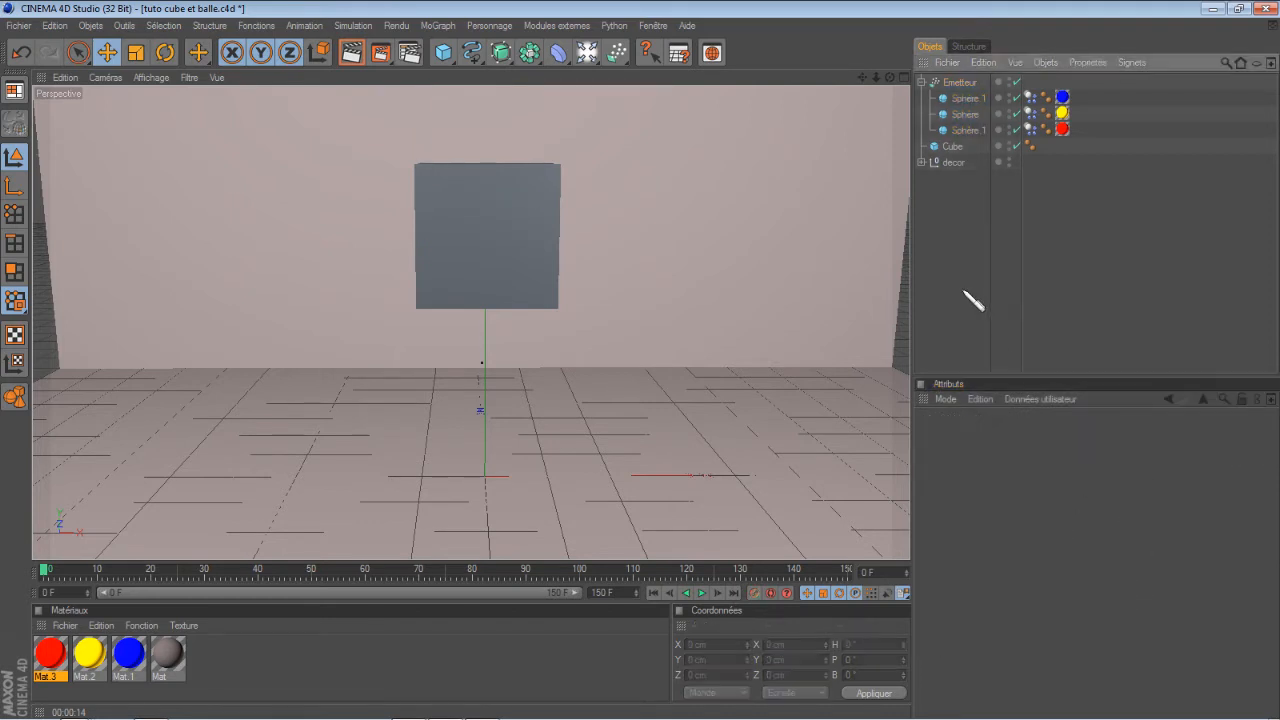
Enable Séparer les surfaces on the cube and make the cube editable
left_click(921, 82)
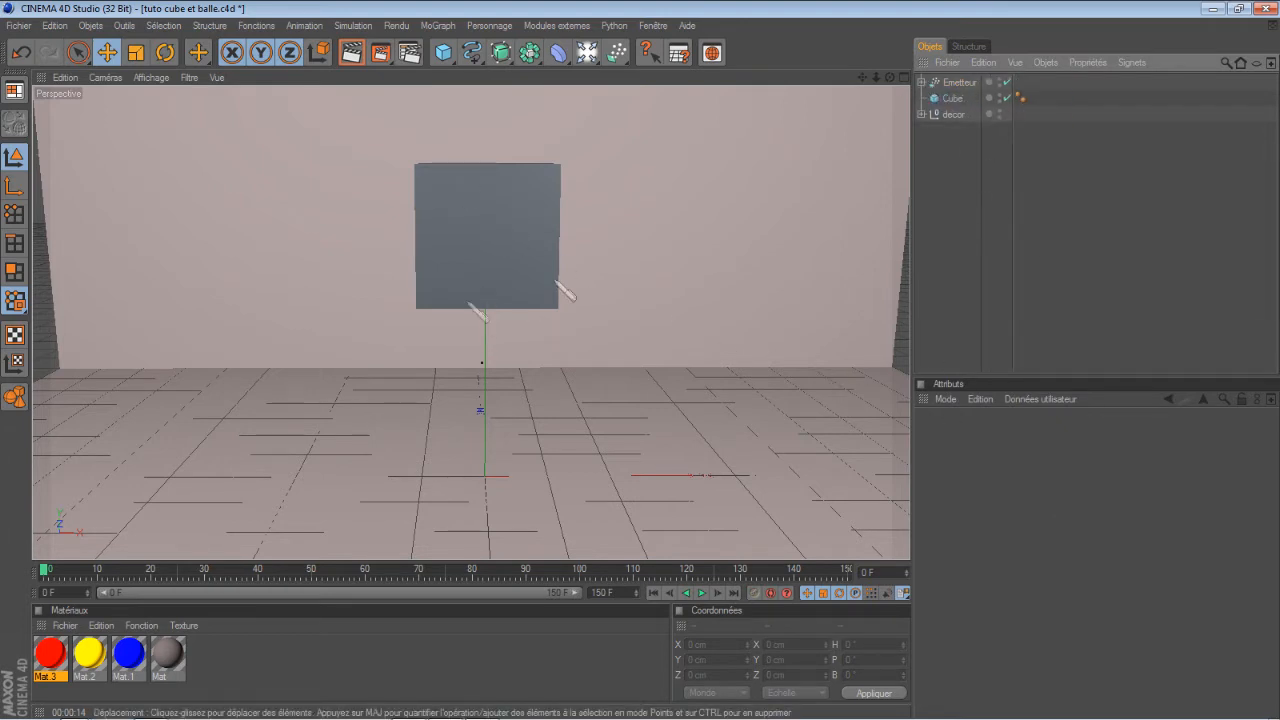
left_click(952, 98)
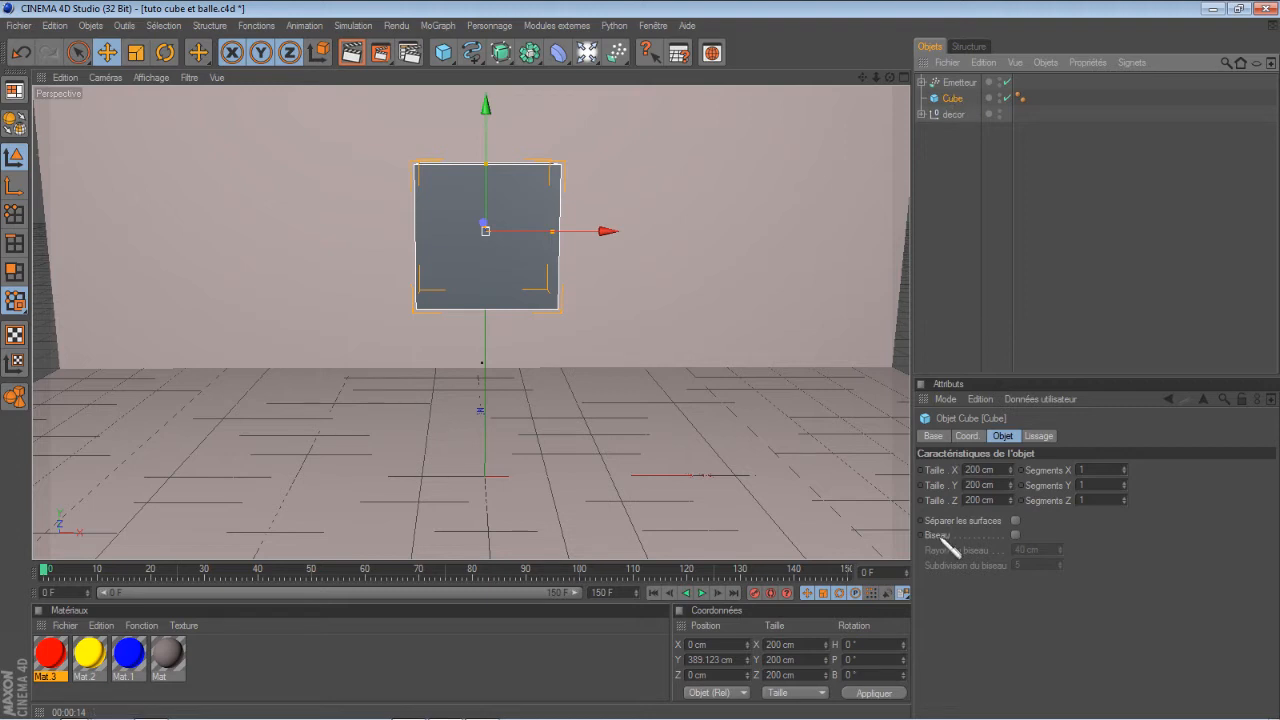
left_click(1015, 520)
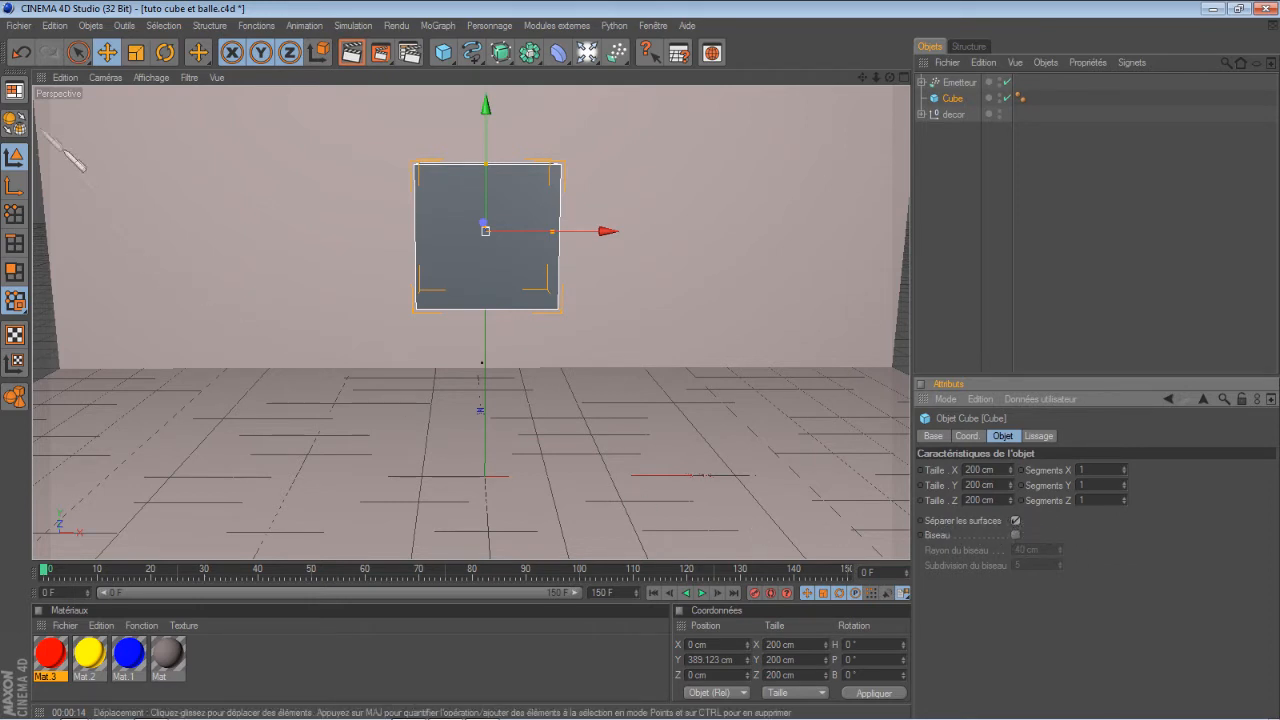
left_click(22, 124)
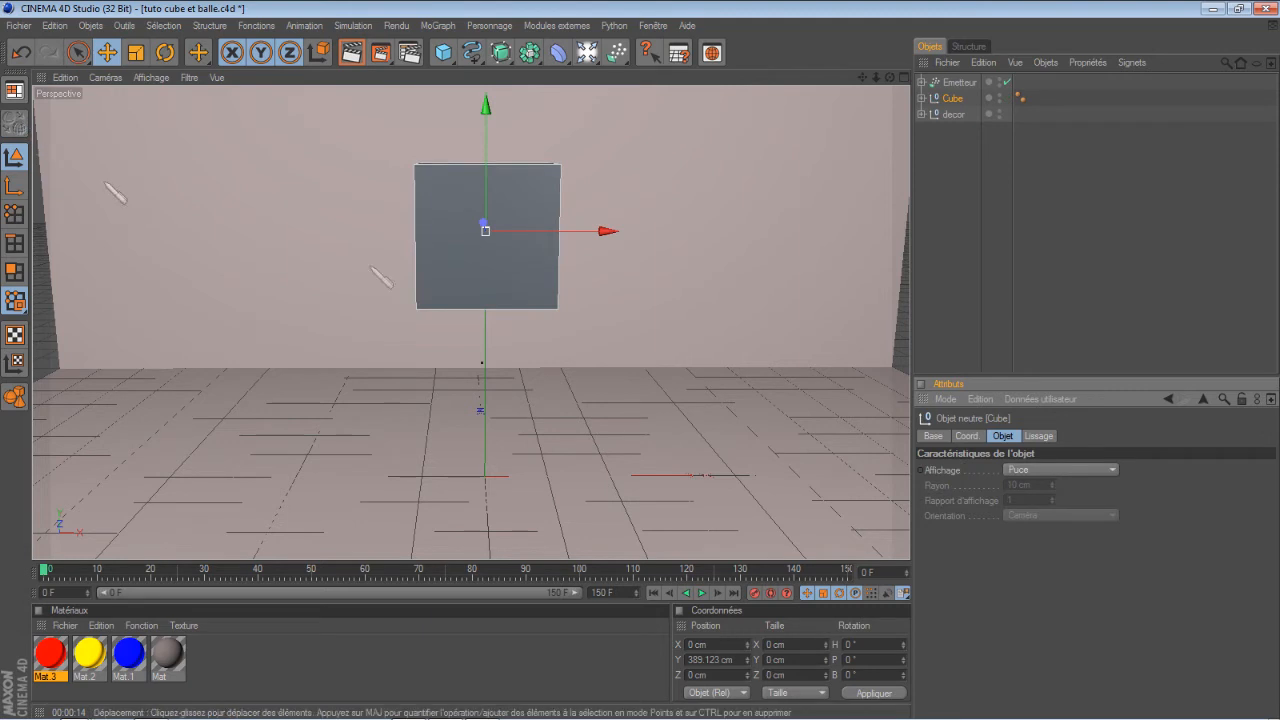
Expand the Cube's hierarchy and check Face 1 to Face 6 to identify which one is the underside
left_click(922, 98)
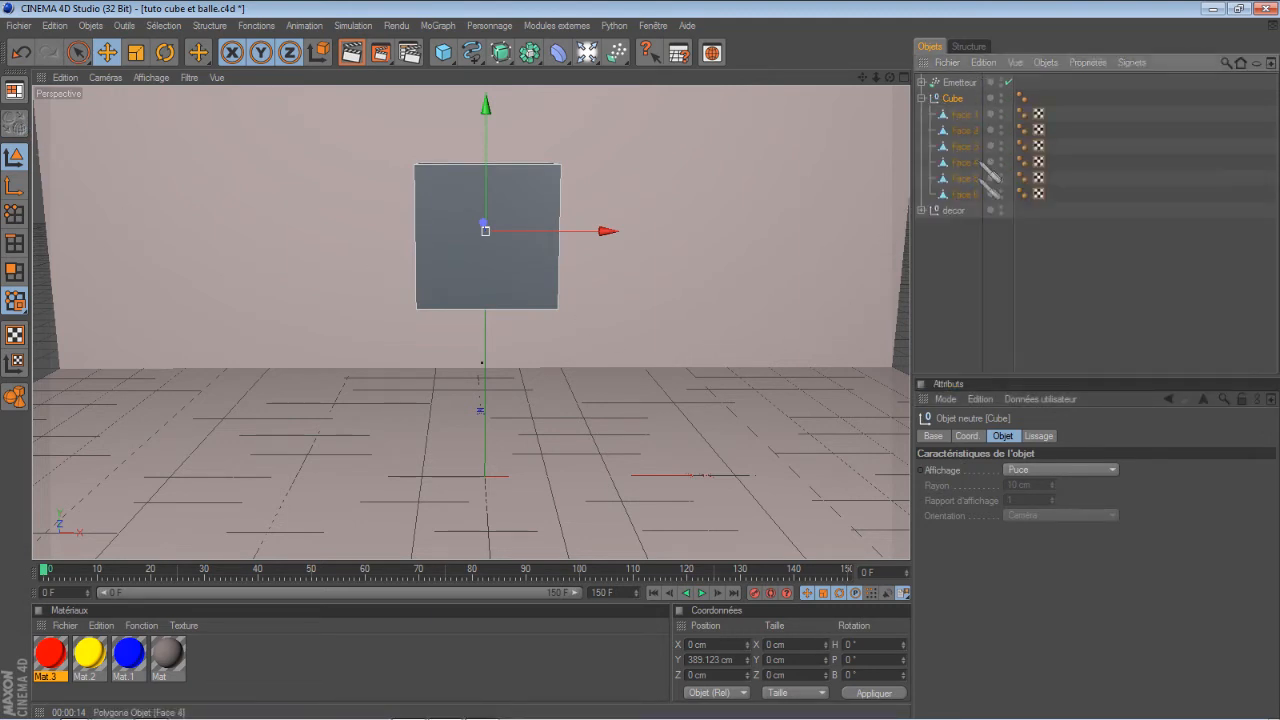
left_click(966, 258)
left_click(964, 116)
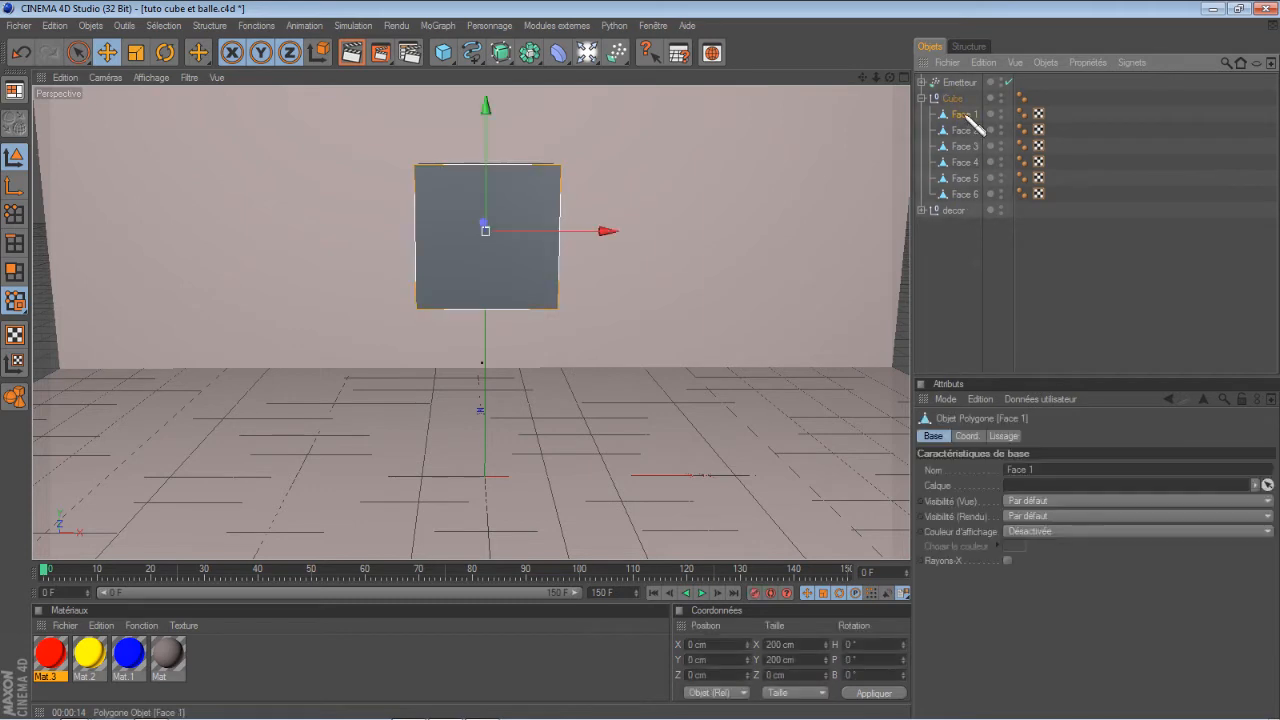
left_click(972, 131)
left_click(962, 147)
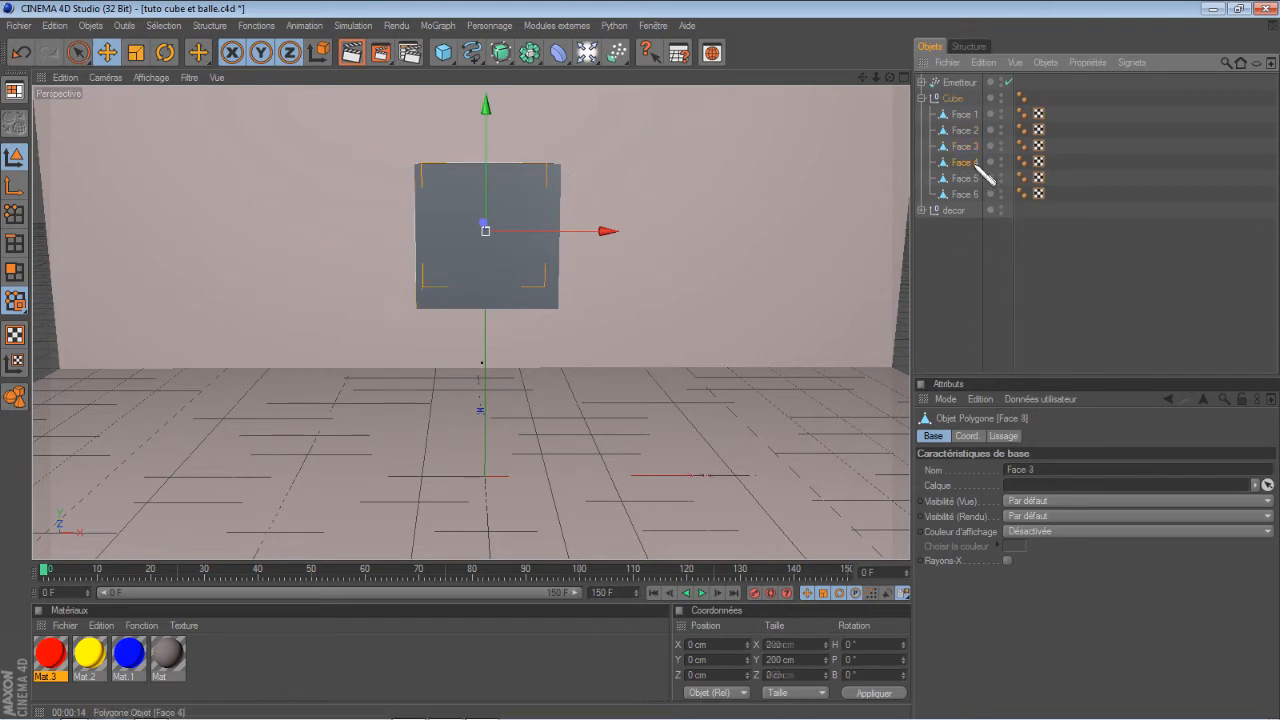
left_click(964, 179)
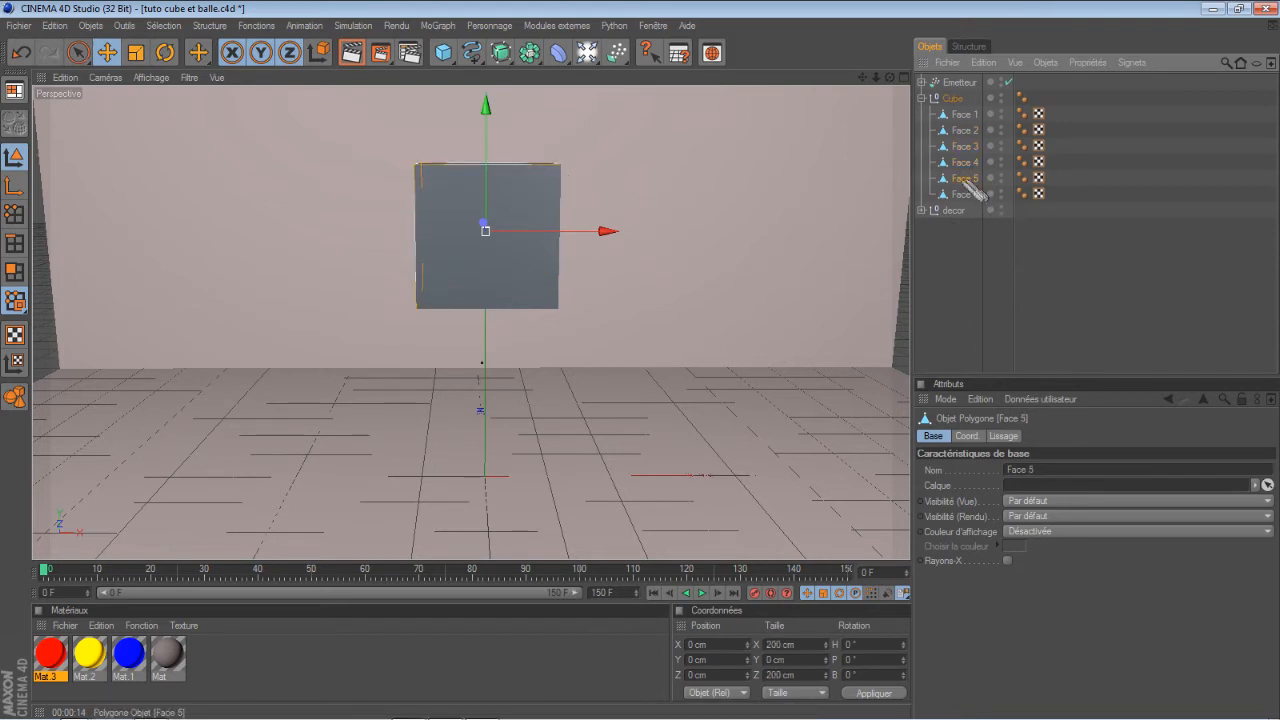
left_click(965, 195)
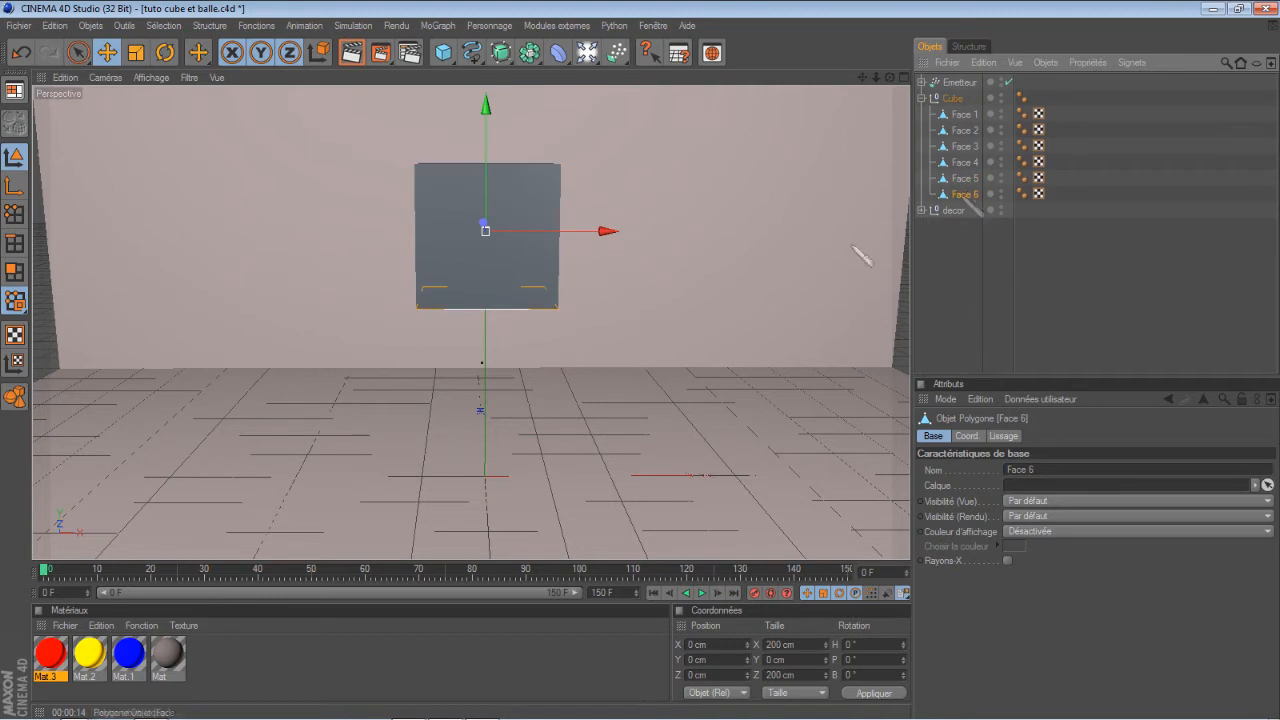
left_click(941, 274)
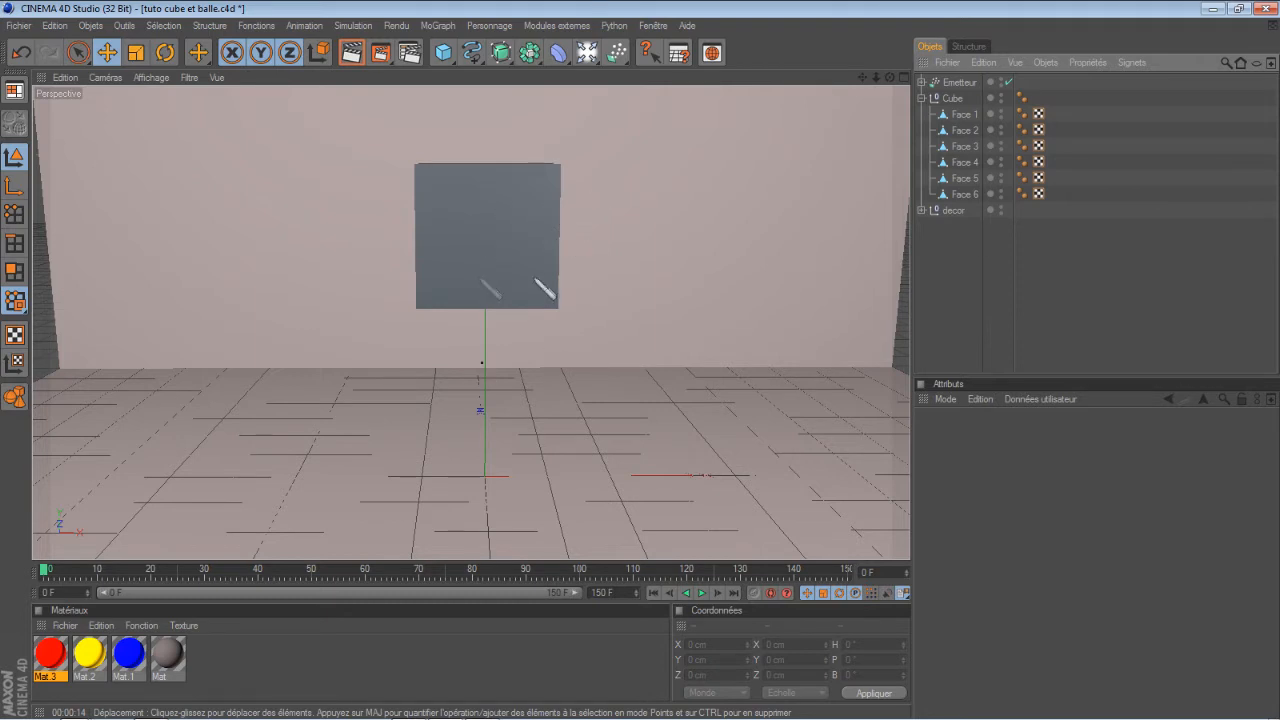
Select the side edge of Face 6 that serves as the hinge on the cube's underside, in edge mode
left_click(962, 196)
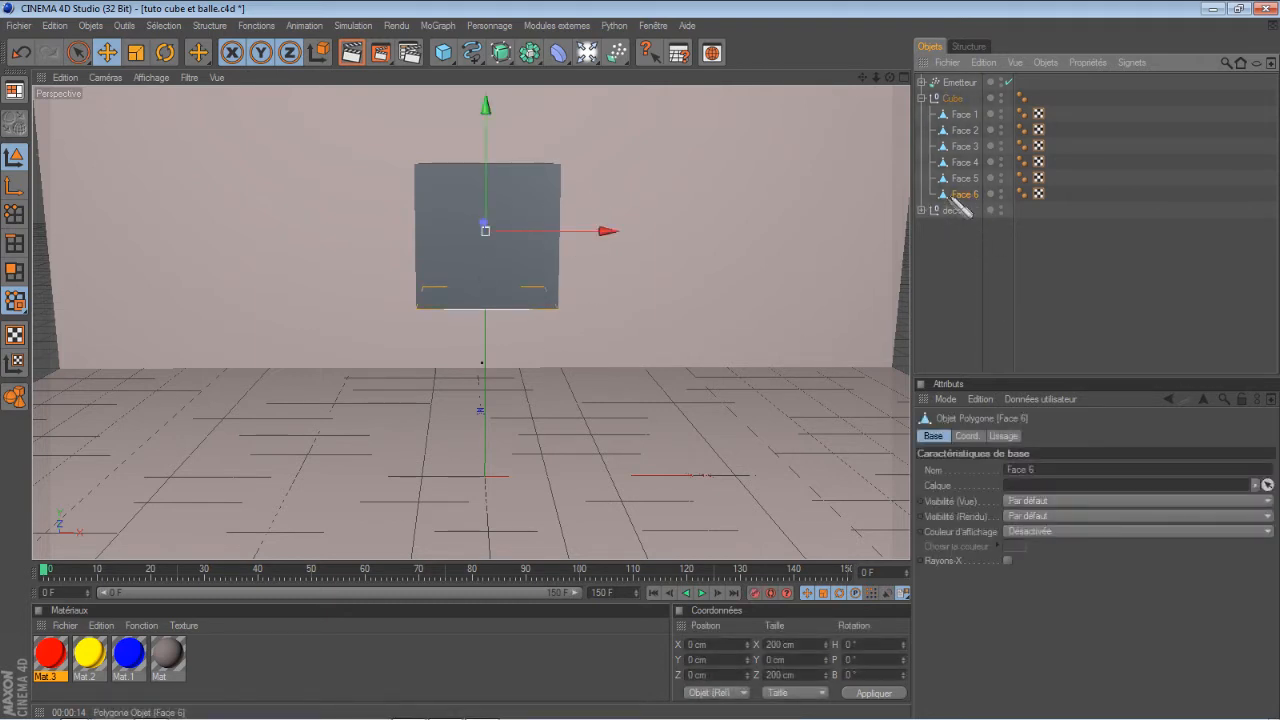
left_click(14, 243)
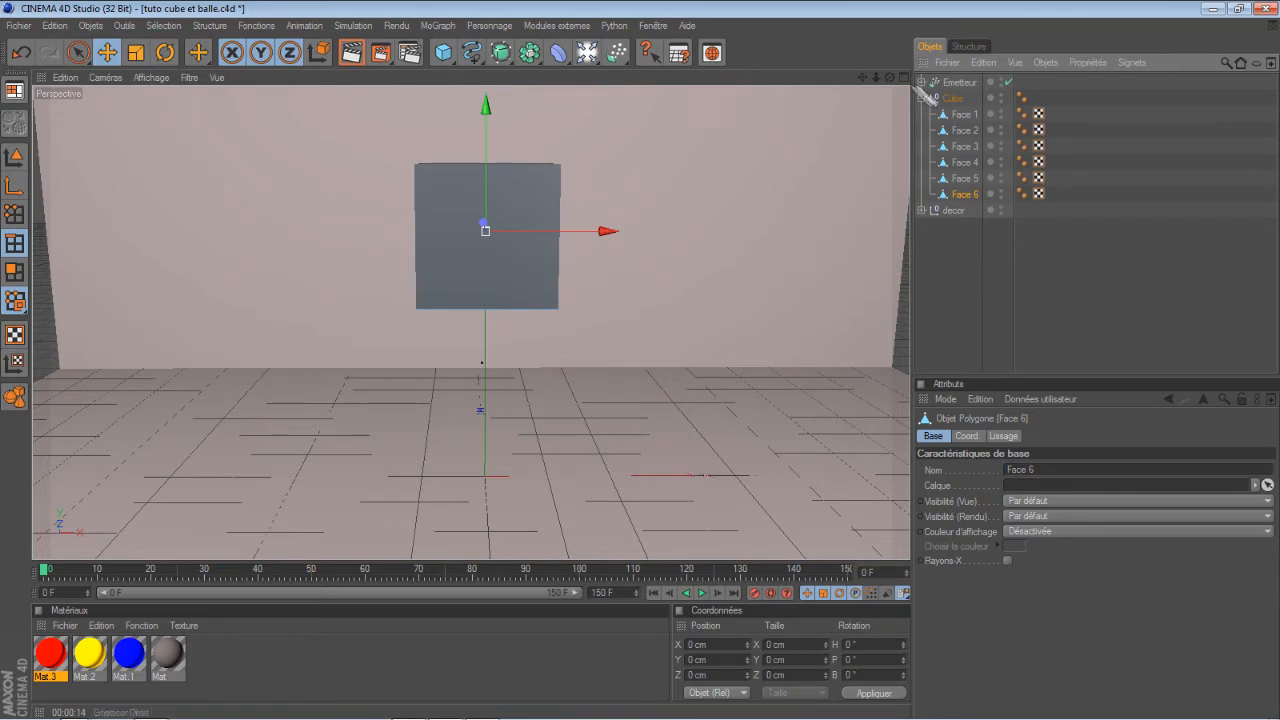
left_click_drag(890, 77, 609, 354)
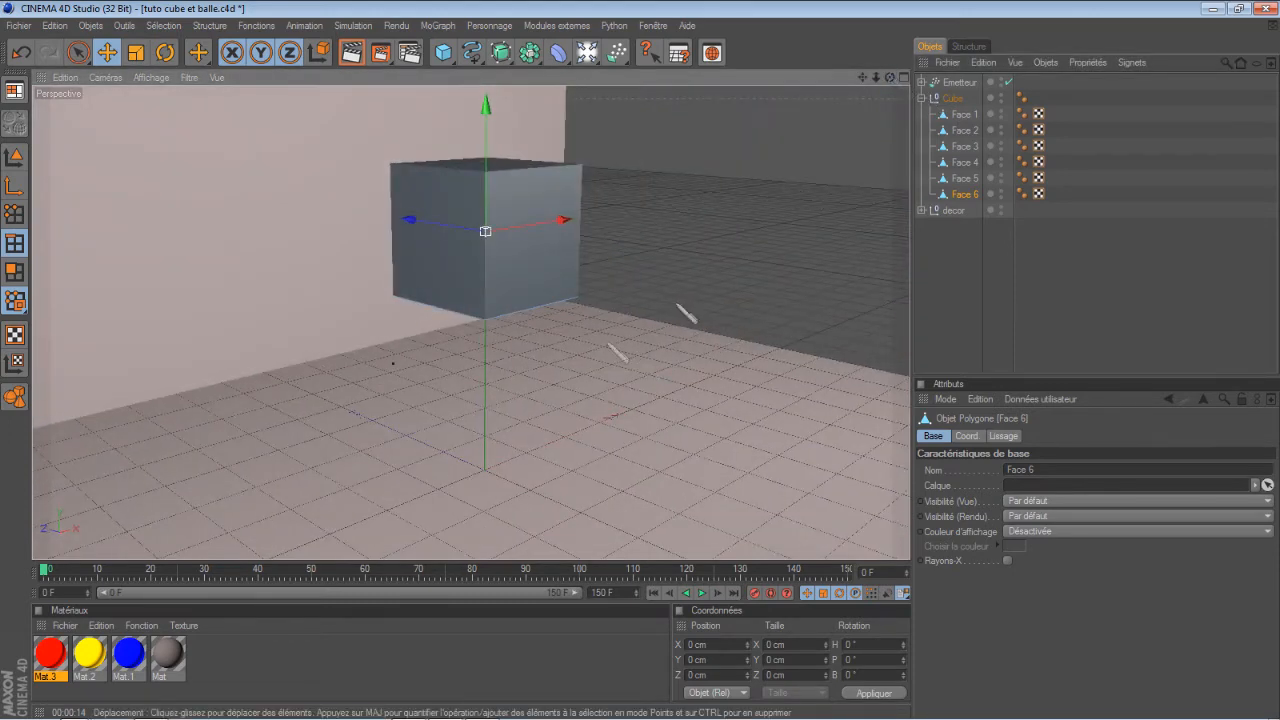
left_click(450, 312)
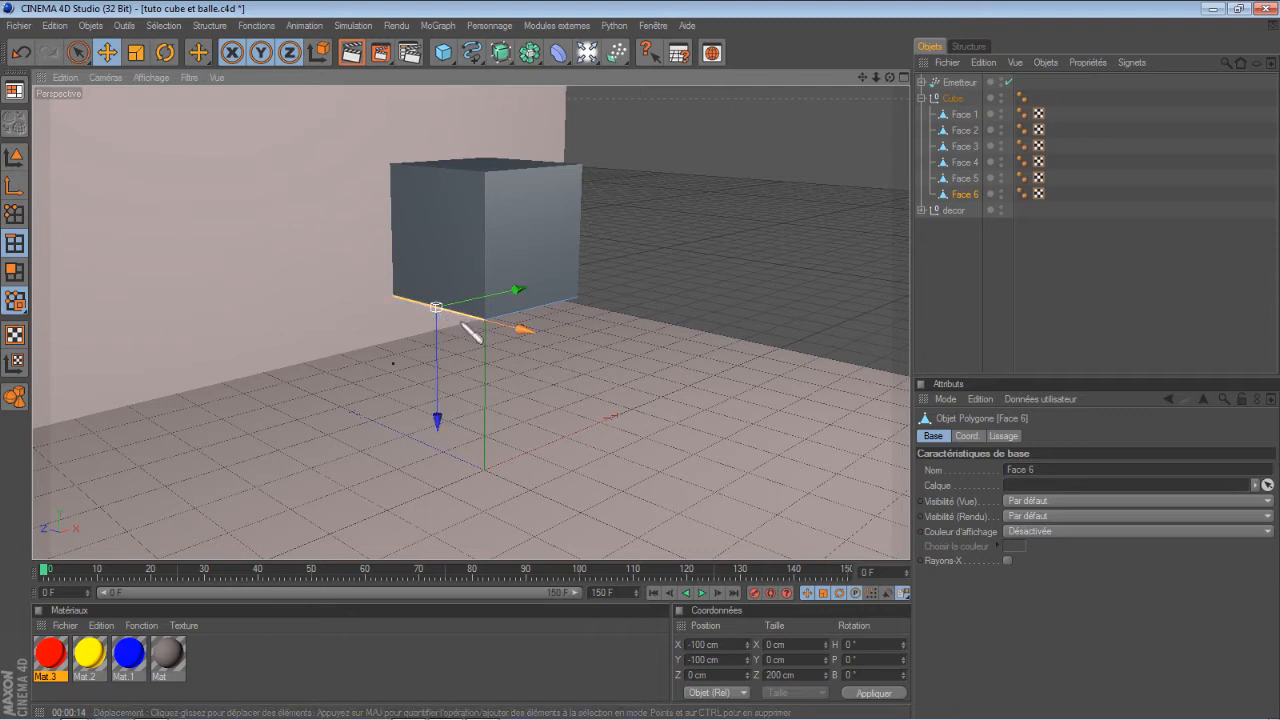
Move Face 6's axis onto the selected edge using Centre des axes with Centre set to Arêtes sélectionnées
left_click(211, 25)
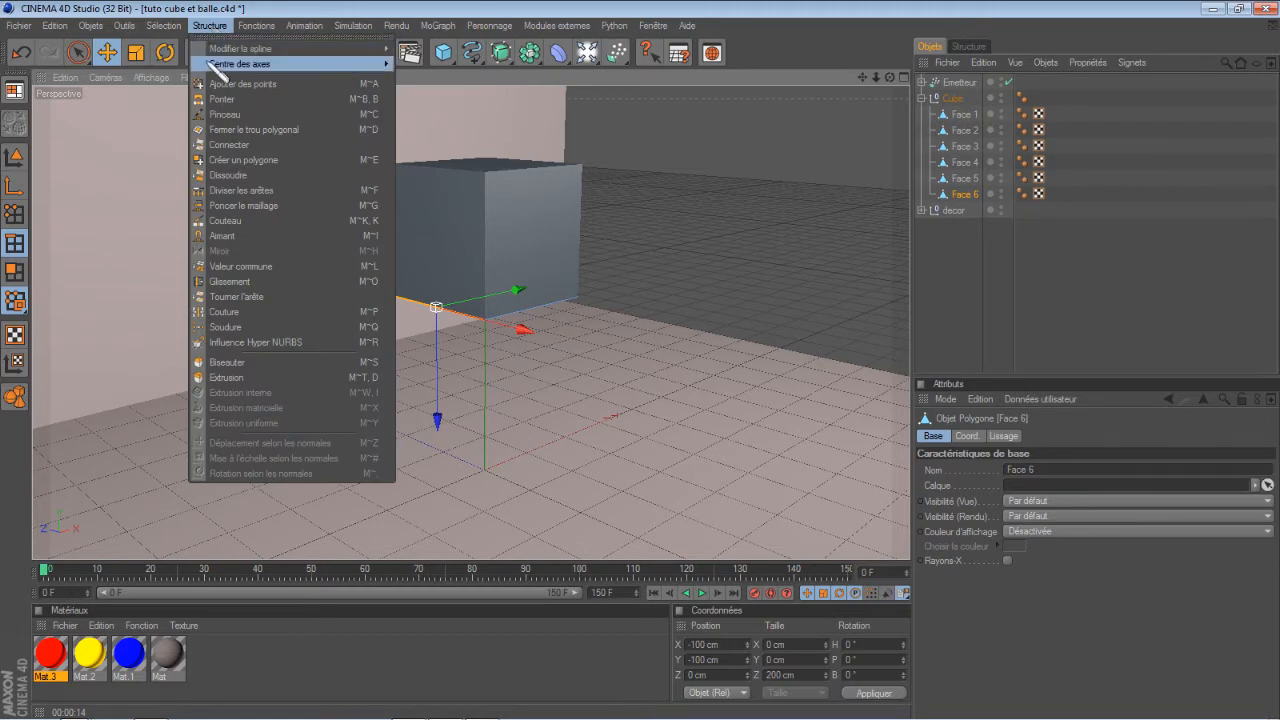
mouse_move(212, 64)
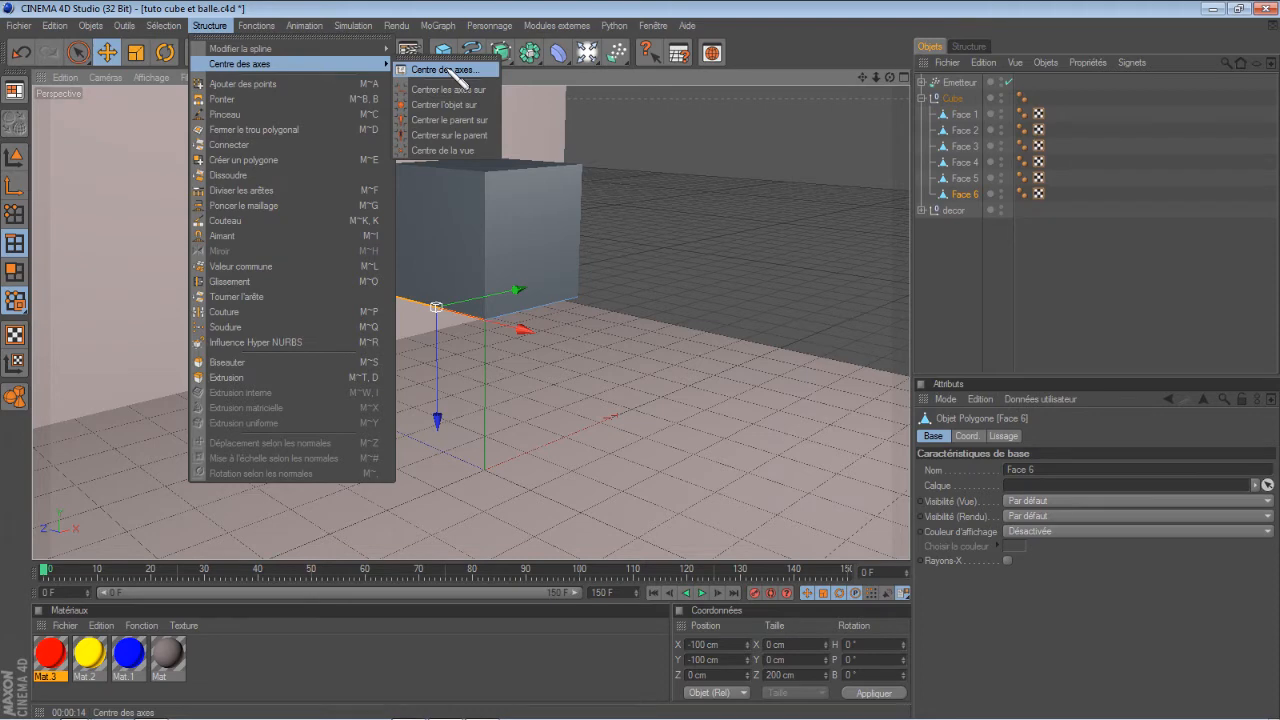
left_click(455, 72)
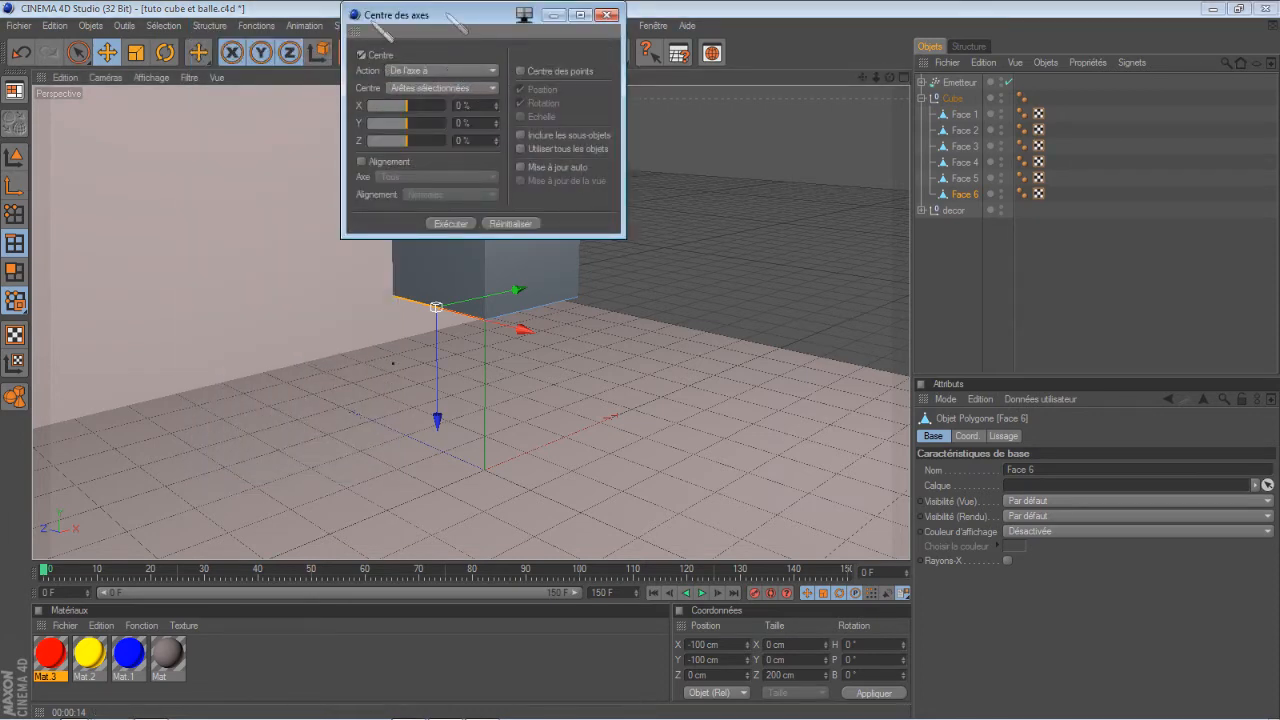
left_click(494, 89)
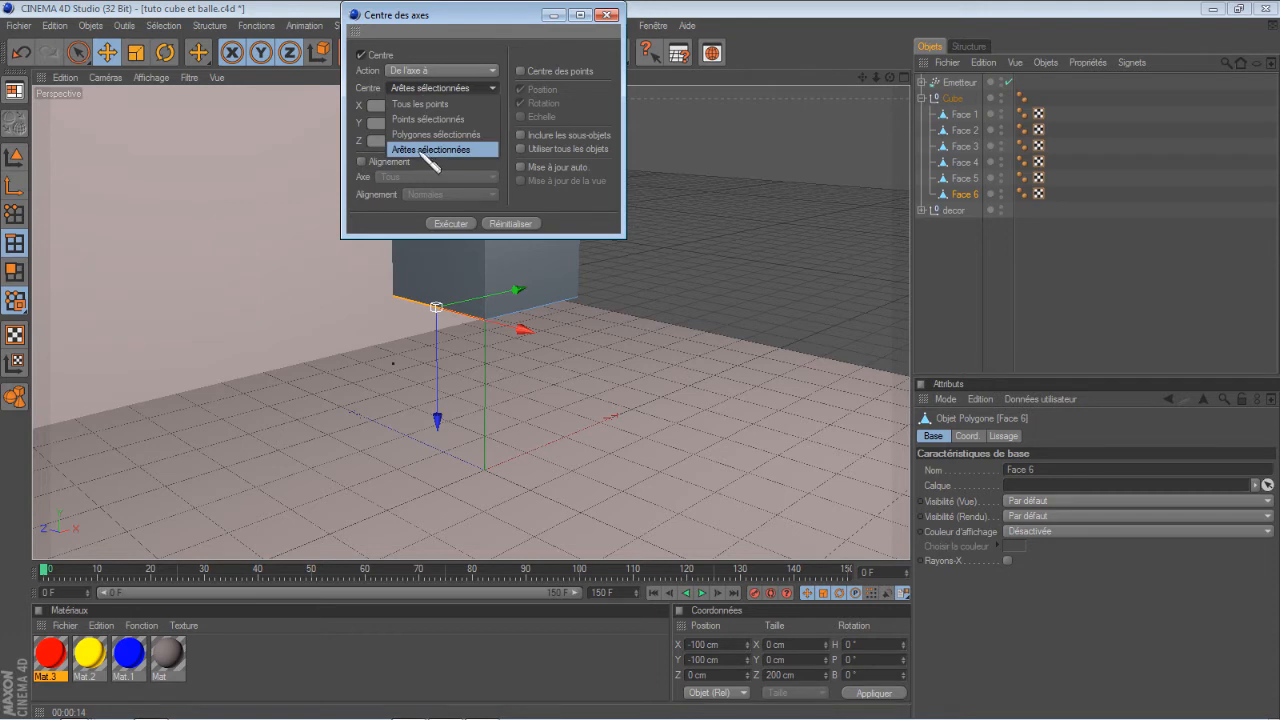
left_click(480, 150)
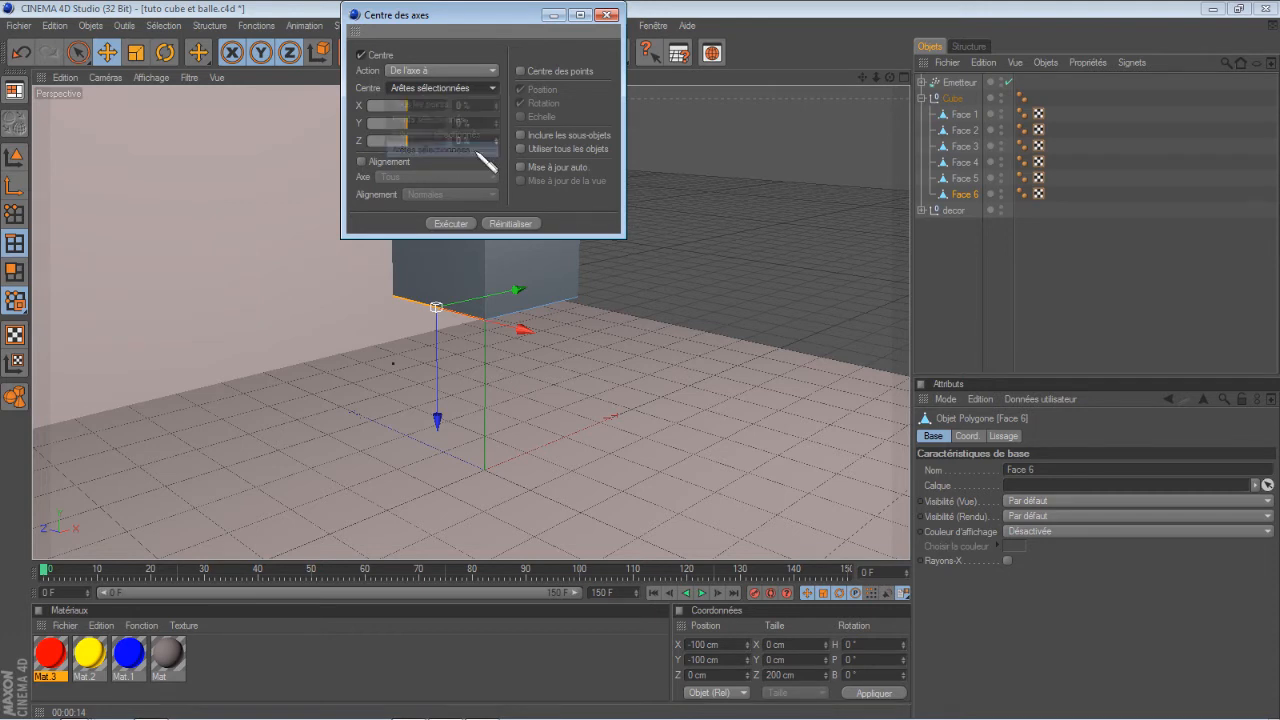
left_click(466, 227)
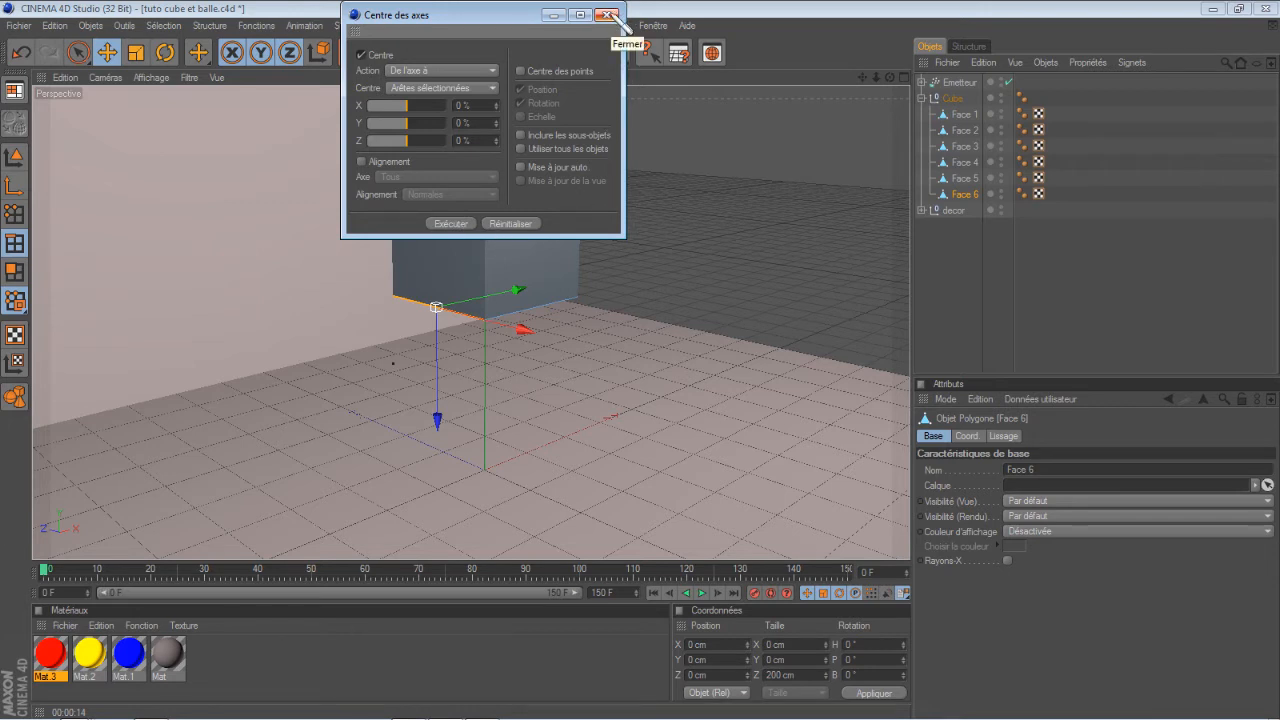
left_click(609, 15)
Return to model mode and record a keyframe of Face 6 in its closed position at frame 125
left_click_drag(890, 78, 645, 365)
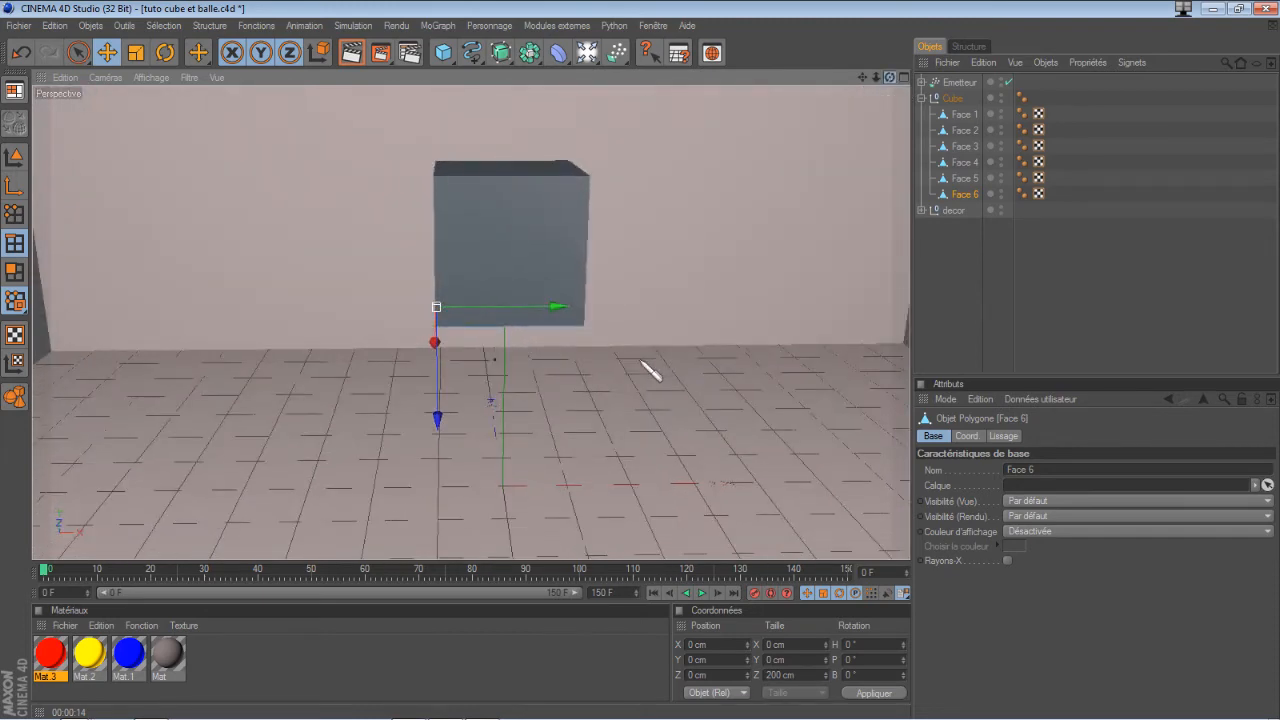
scroll(840, 125, "down", 3)
left_click_drag(889, 78, 651, 369)
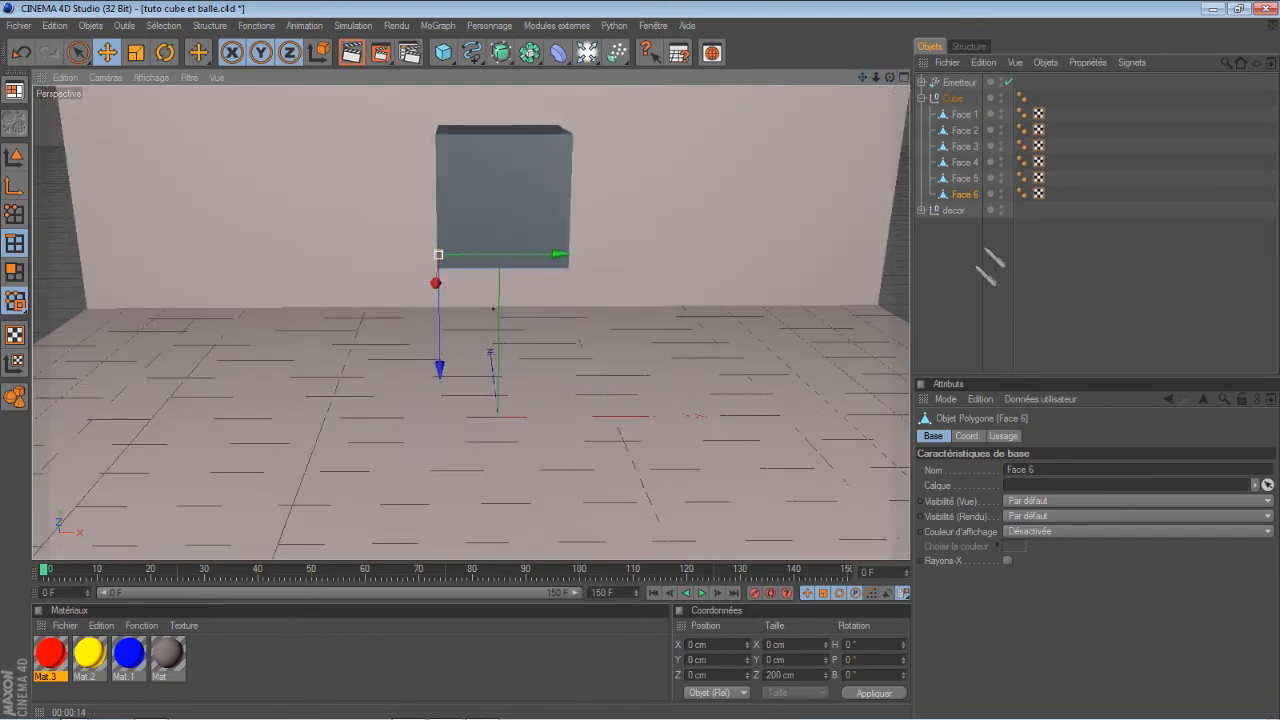
left_click(940, 320)
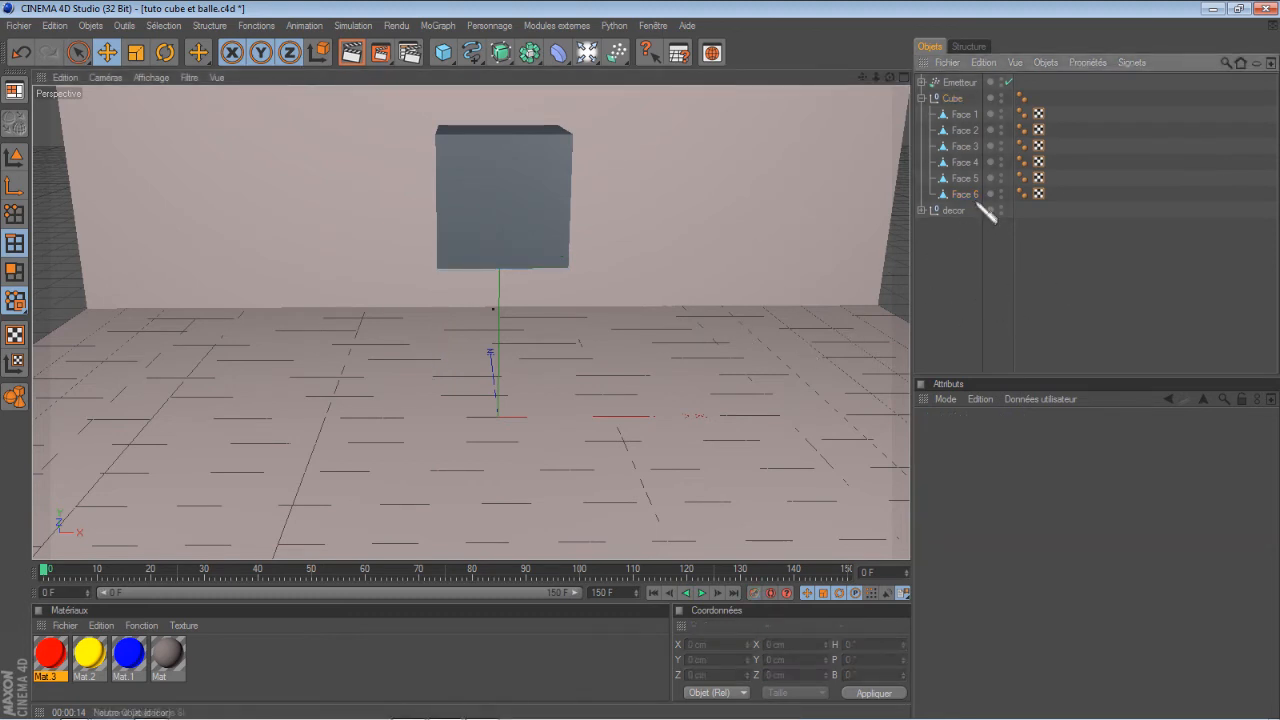
left_click(15, 157)
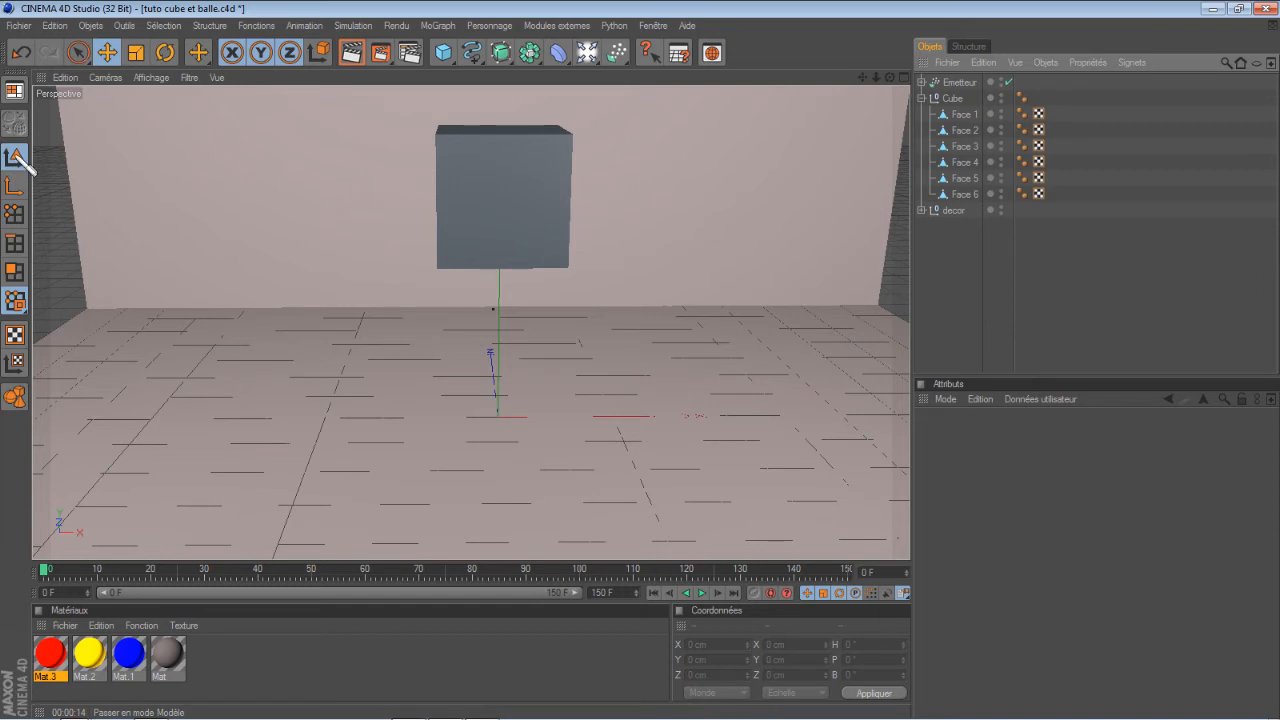
left_click(984, 197)
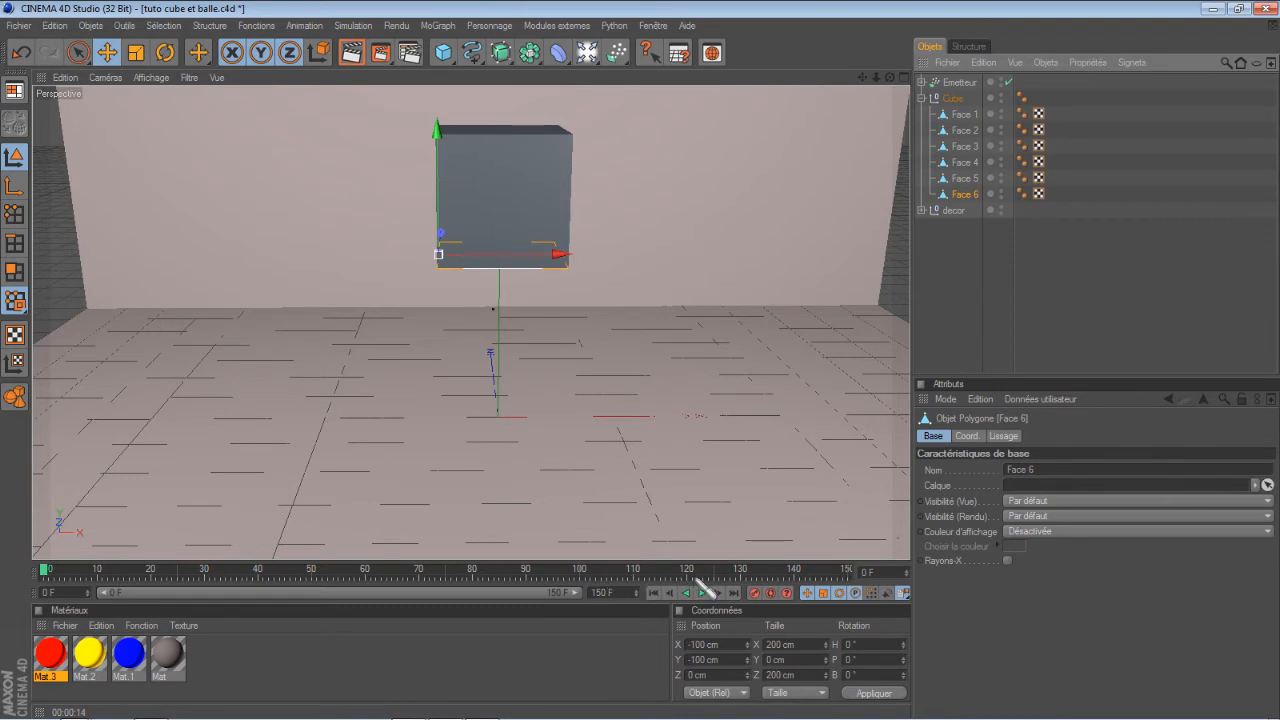
left_click_drag(44, 570, 710, 575)
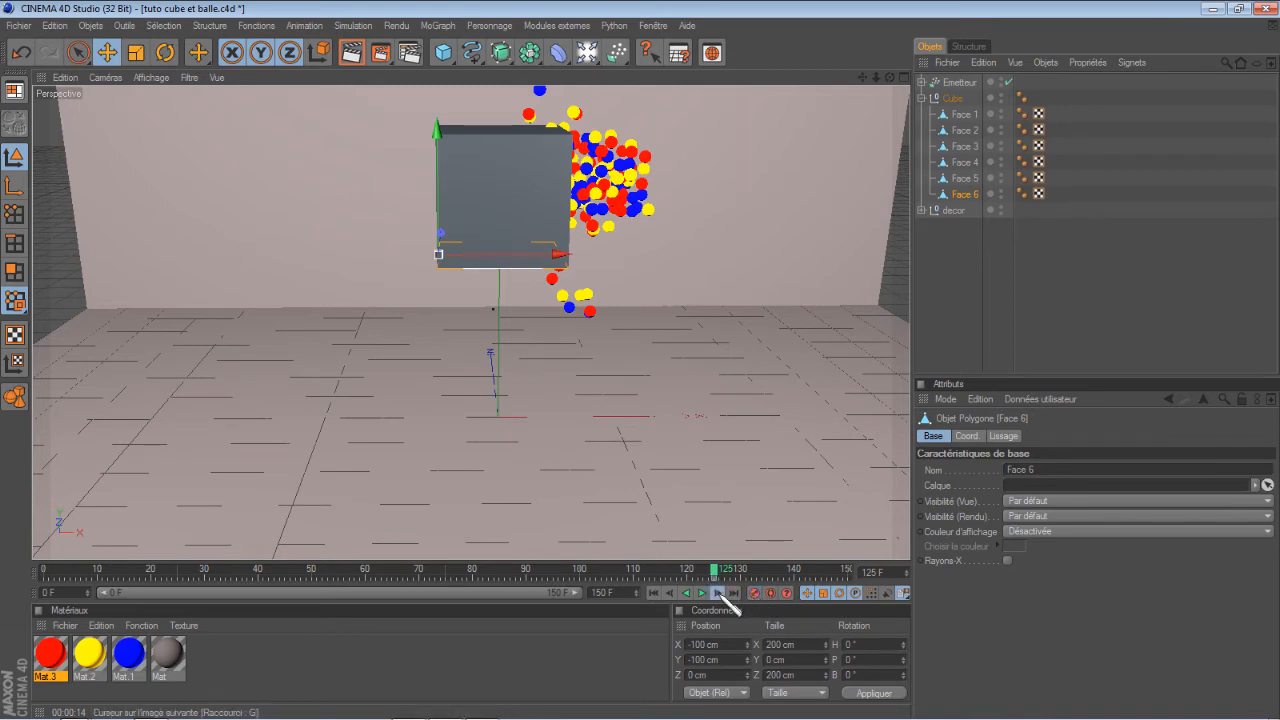
At frame 126, rotate Face 6 downward about its hinge edge to about 89.6° bank and record a keyframe
left_click(718, 593)
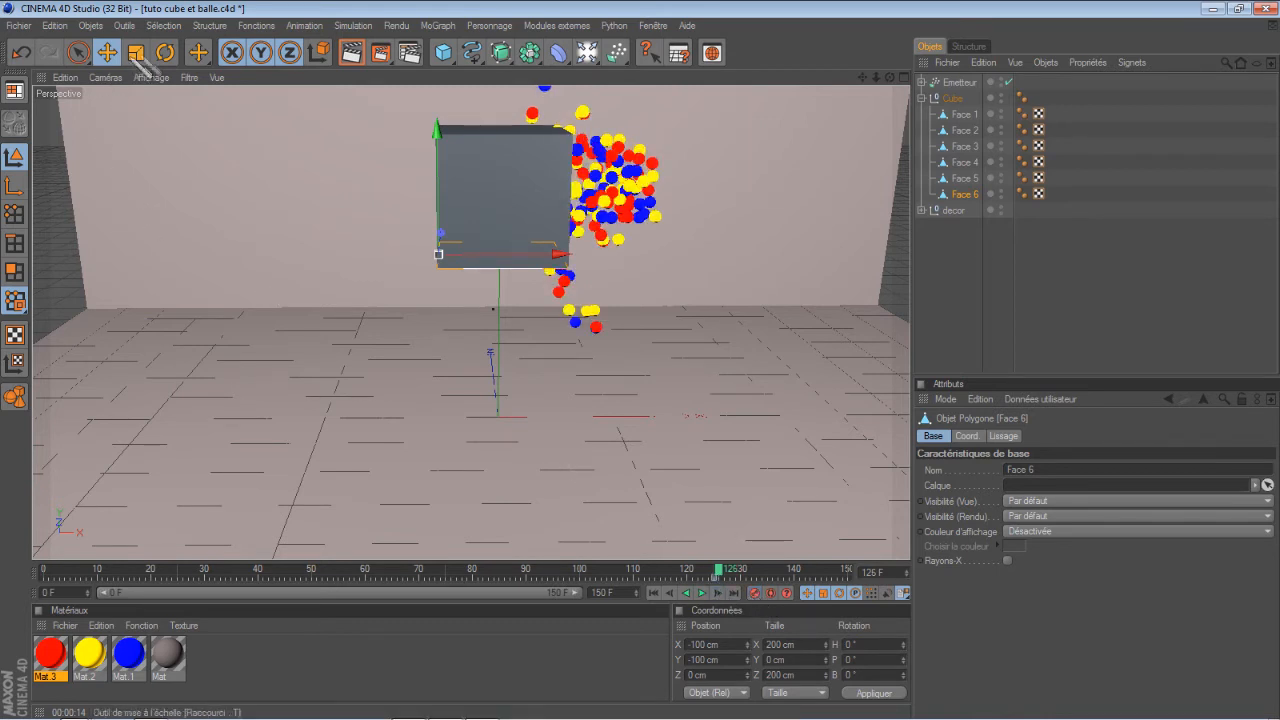
left_click(165, 53)
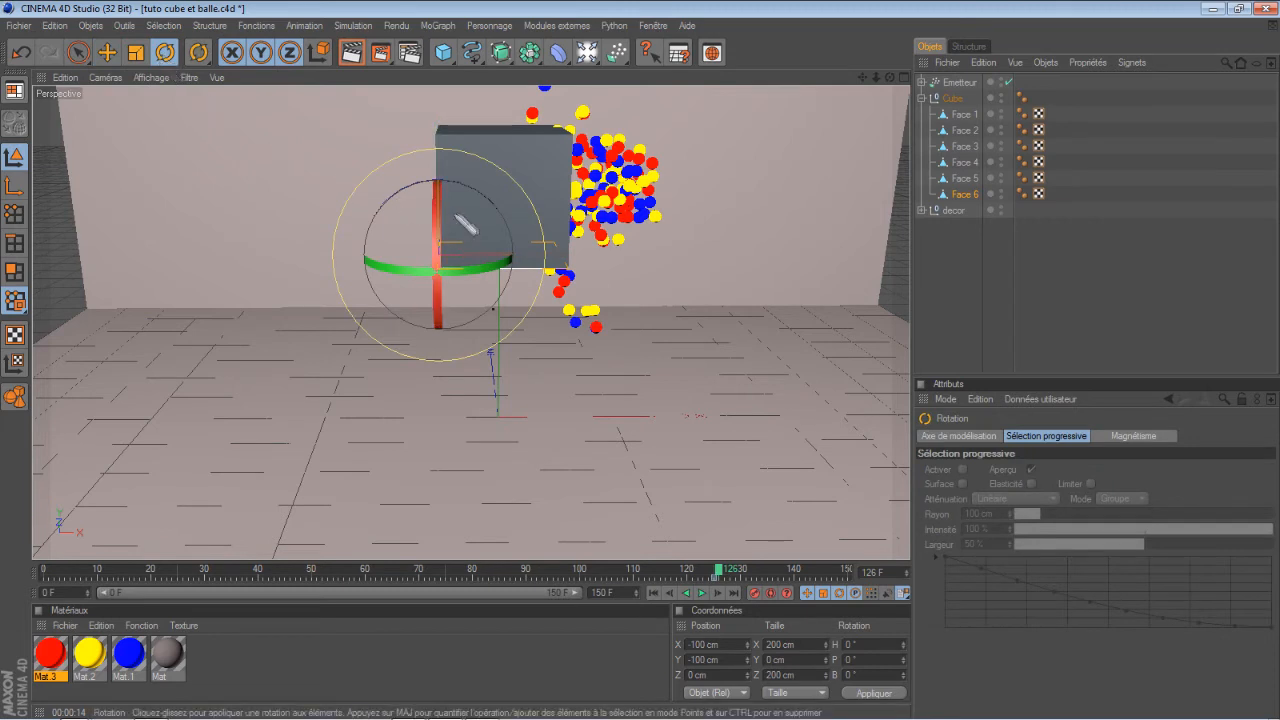
left_click_drag(490, 200, 491, 298)
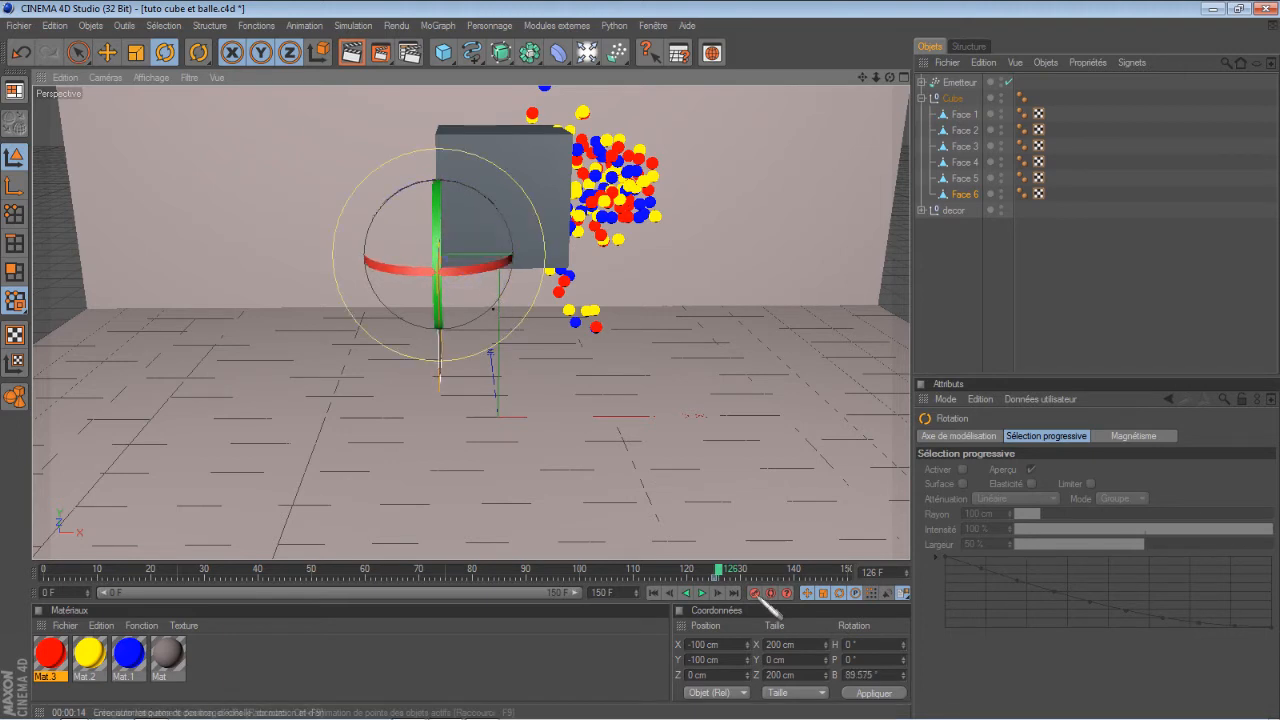
Play the animation from frame 0 to check how the spheres behave around the cube, and return to the first frame
left_click(654, 593)
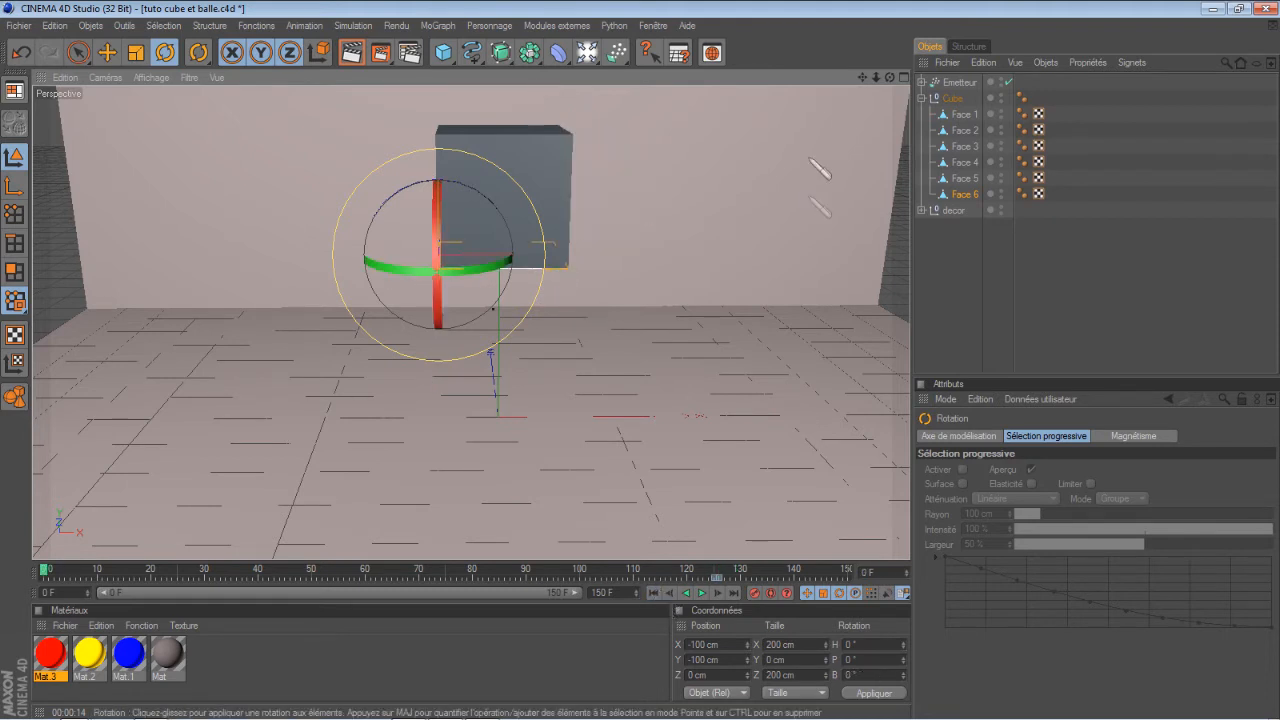
left_click(703, 593)
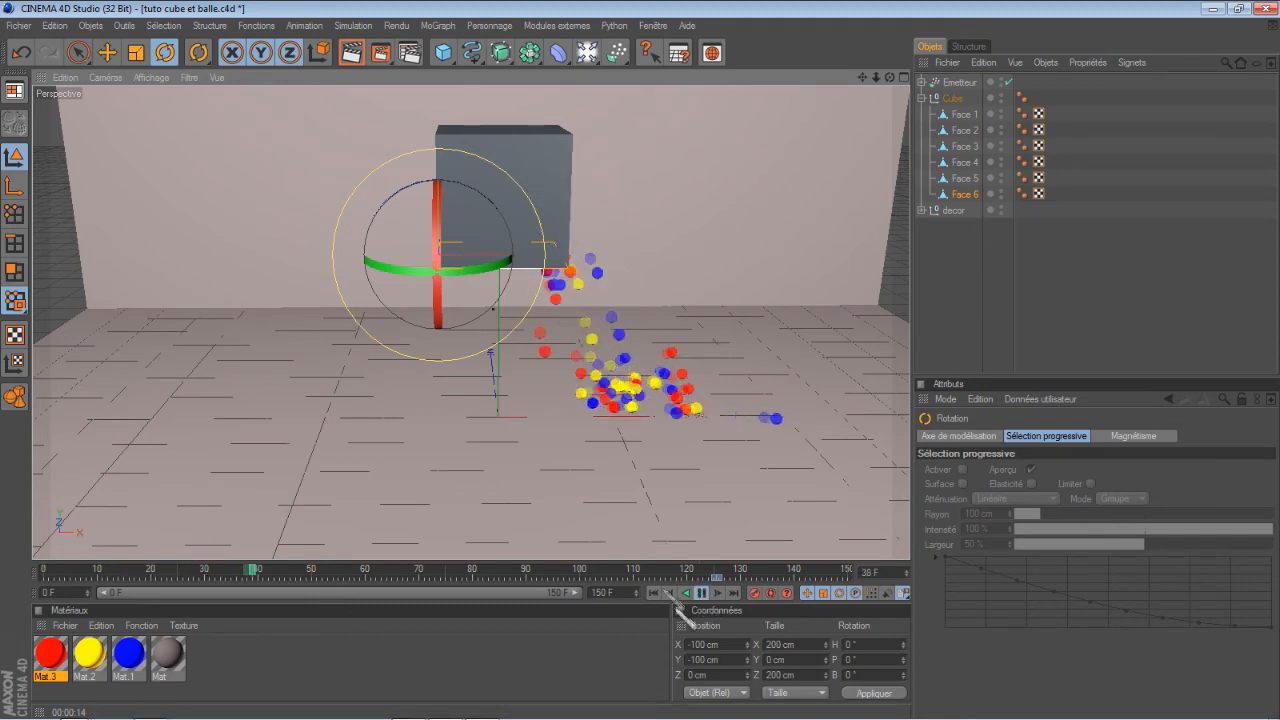
left_click(703, 593)
left_click(655, 593)
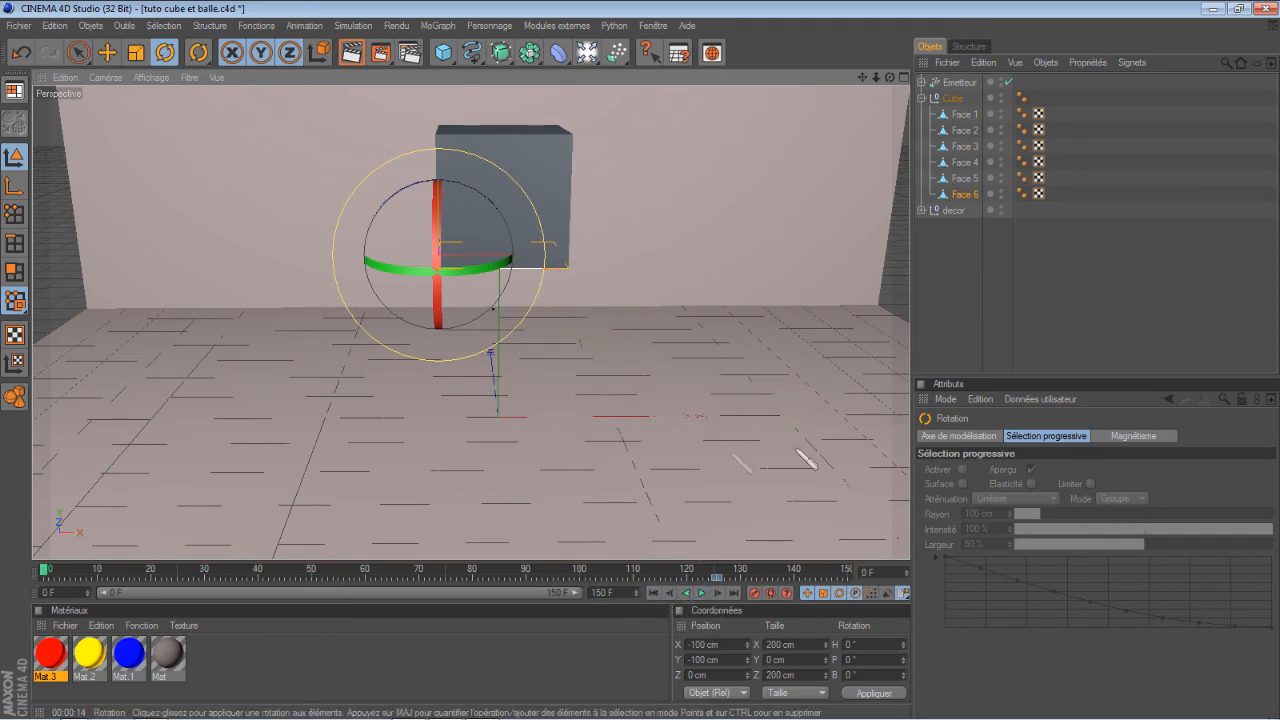
Give the Cube parent object a dynamics collision tag with Créer une collision
left_click(960, 318)
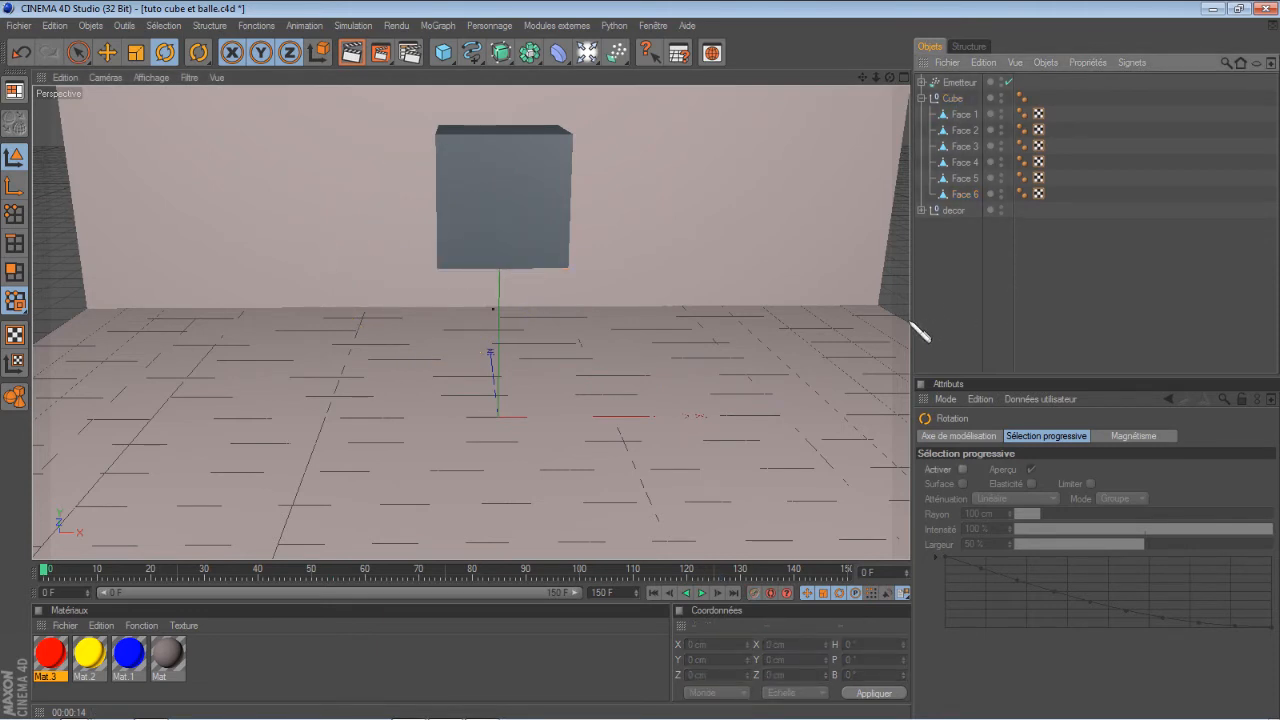
left_click(955, 99)
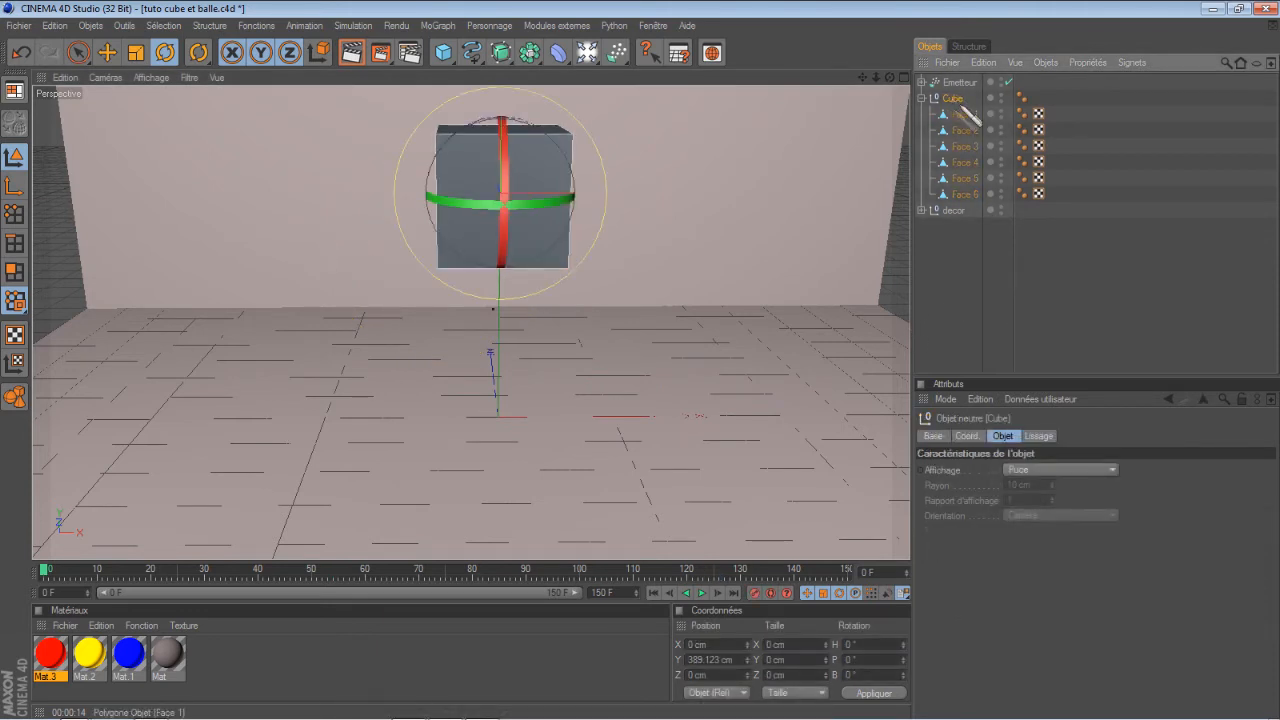
left_click(355, 25)
mouse_move(366, 66)
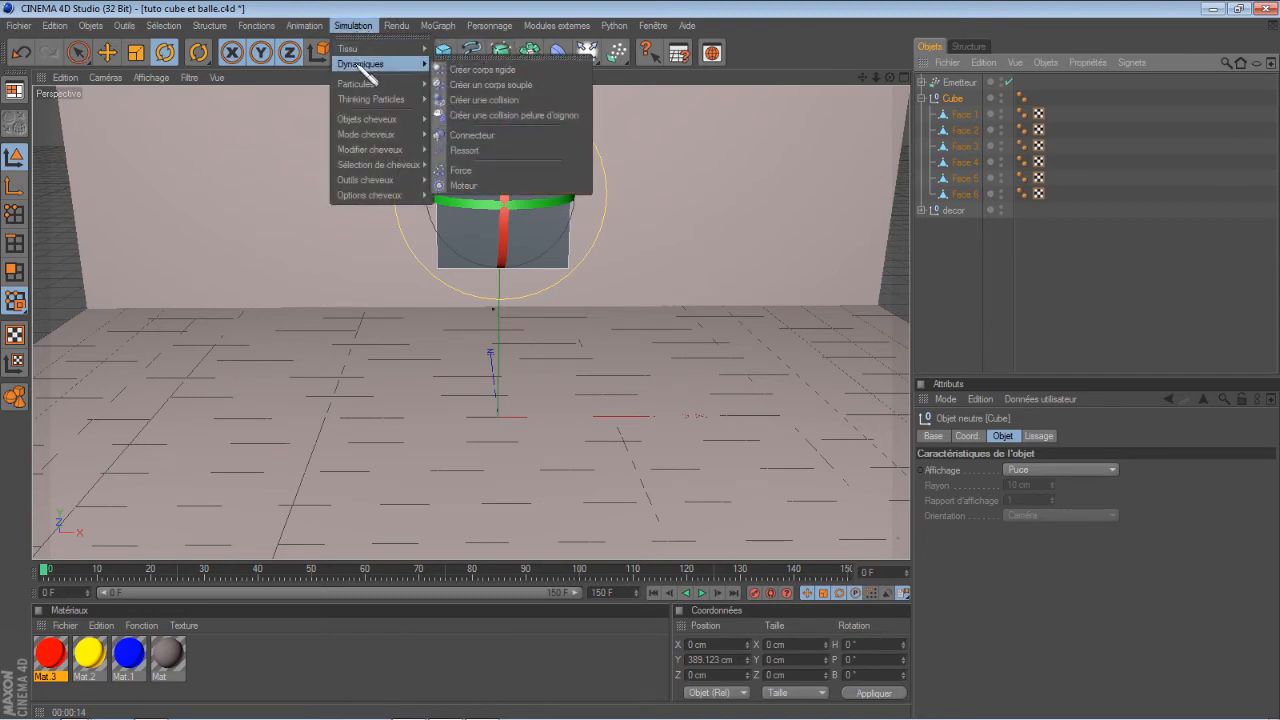
left_click(548, 101)
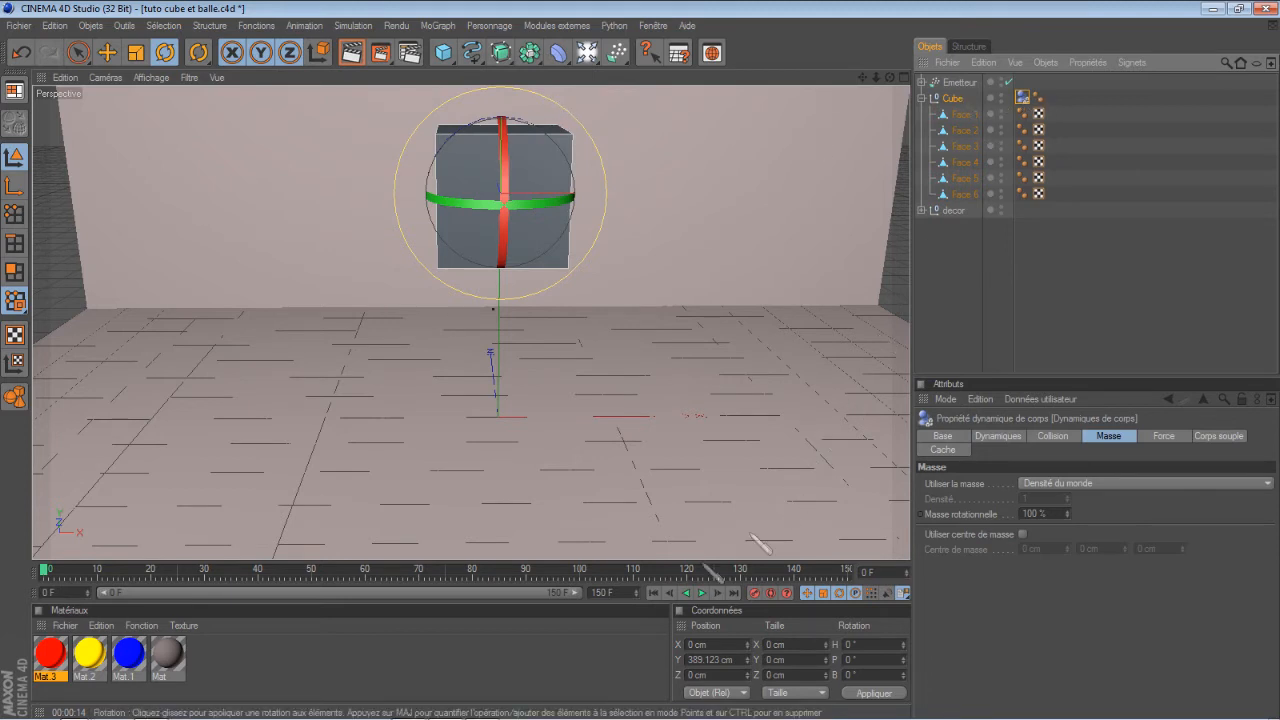
Preview the simulation from the first frame, and set the collision shape of the Cube's dynamics tag to Maillage statique
left_click(703, 593)
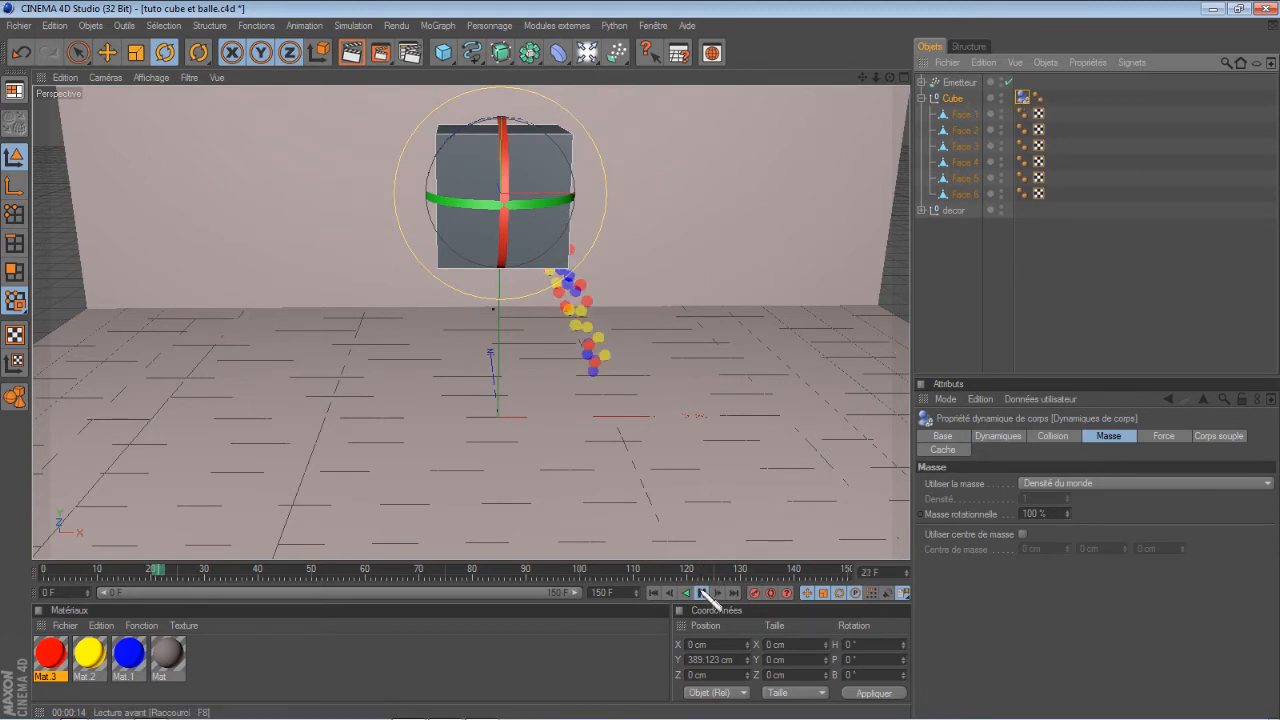
left_click(652, 593)
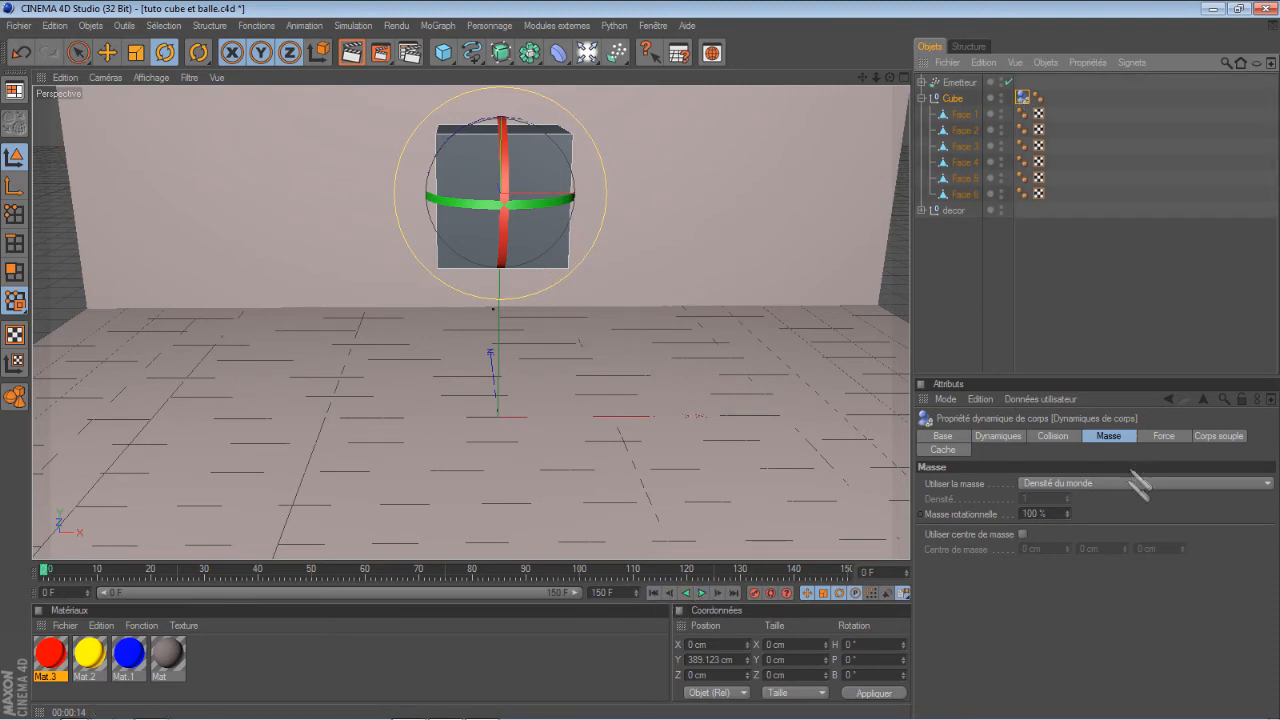
left_click(1052, 437)
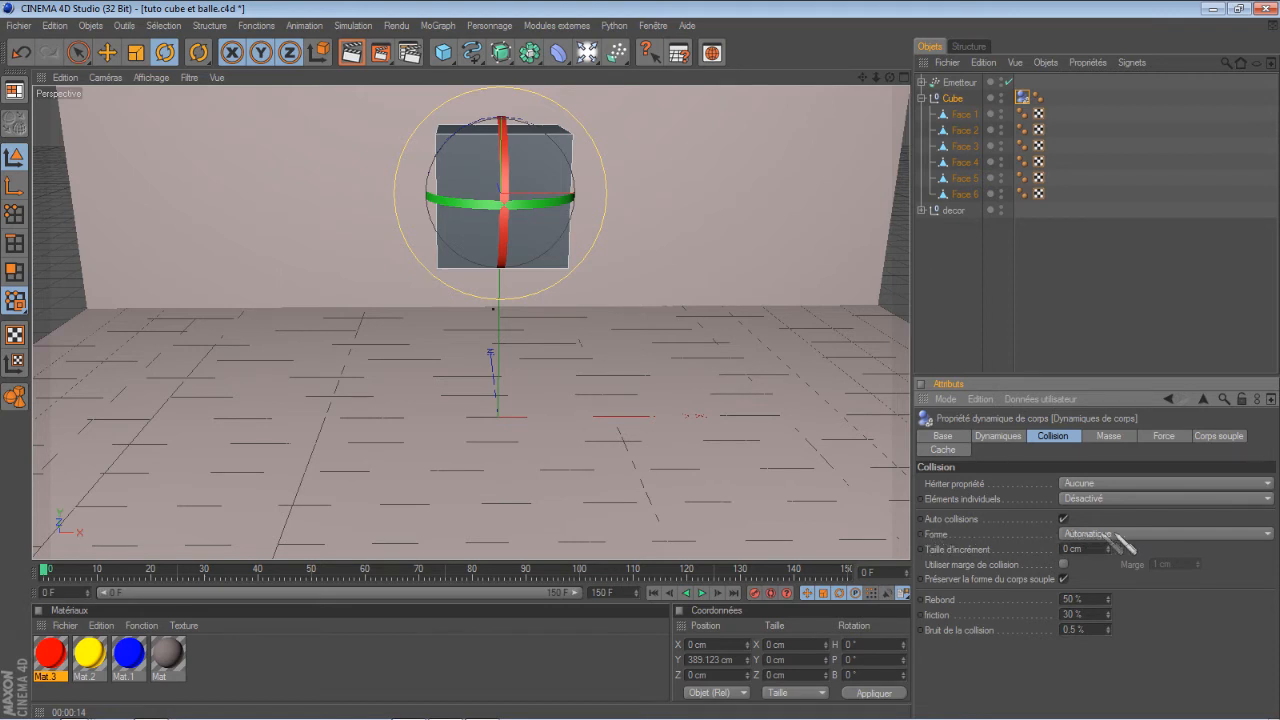
left_click(1268, 534)
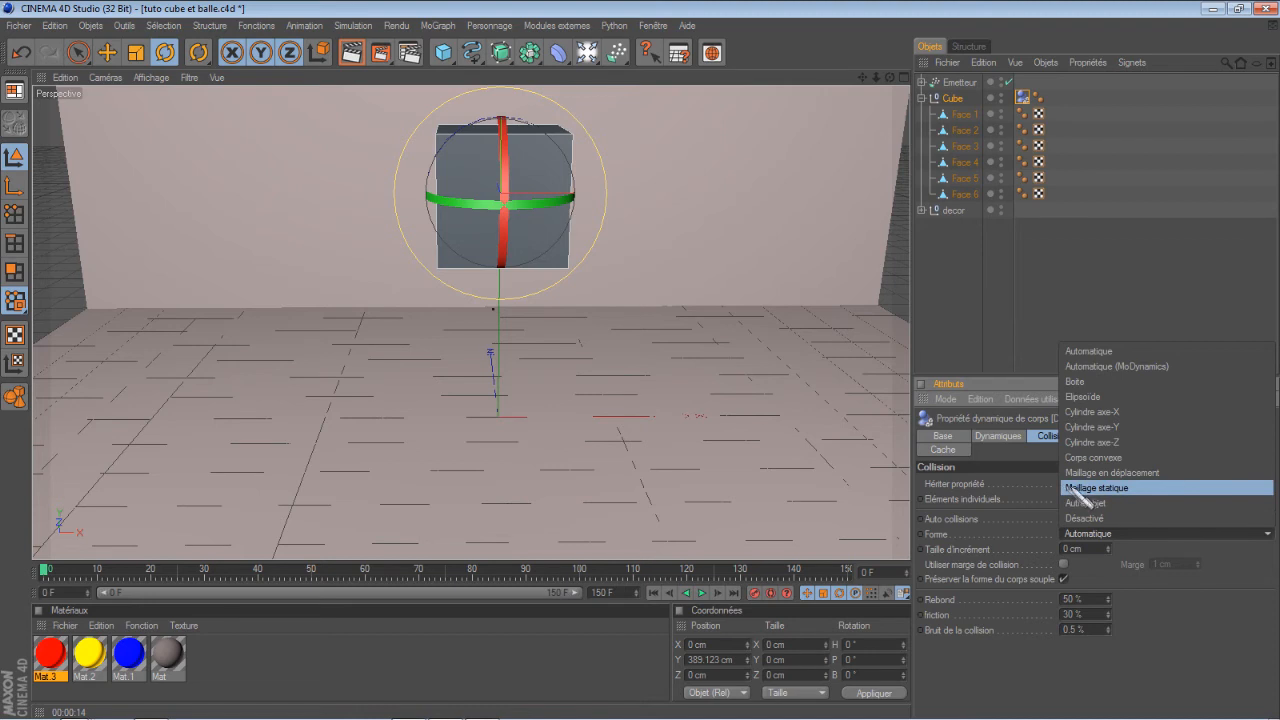
left_click(1122, 497)
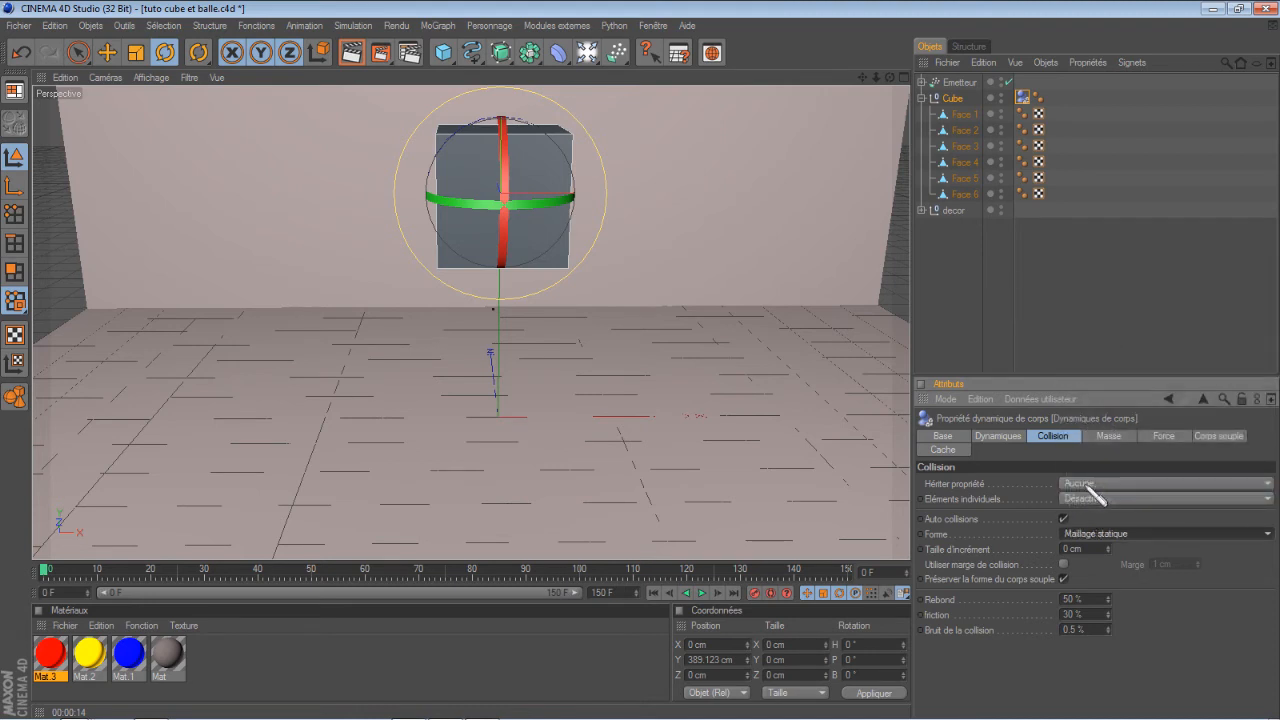
Copy the Cube's collision tag onto Face 1 through Face 6, and test the simulation from frame 0
left_click(1025, 98)
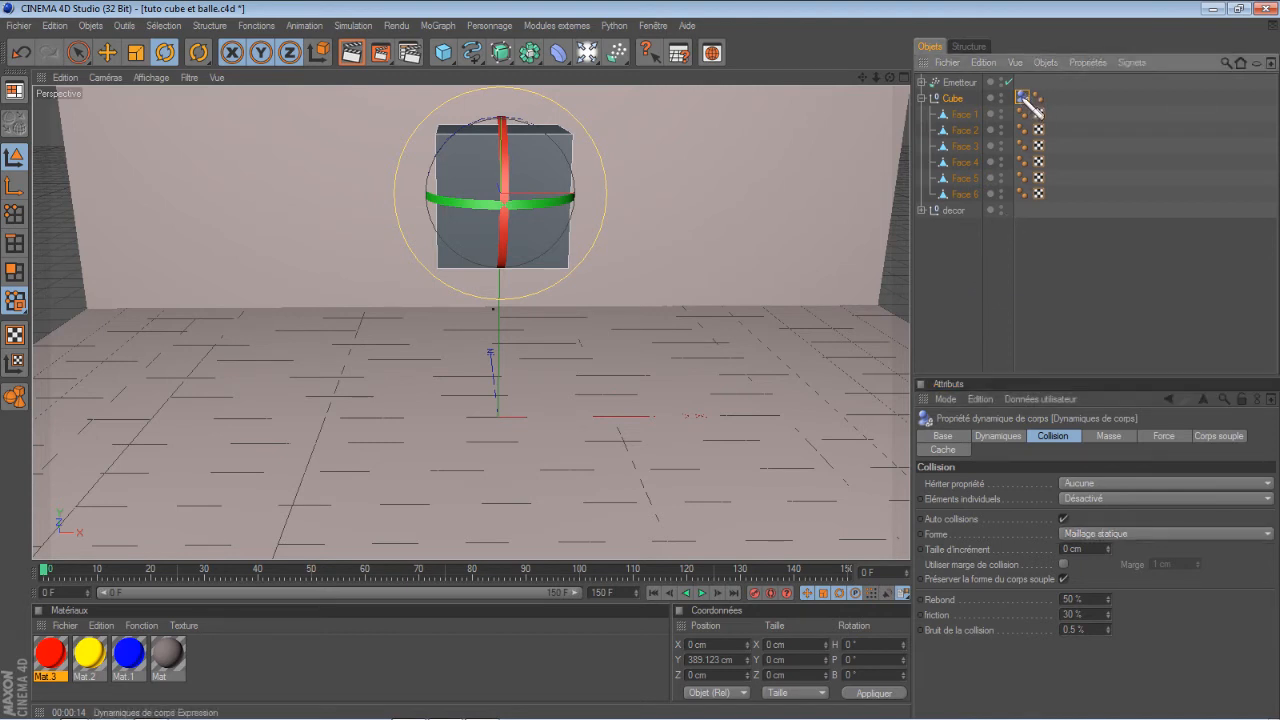
left_click_drag(1022, 97, 1016, 194, "ctrl")
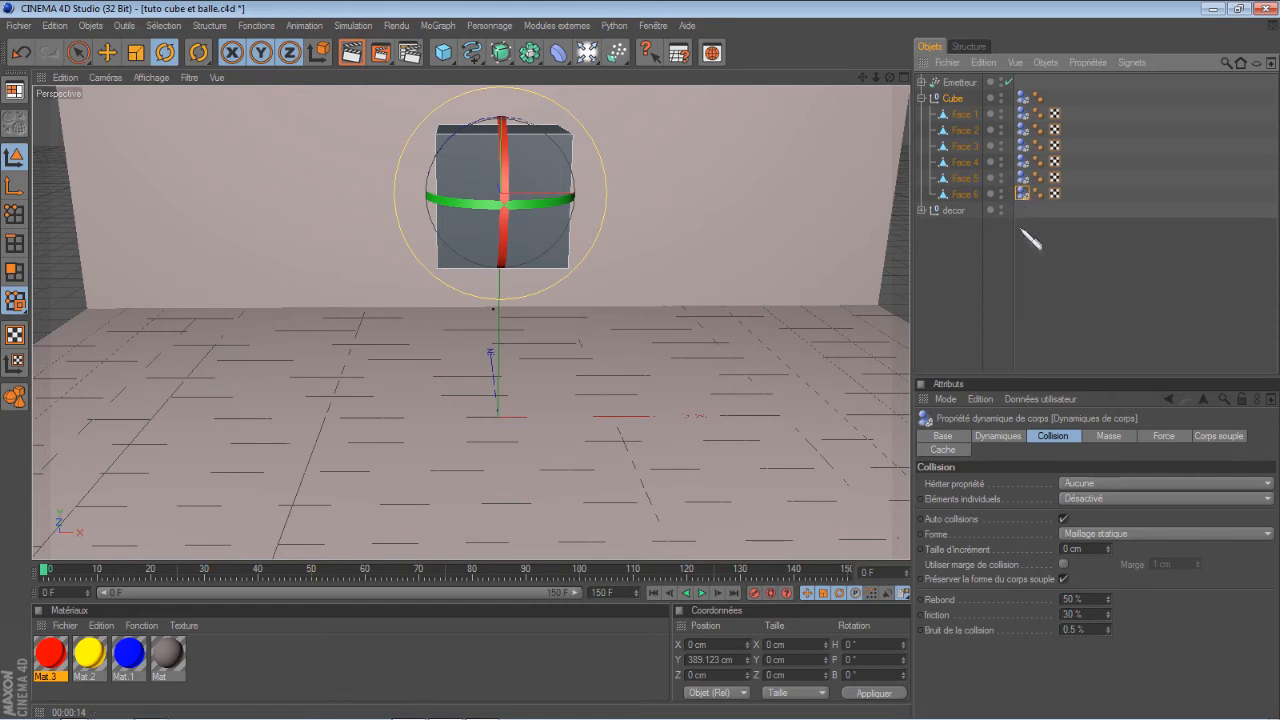
left_click(972, 296)
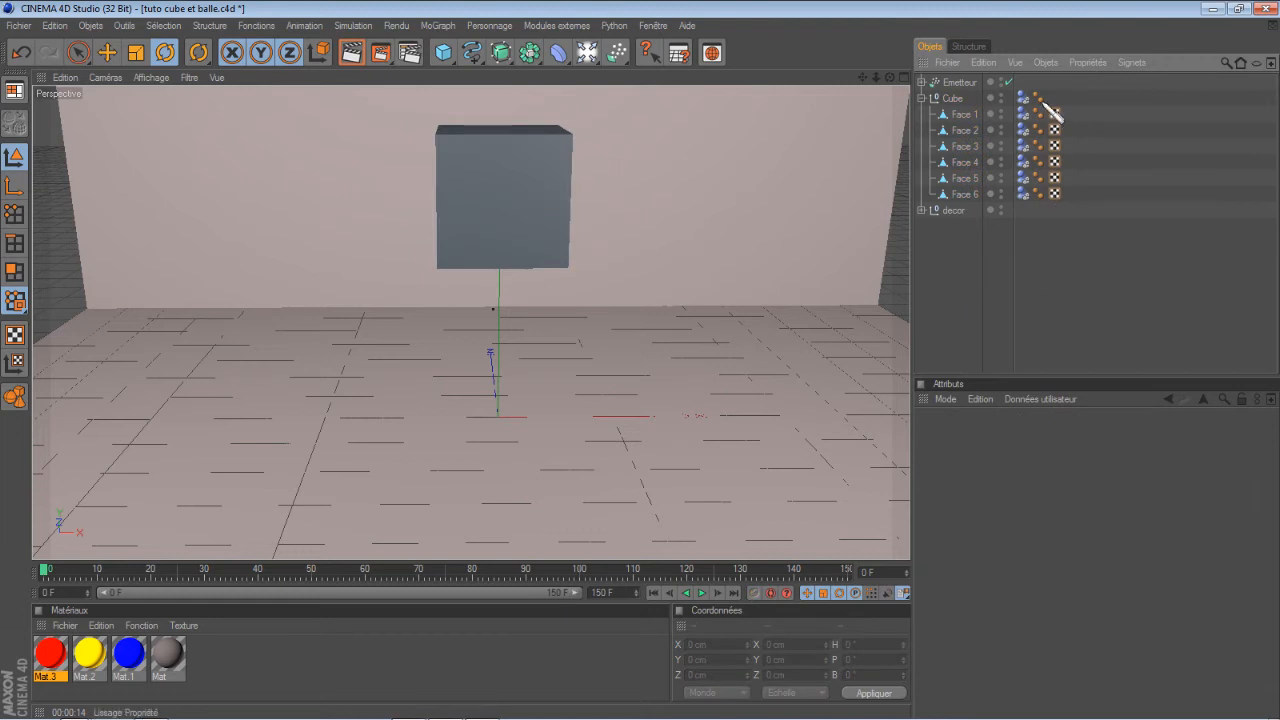
left_click(702, 593)
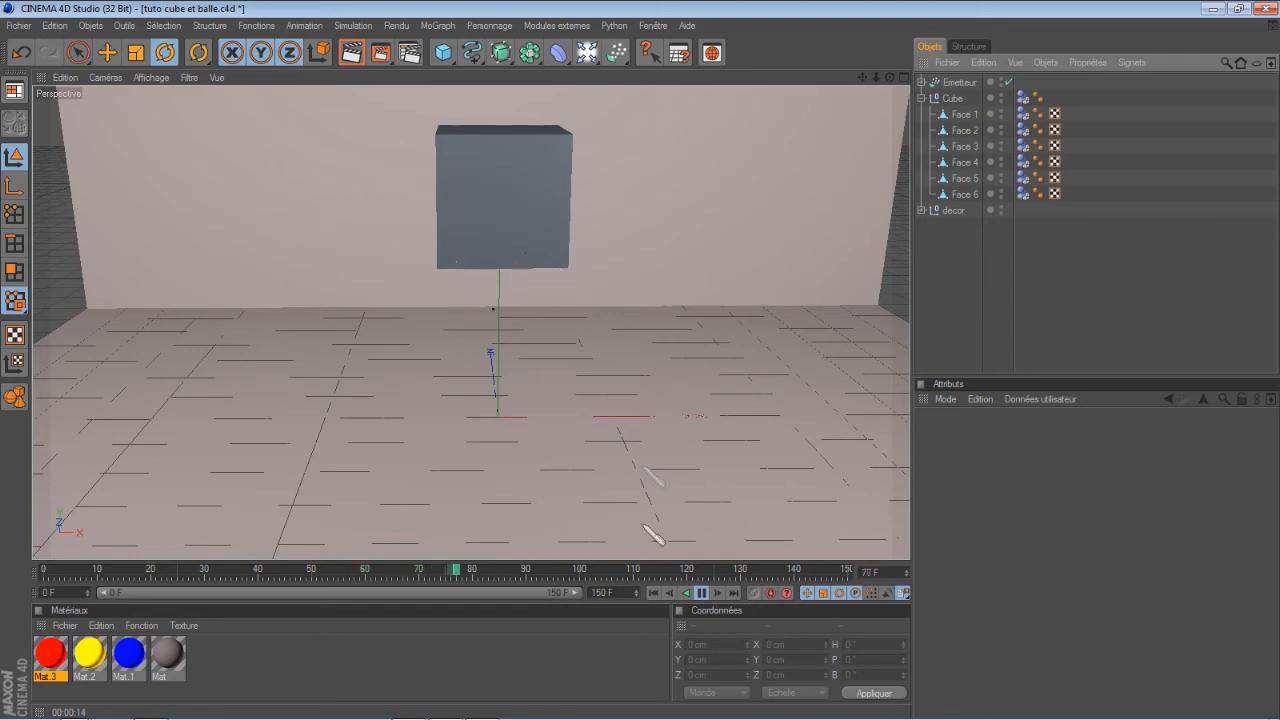
left_click(654, 593)
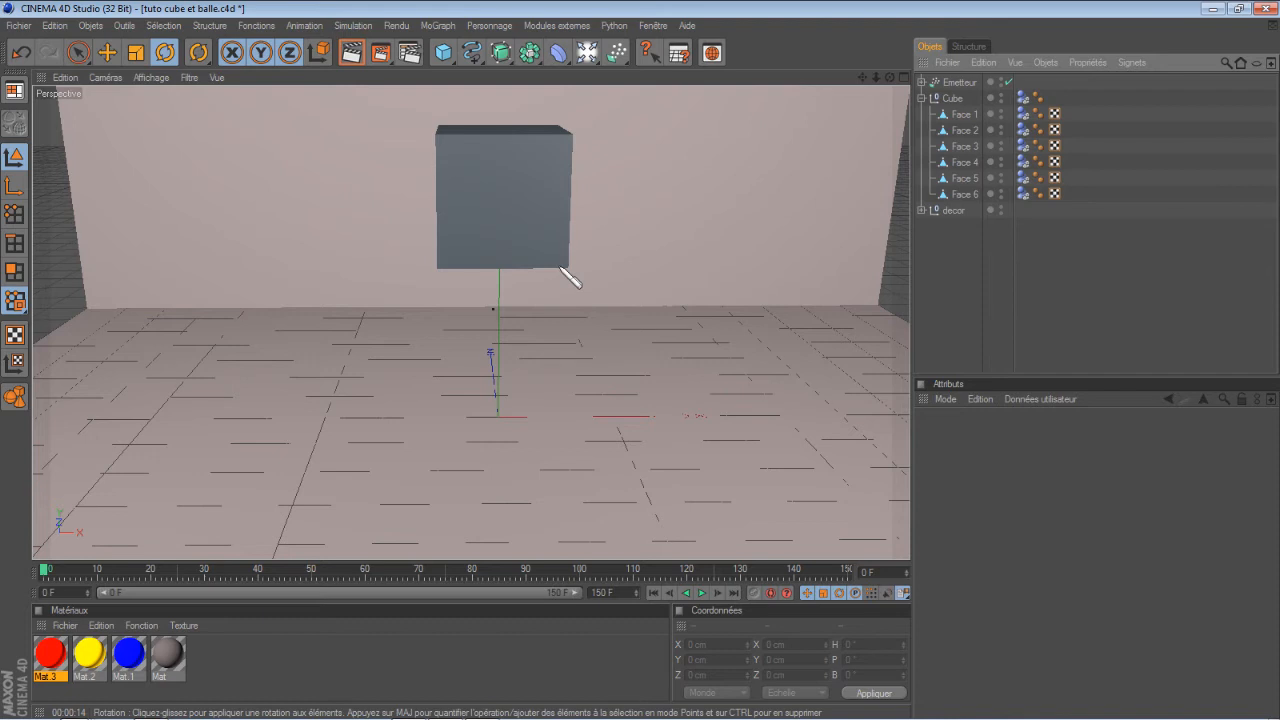
Create a new material with specularity turned off and its colour set to pure white (255, 255, 255)
left_click(299, 667)
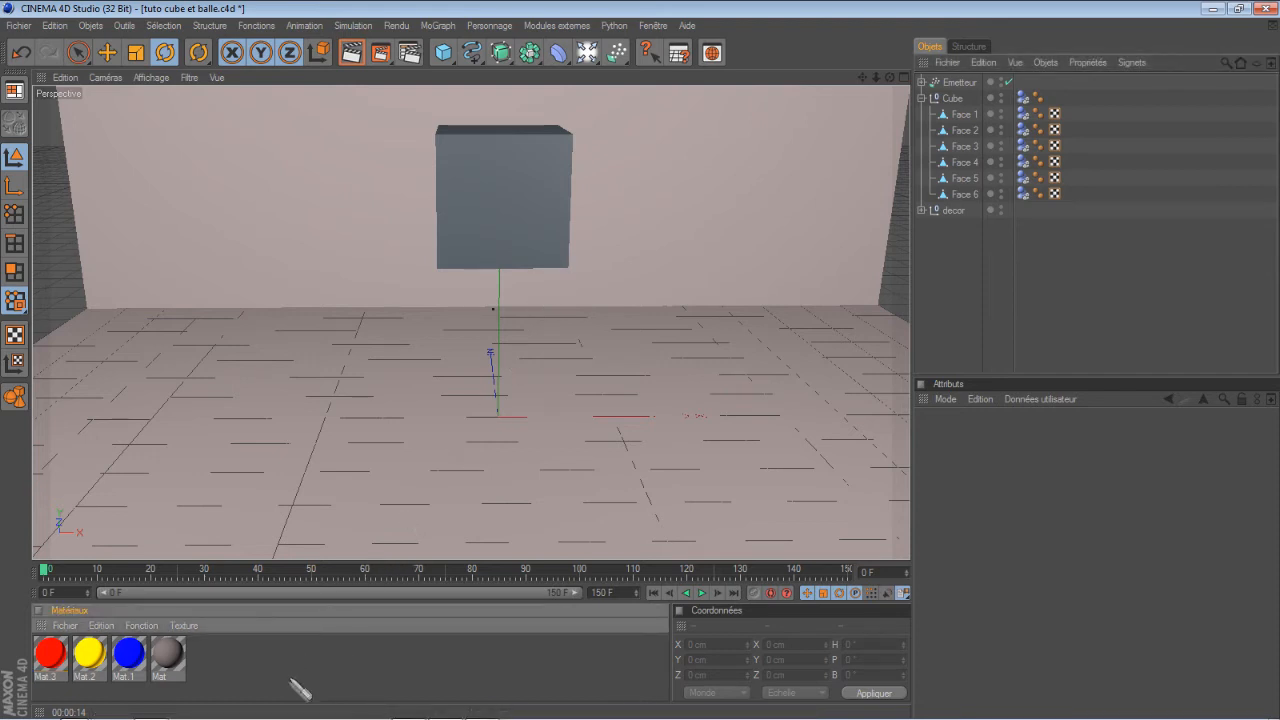
double_click(290, 685)
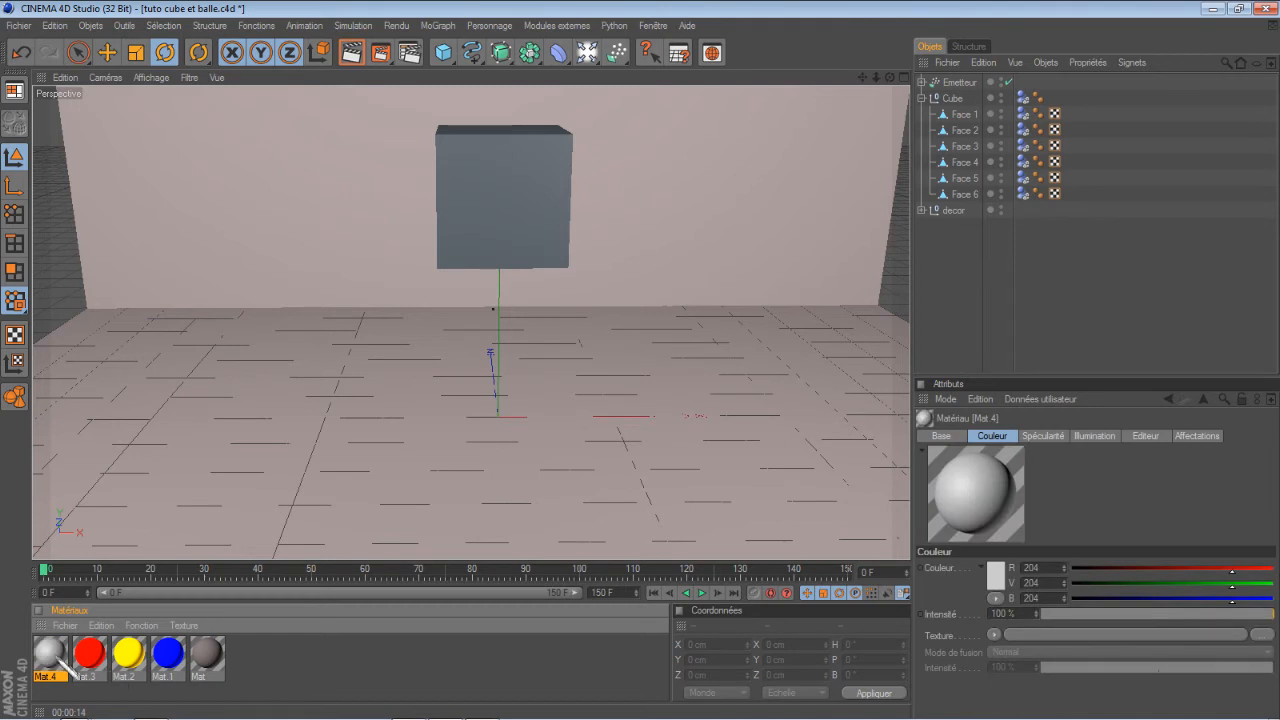
double_click(54, 655)
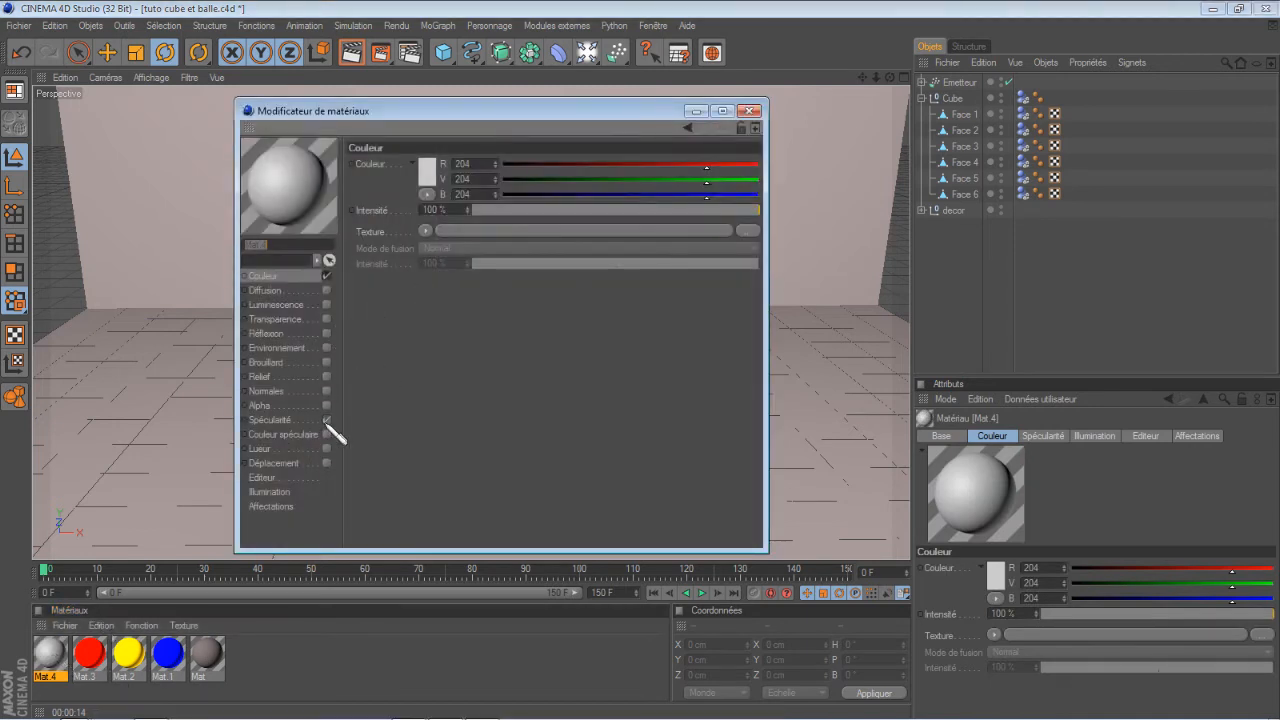
left_click(327, 421)
left_click(426, 180)
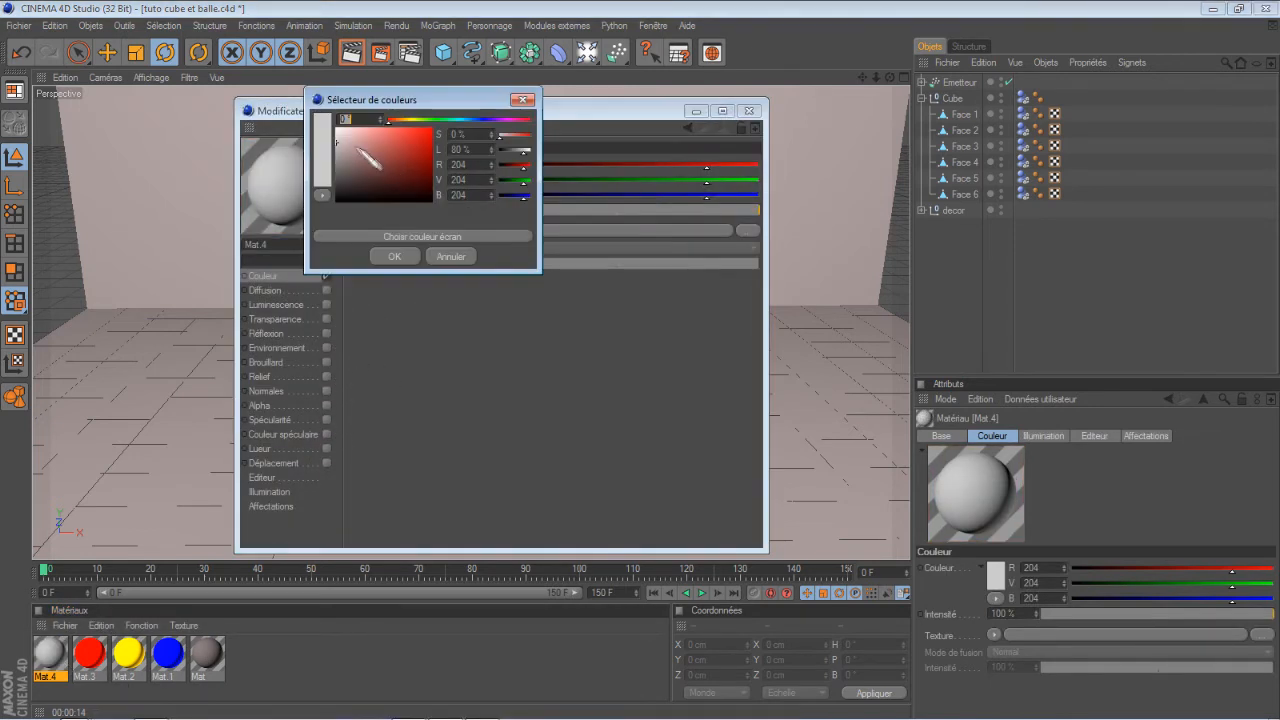
left_click_drag(337, 142, 338, 126)
left_click(394, 257)
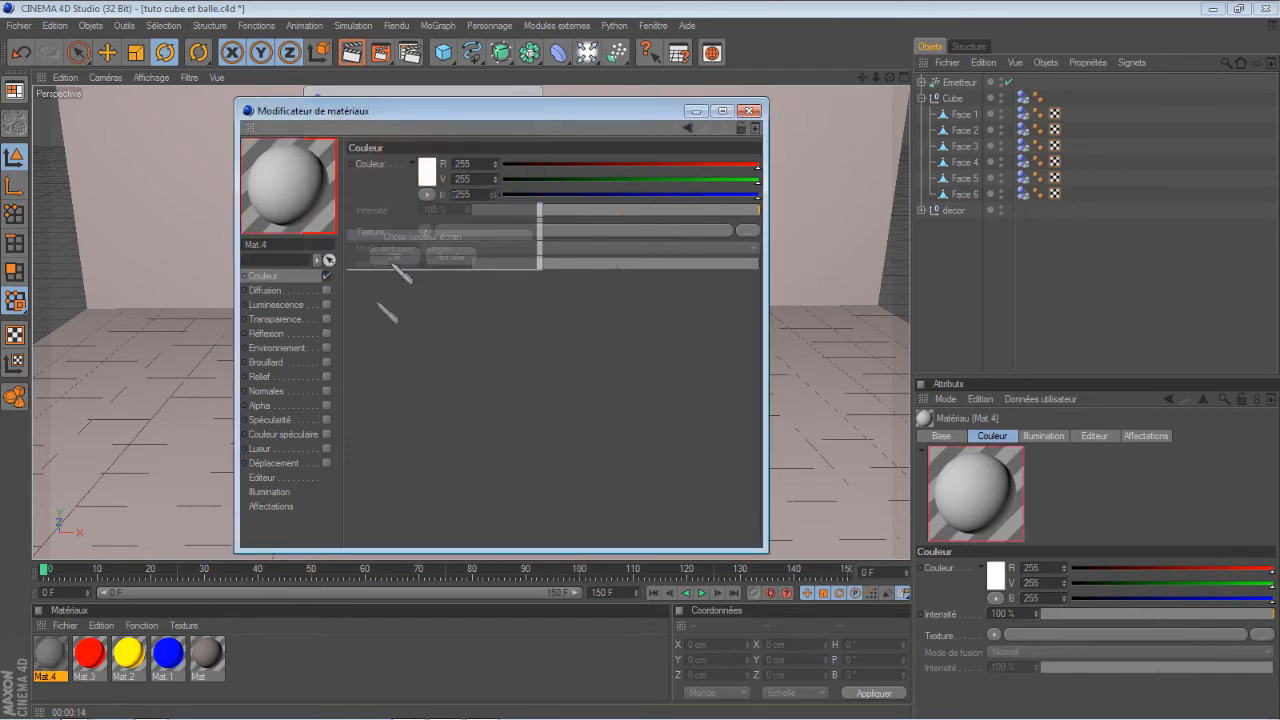
Enable Mat.4's transparency with a refraction of 4, and its fog (Brouillard) with an intensity of about 51 %
left_click(326, 319)
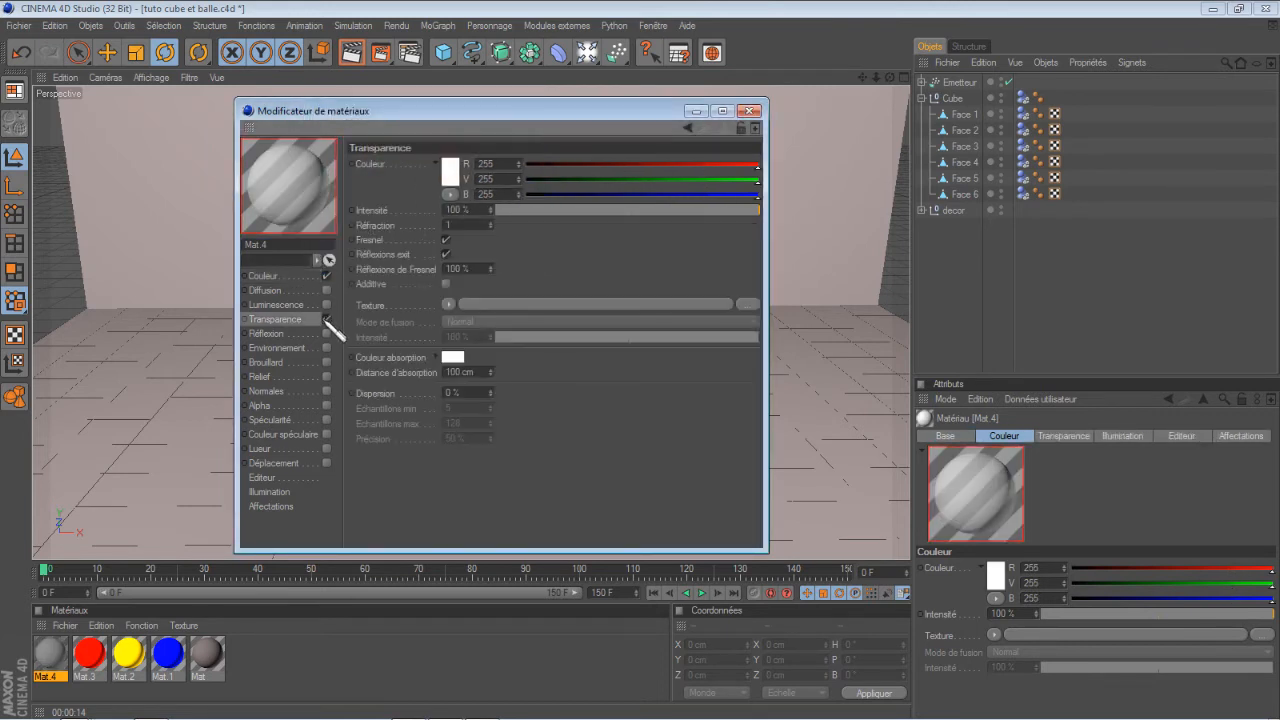
double_click(470, 226)
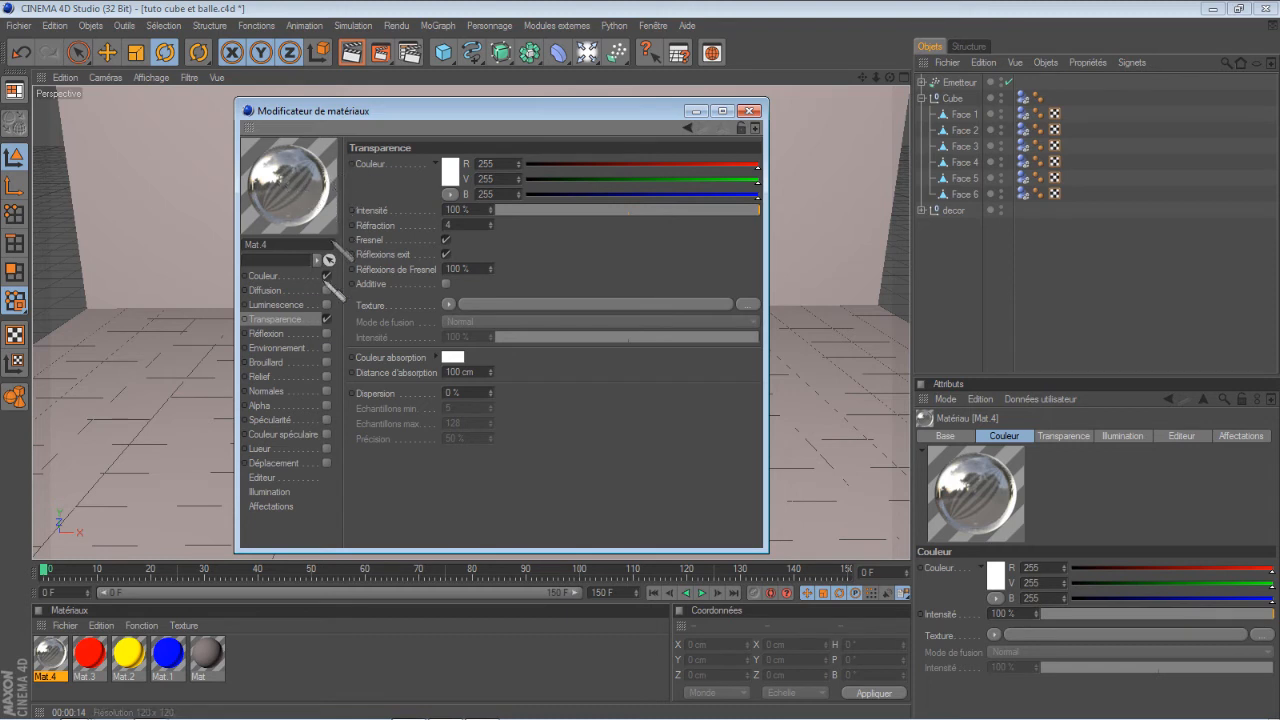
left_click(327, 361)
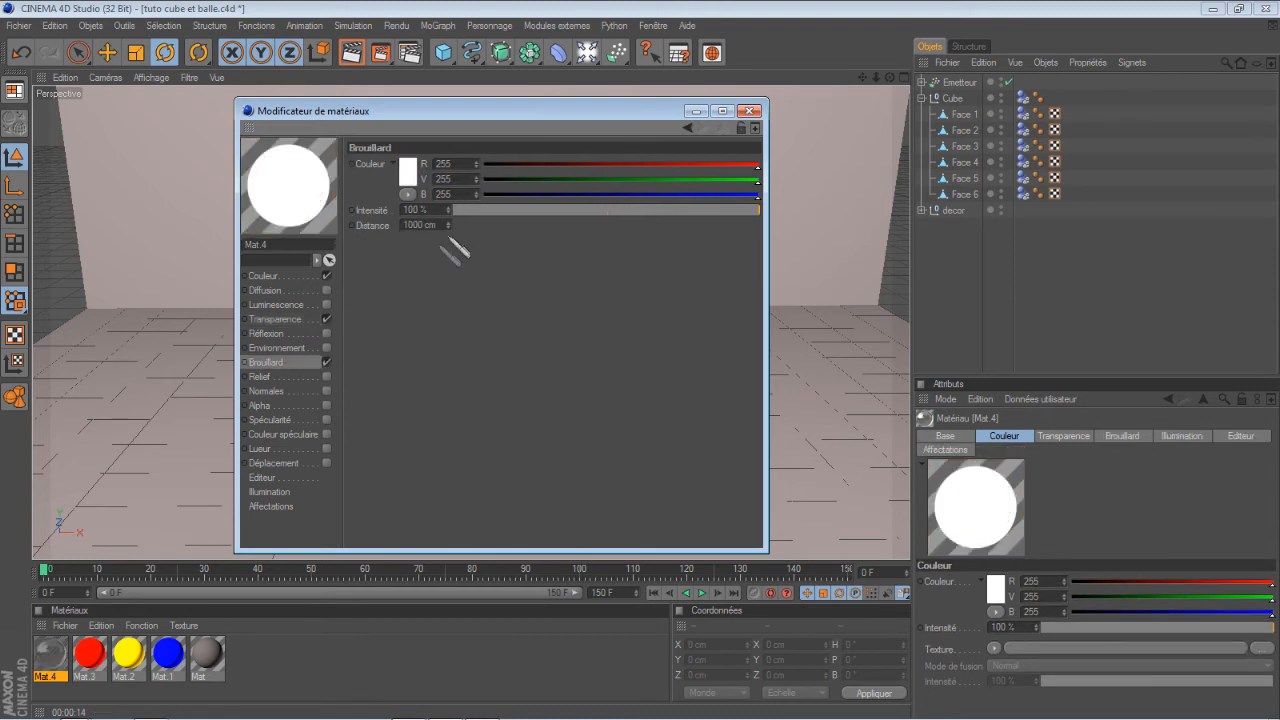
left_click_drag(759, 210, 612, 226)
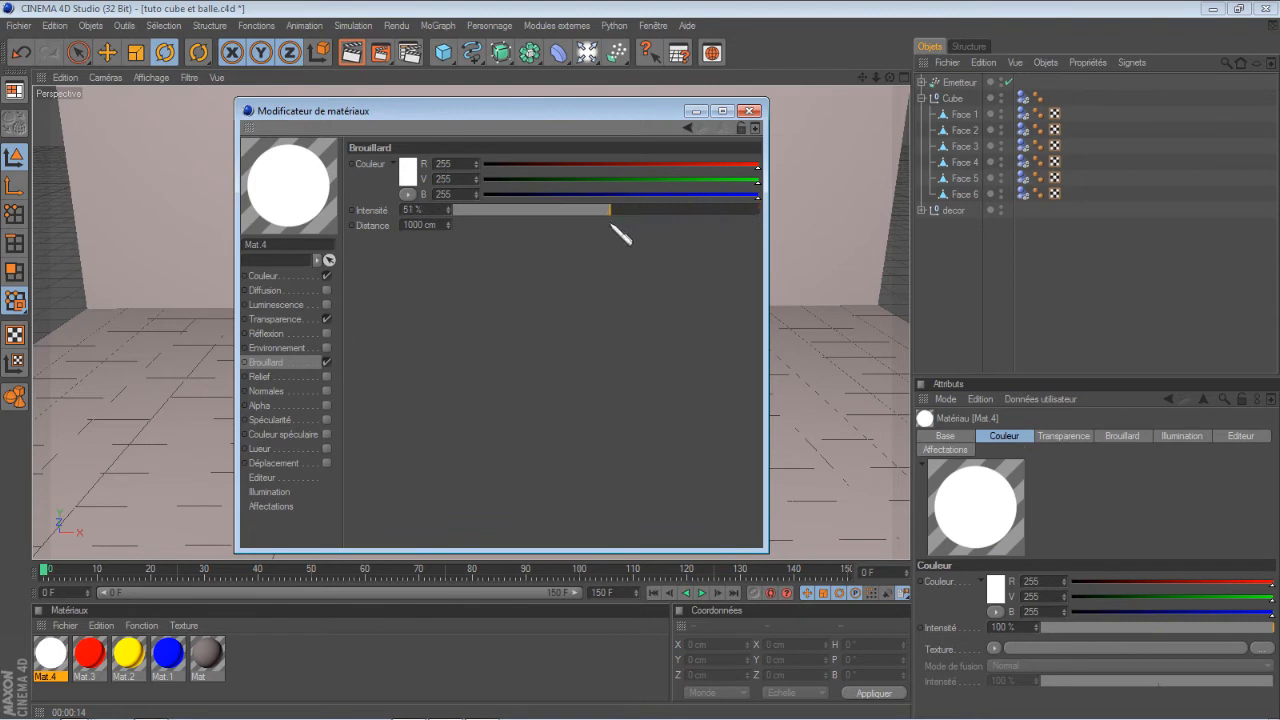
left_click(752, 112)
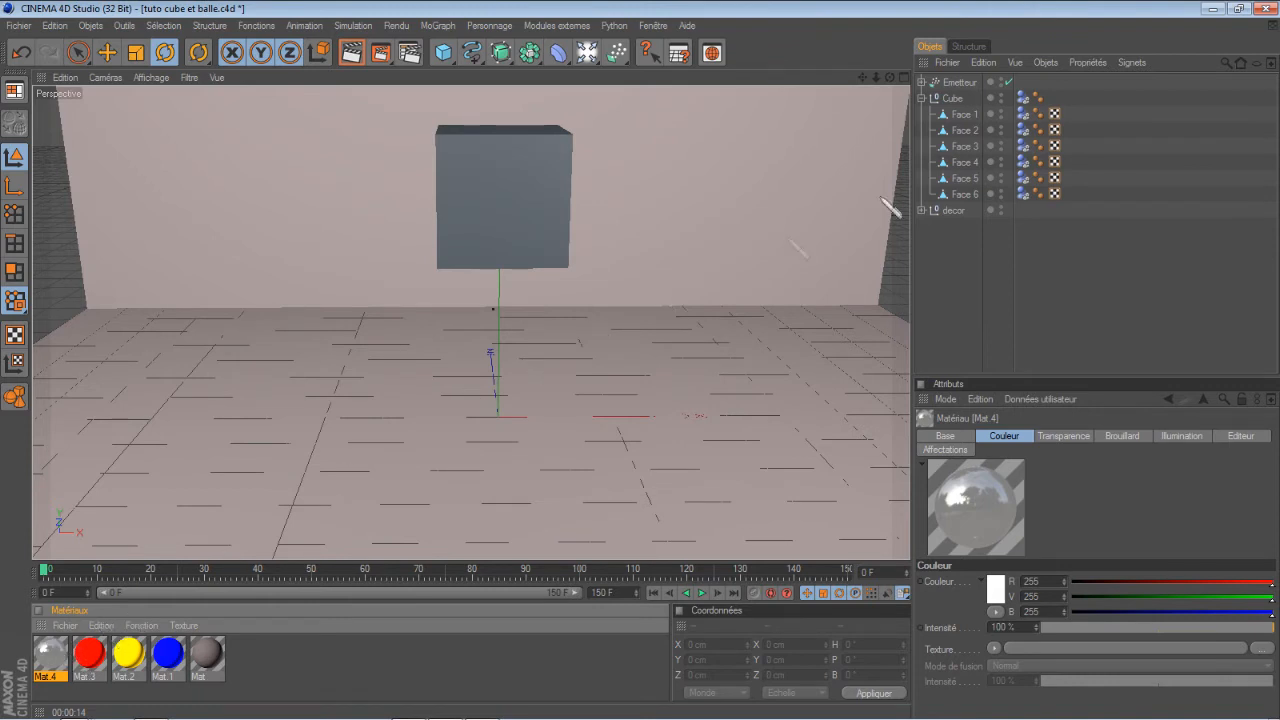
Apply the transparent Mat.4 material to the Cube parent object, and play the animation to about frame 42
left_click_drag(964, 100, 965, 101)
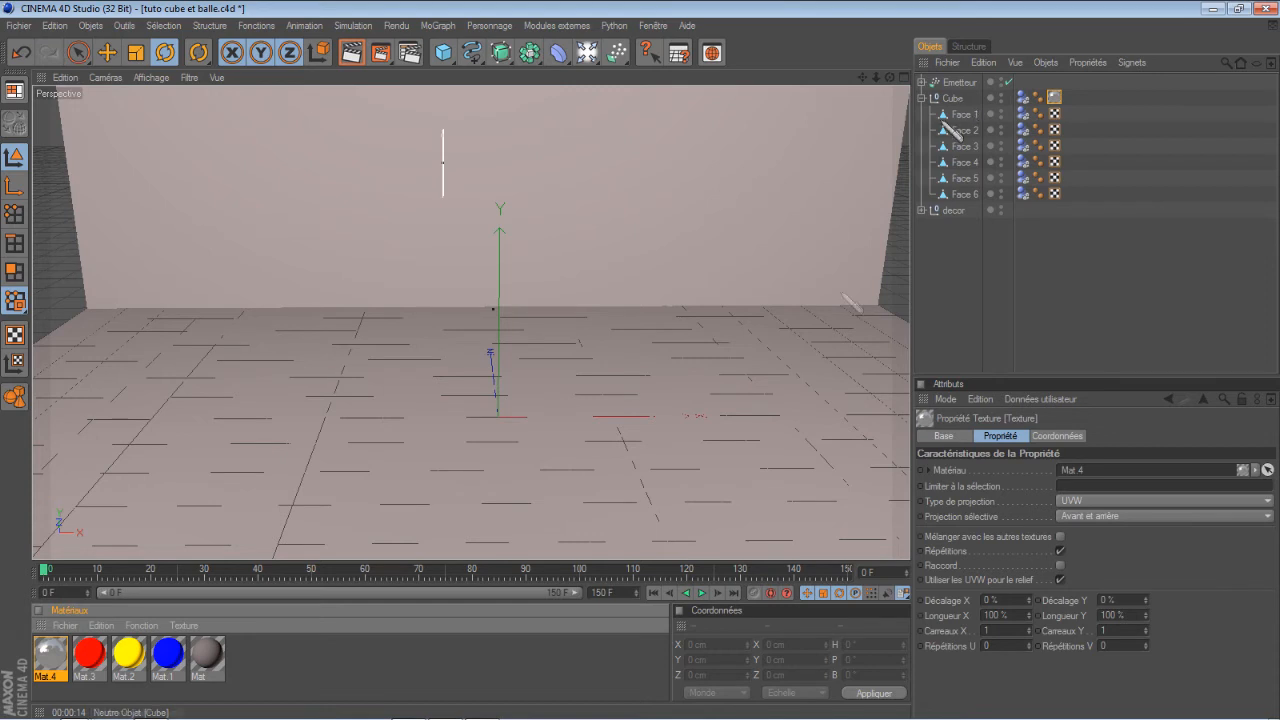
left_click(704, 592)
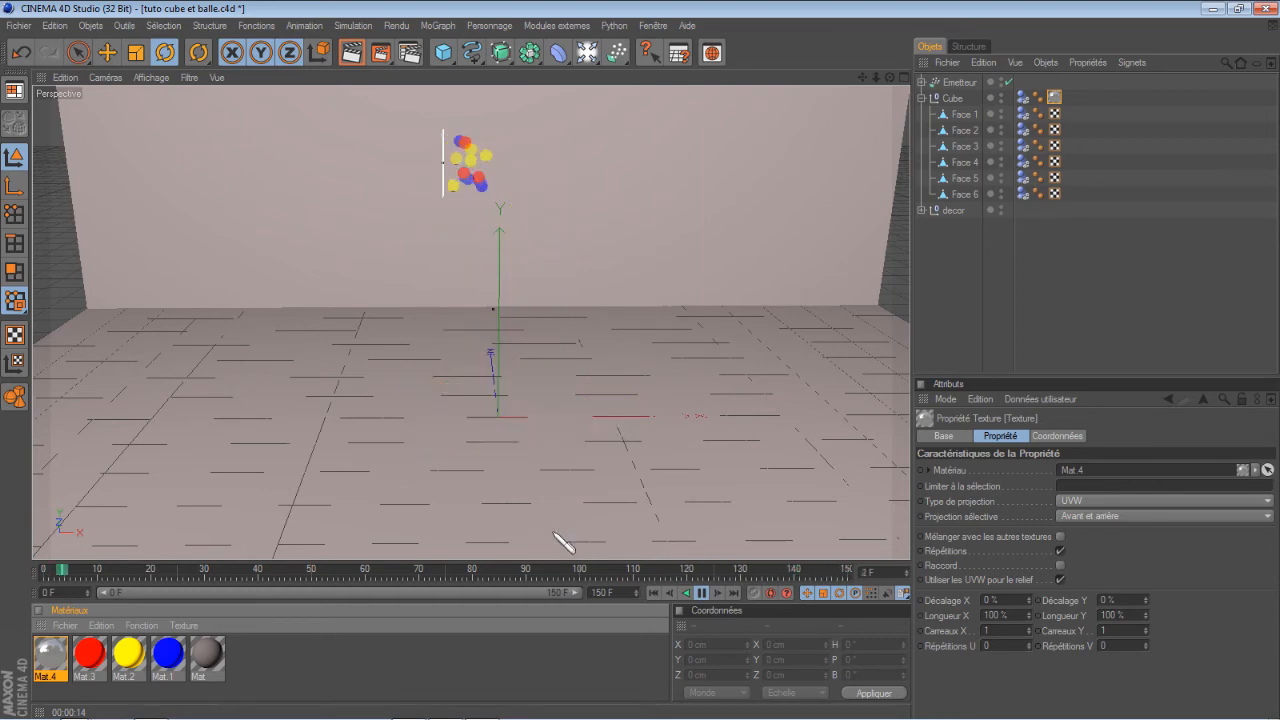
left_click(702, 593)
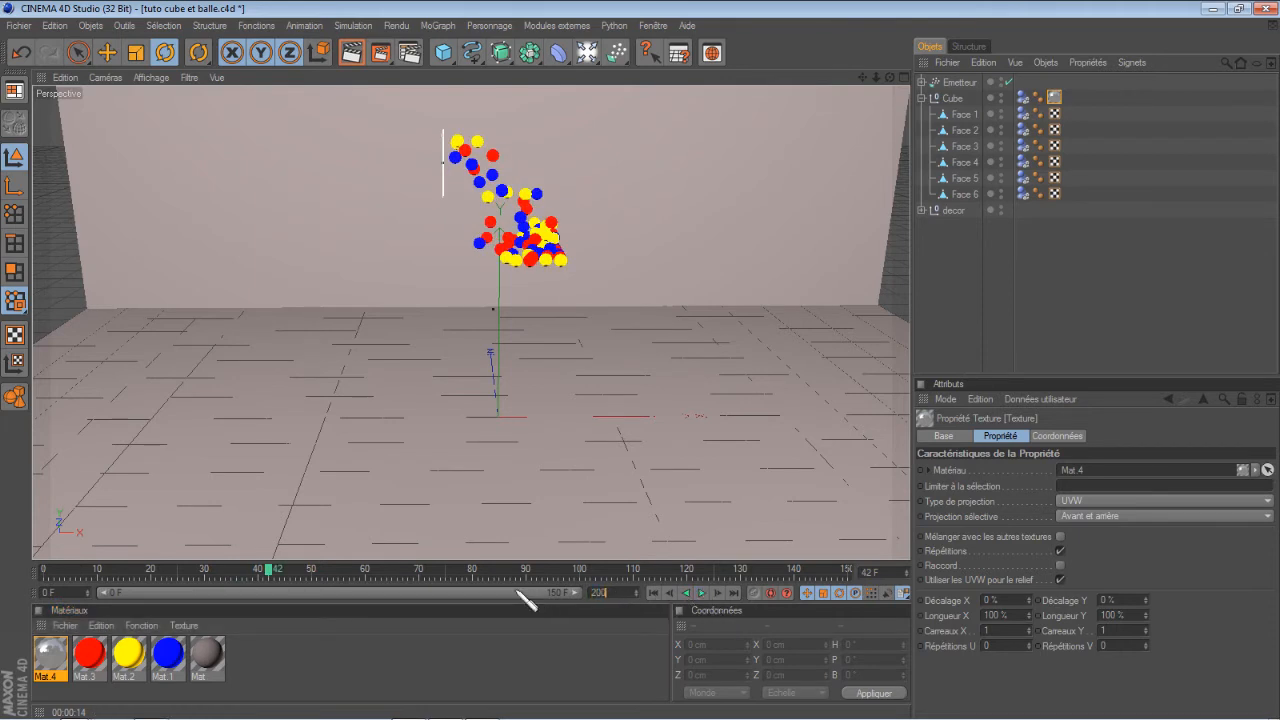
Extend the animation to 200 frames with the preview range covering all of it, and return to the first frame
key("Return")
left_click_drag(460, 593, 580, 593)
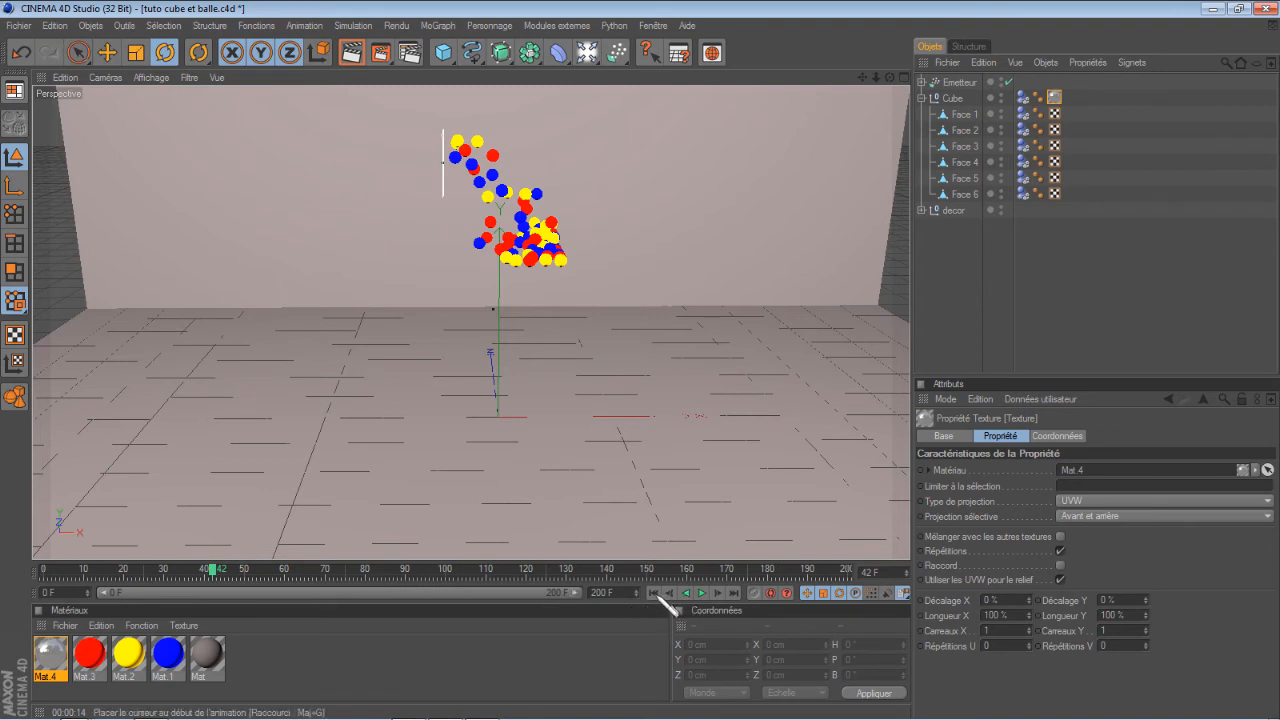
left_click(653, 593)
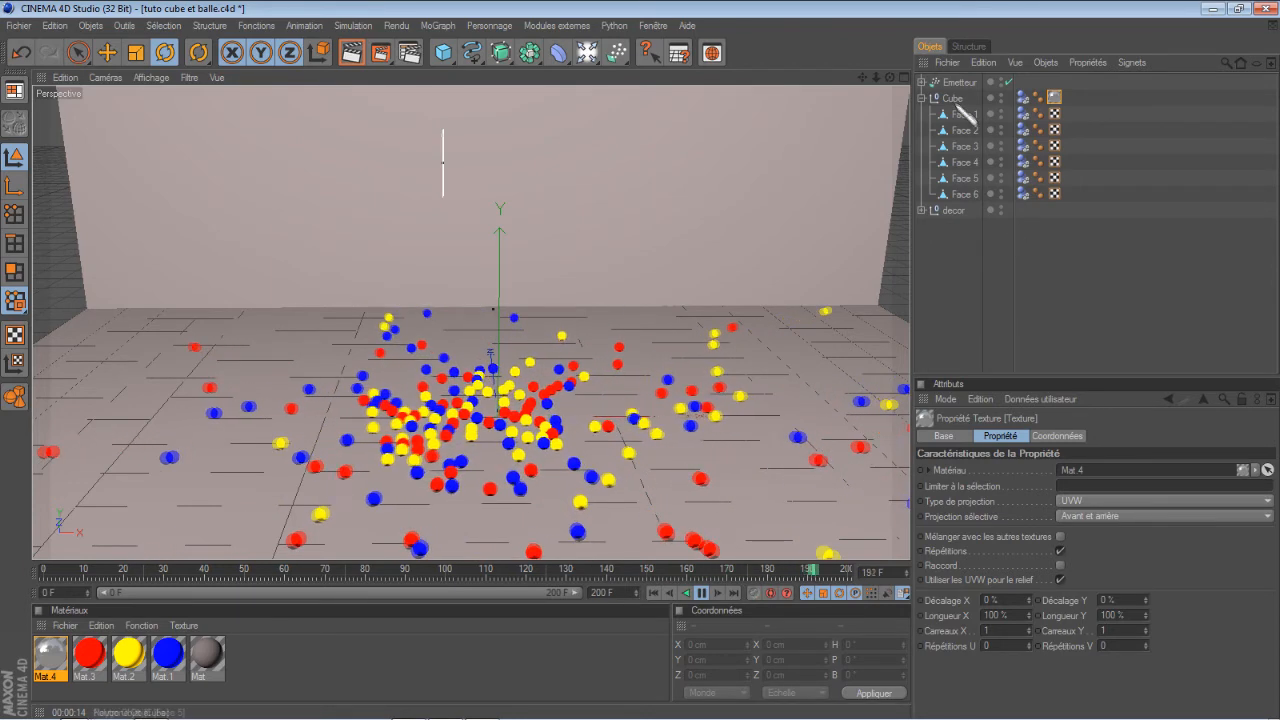
Collapse the Cube hierarchy, and replay the animation from frame 0 to about frame 107 for a test render of the view
left_click(922, 98)
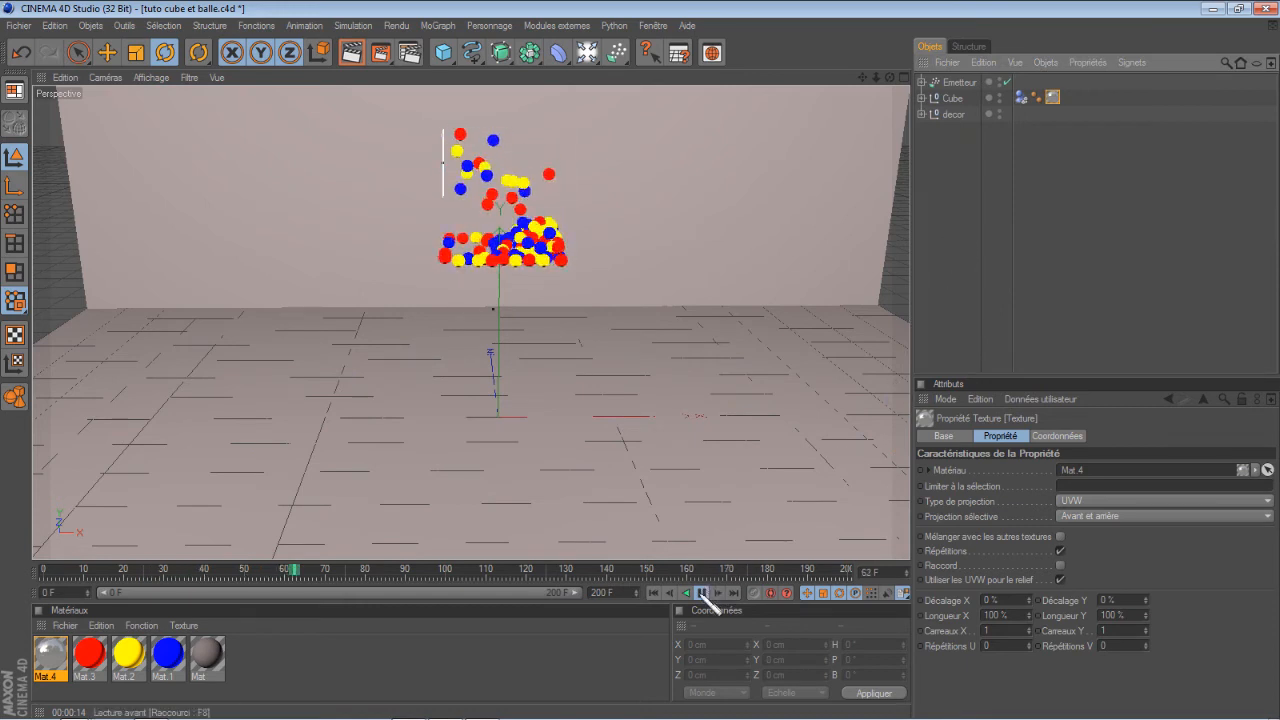
left_click(655, 593)
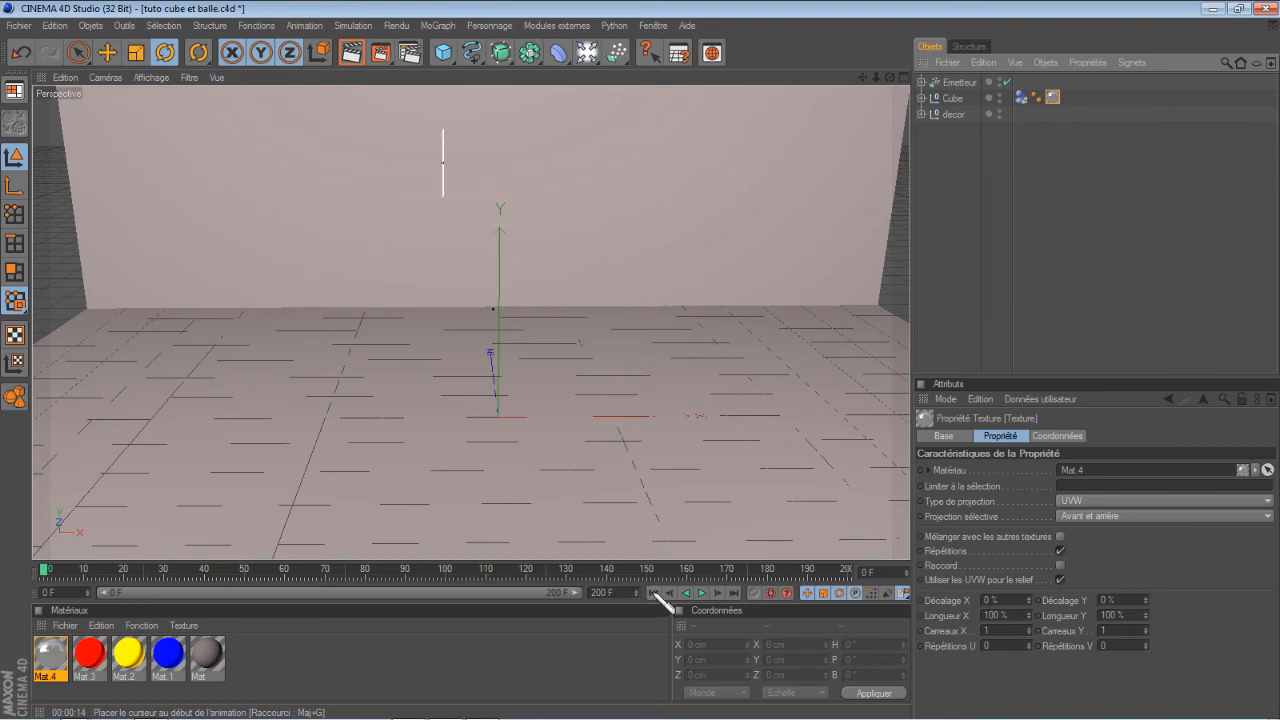
left_click(701, 593)
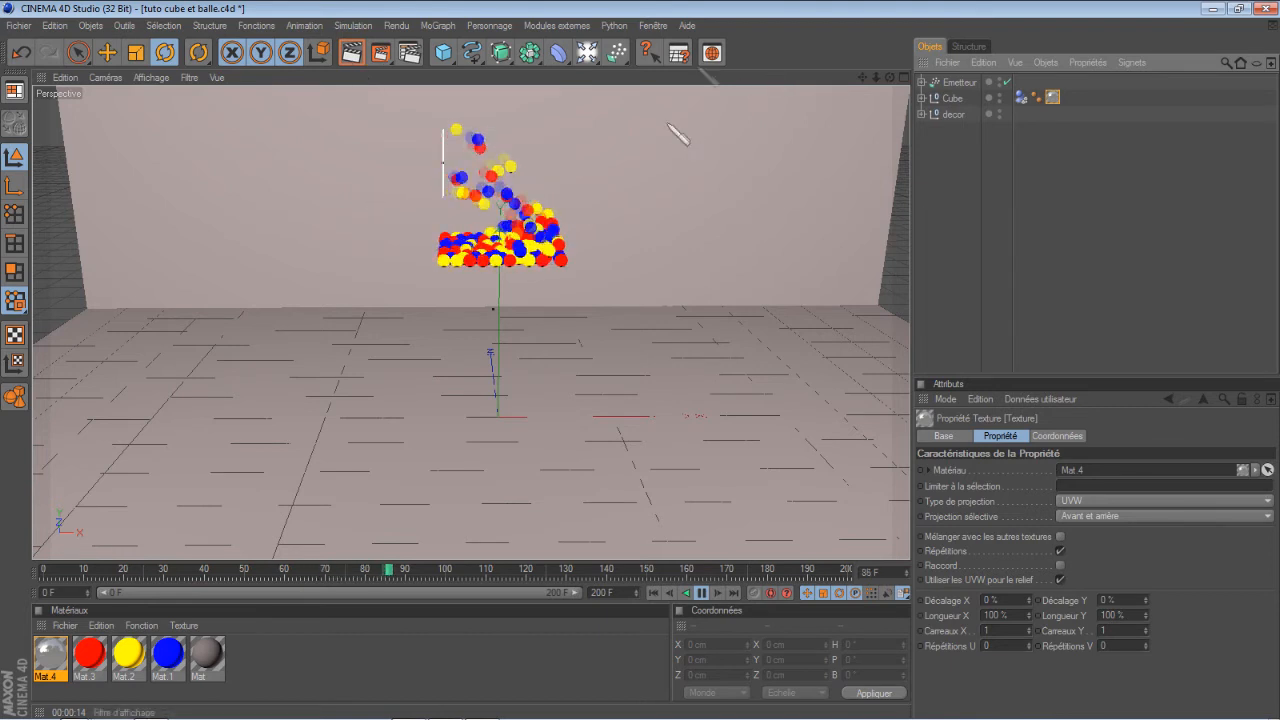
left_click(366, 60)
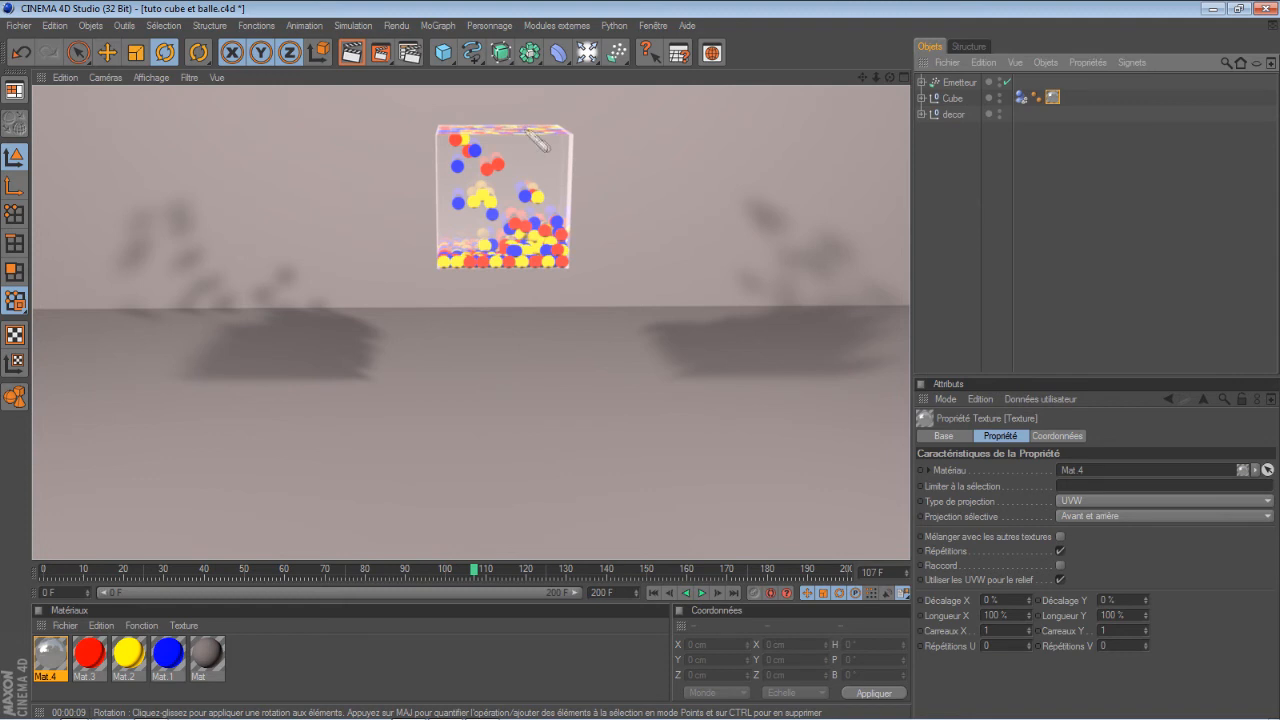
Continue the animation to about frame 137, just after the bottom face opens, and render the view
left_click(703, 594)
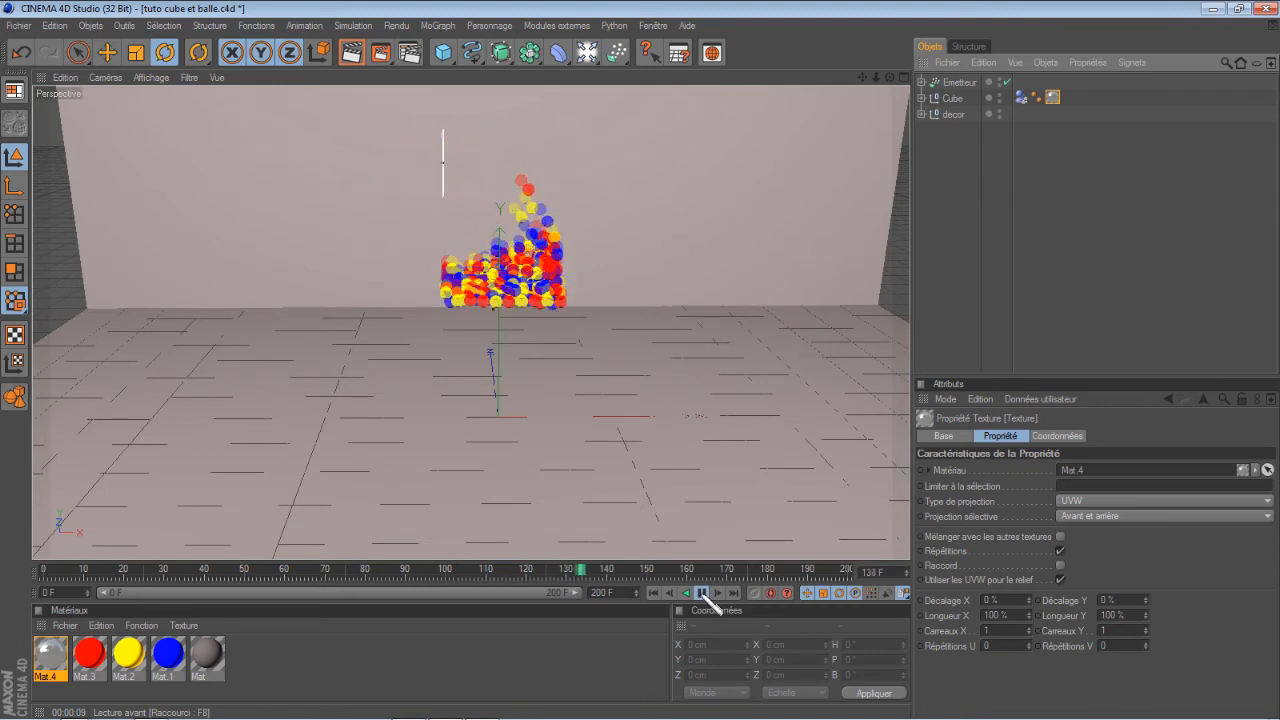
left_click(703, 594)
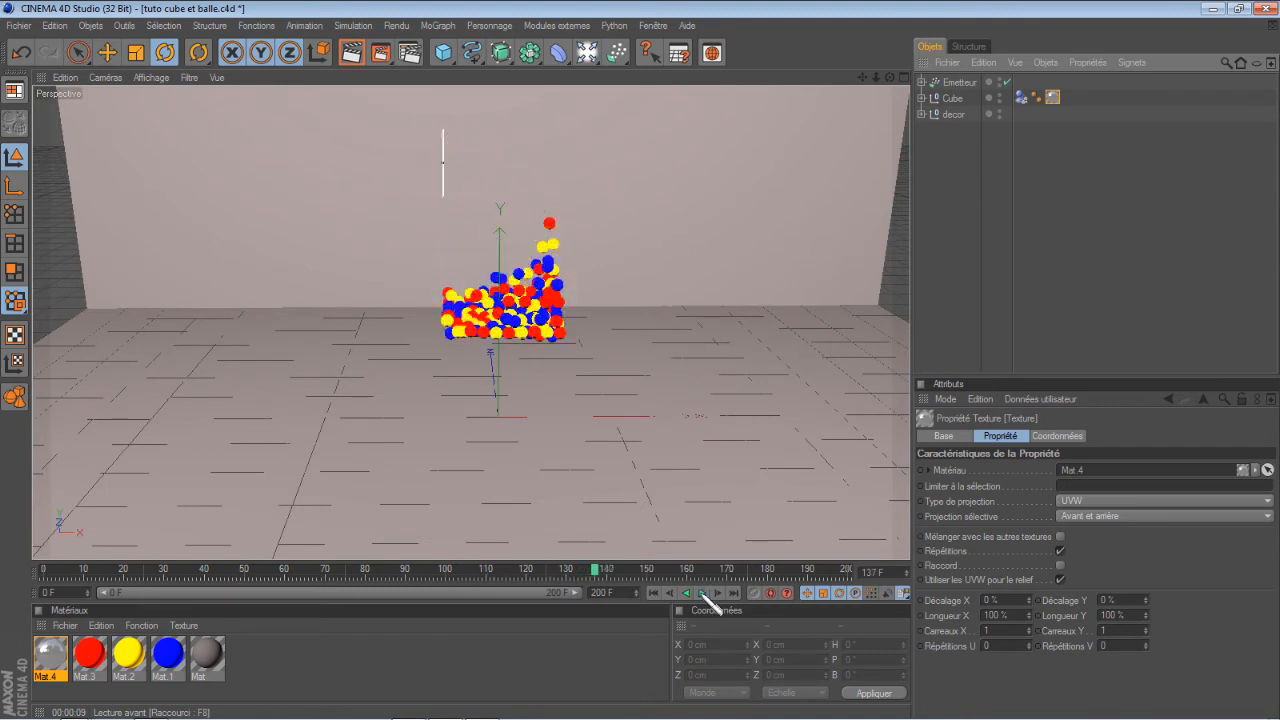
left_click(351, 52)
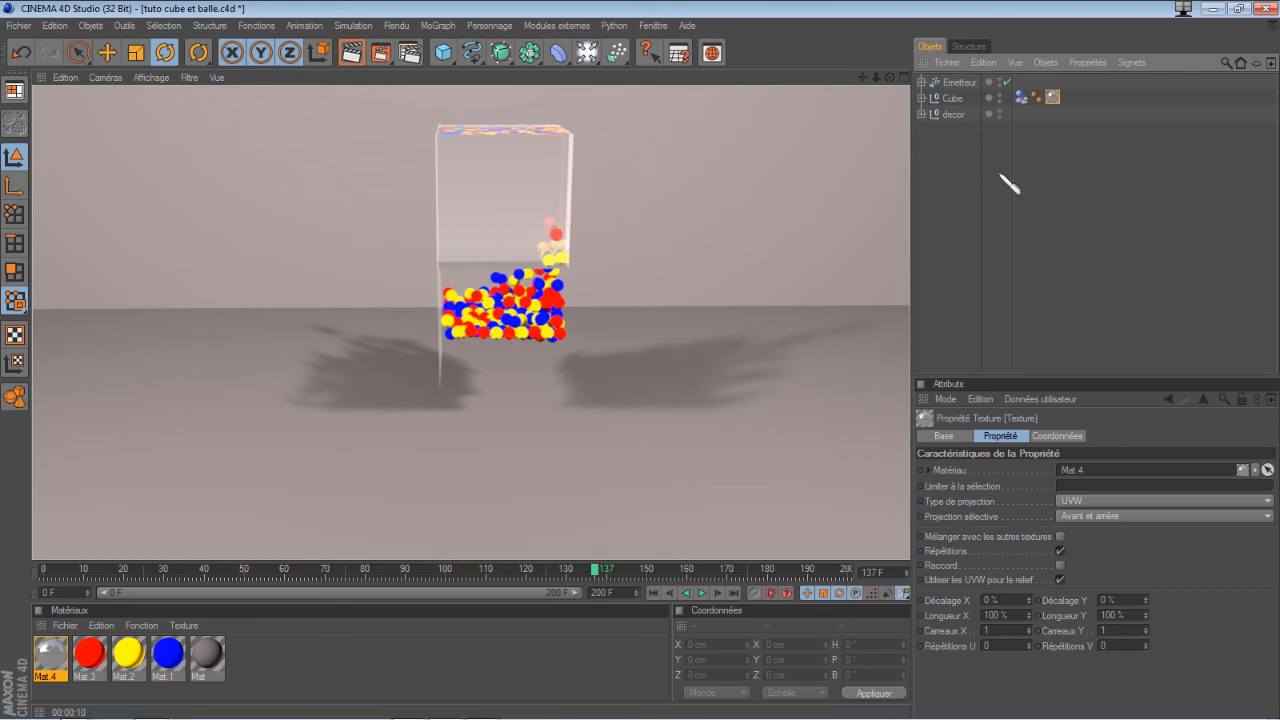
Return to the first frame and select Face 6 inside the Cube hierarchy to examine its keyframes on the timeline
left_click(653, 593)
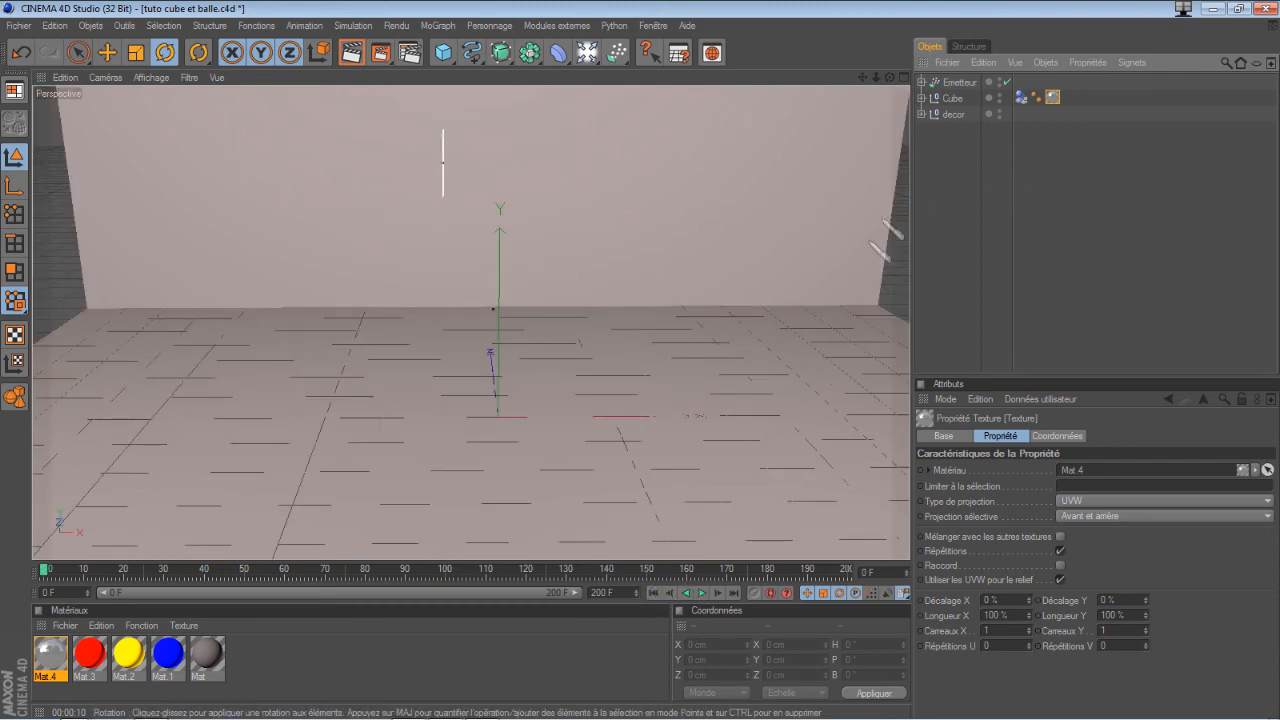
left_click(921, 98)
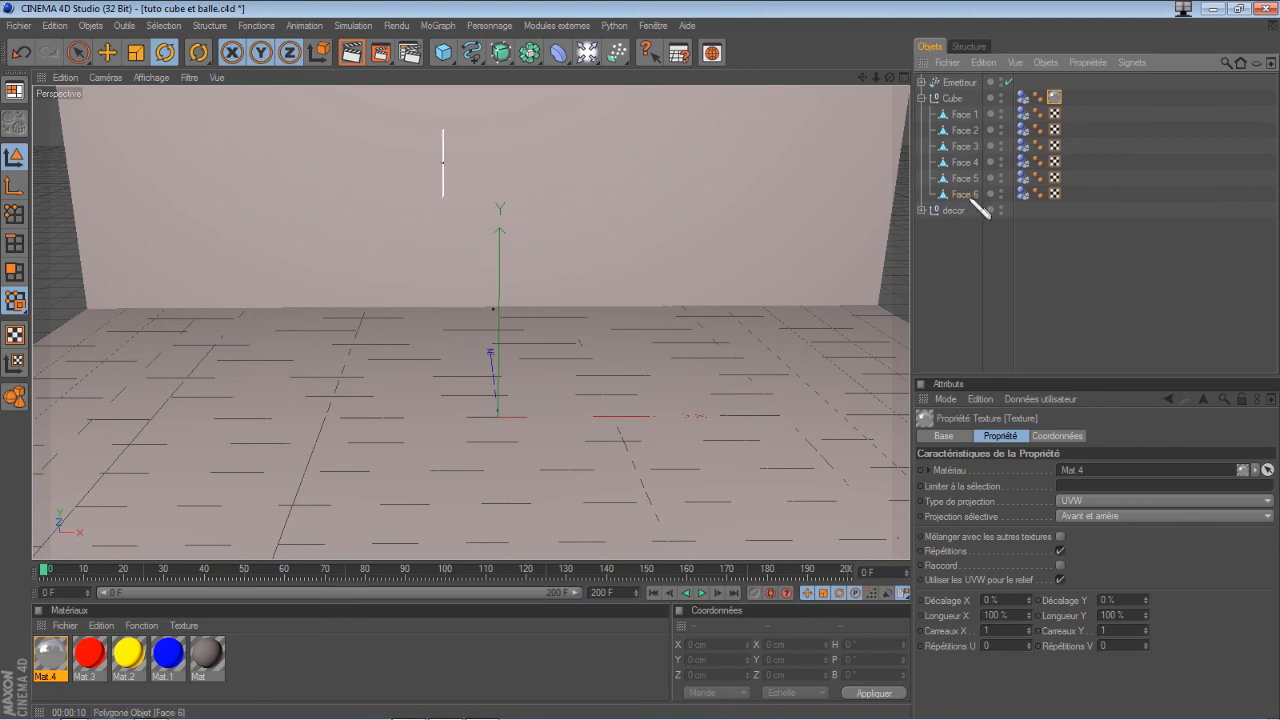
left_click(964, 194)
left_click(79, 52)
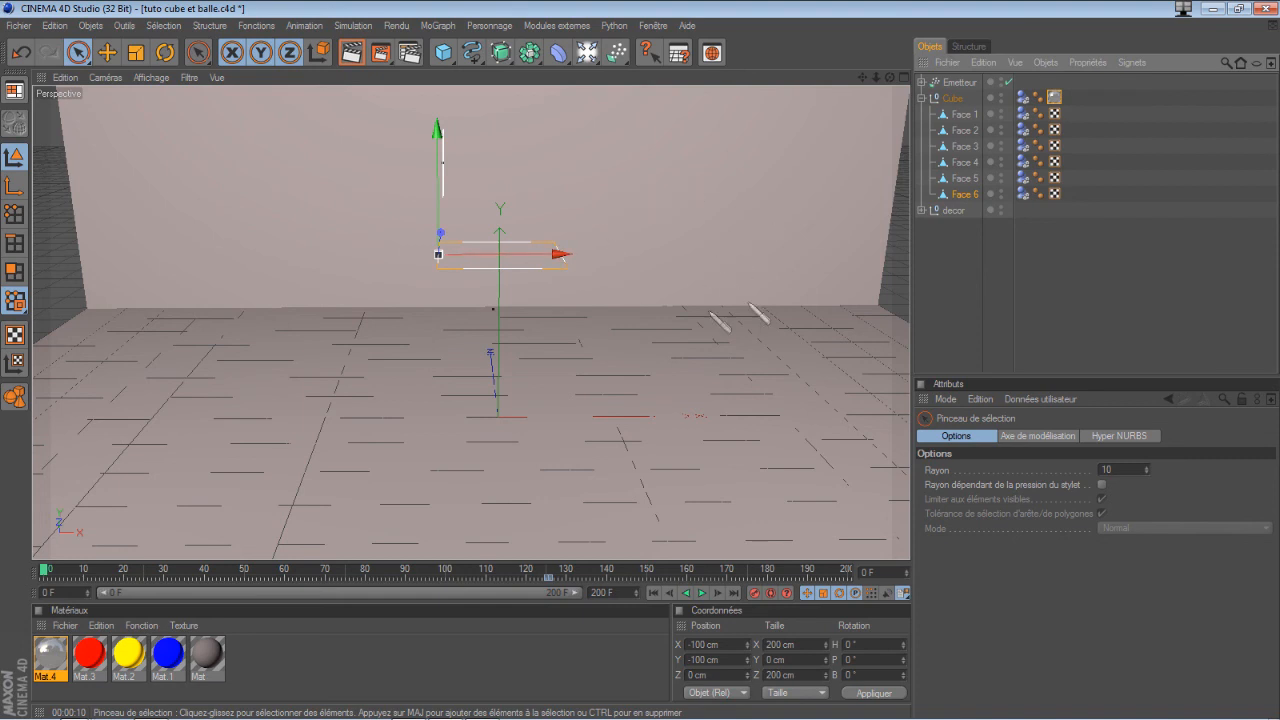
Replay the full animation from frame 0 with the Cube hierarchy collapsed and nothing selected
left_click(921, 98)
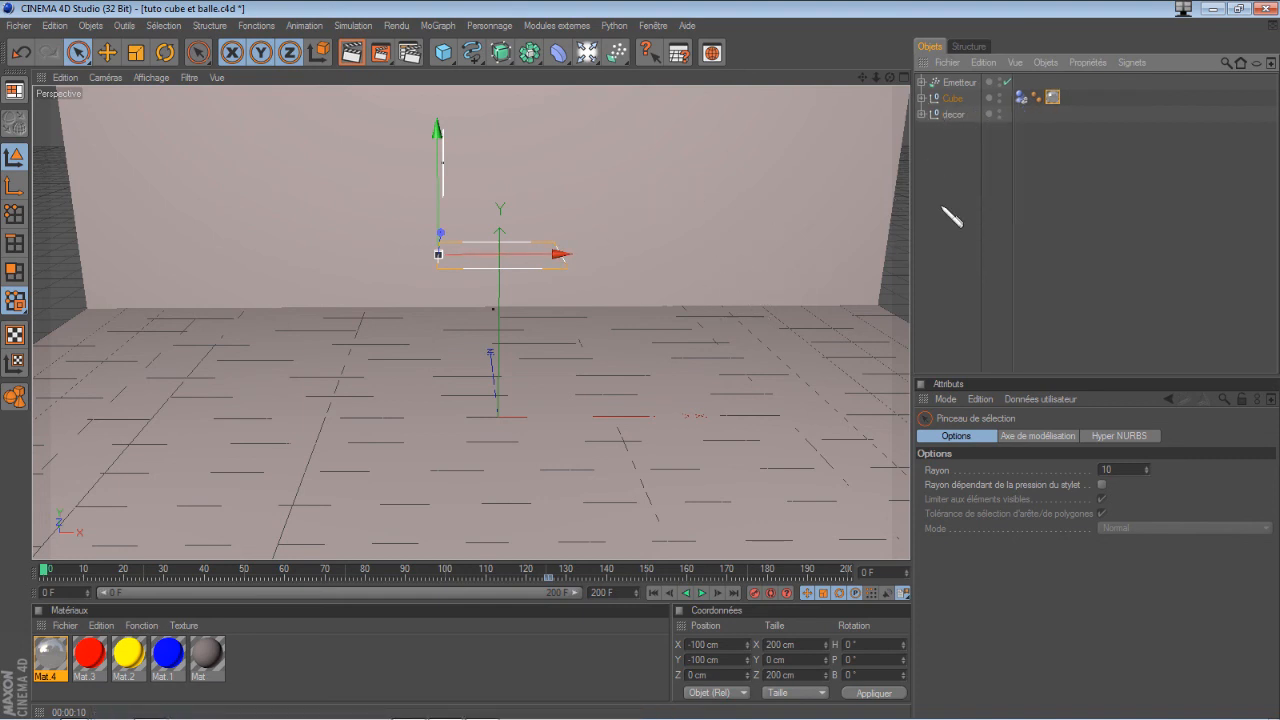
left_click(953, 217)
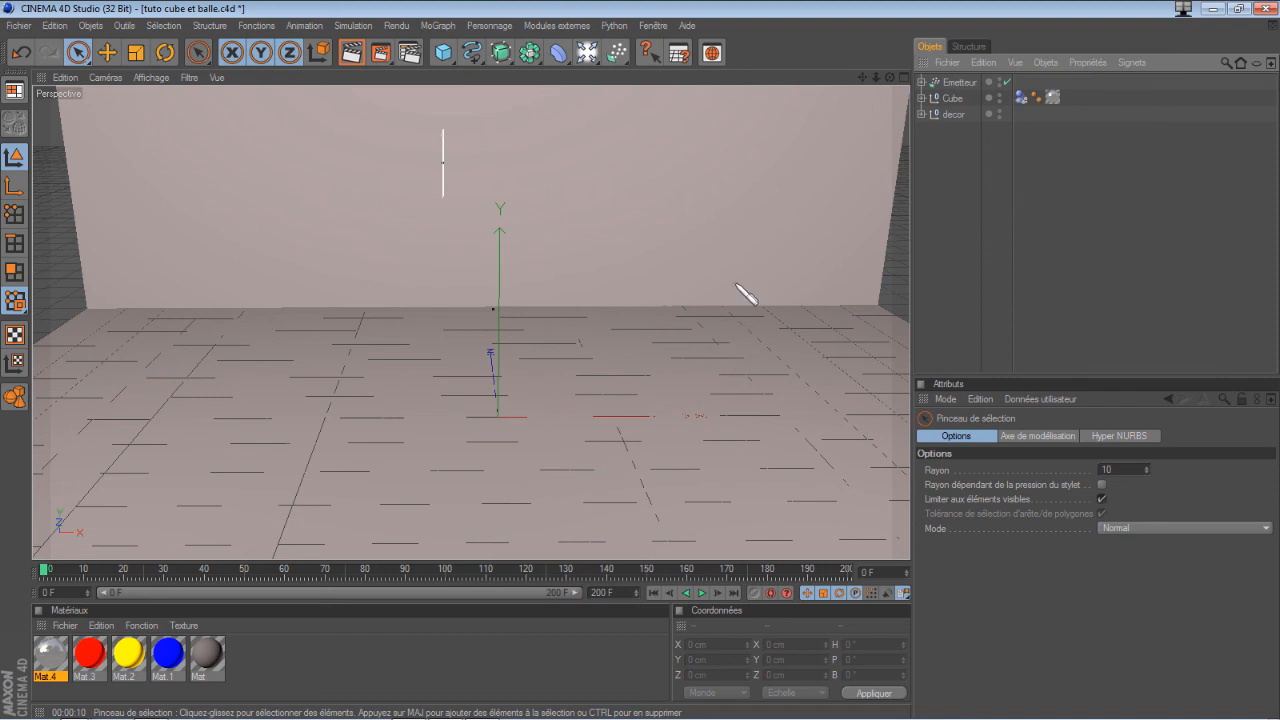
left_click(704, 593)
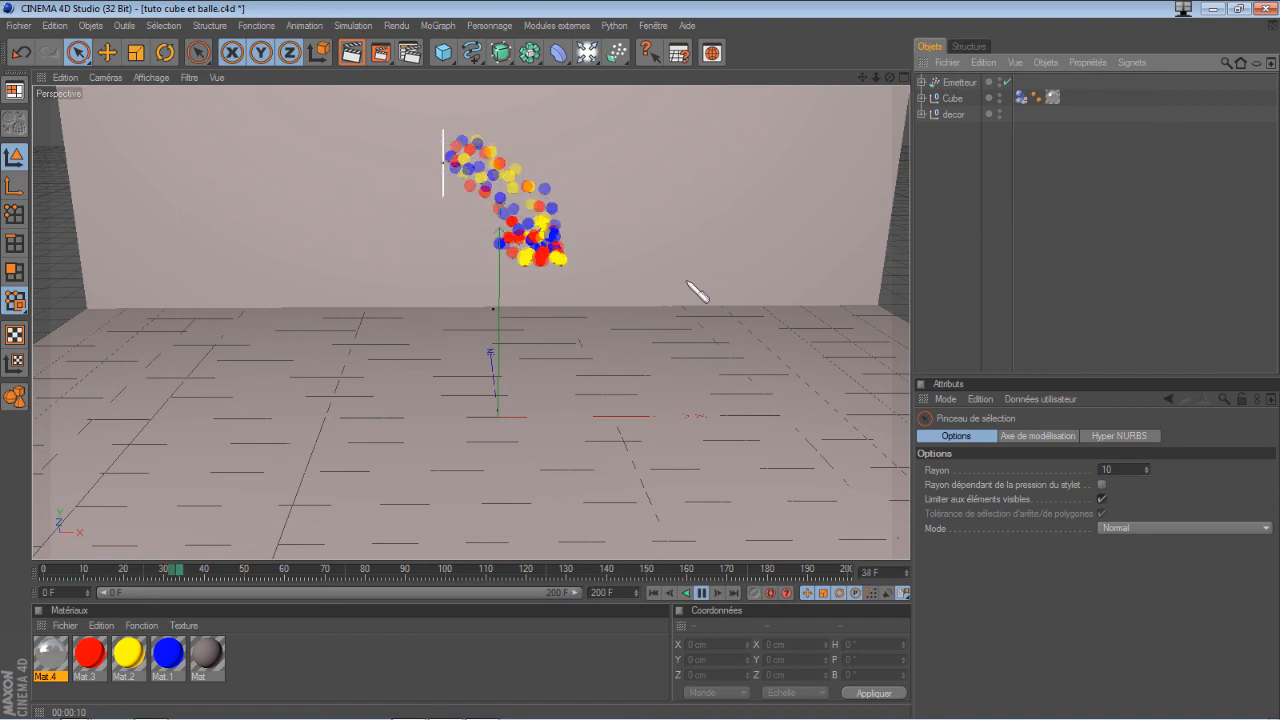